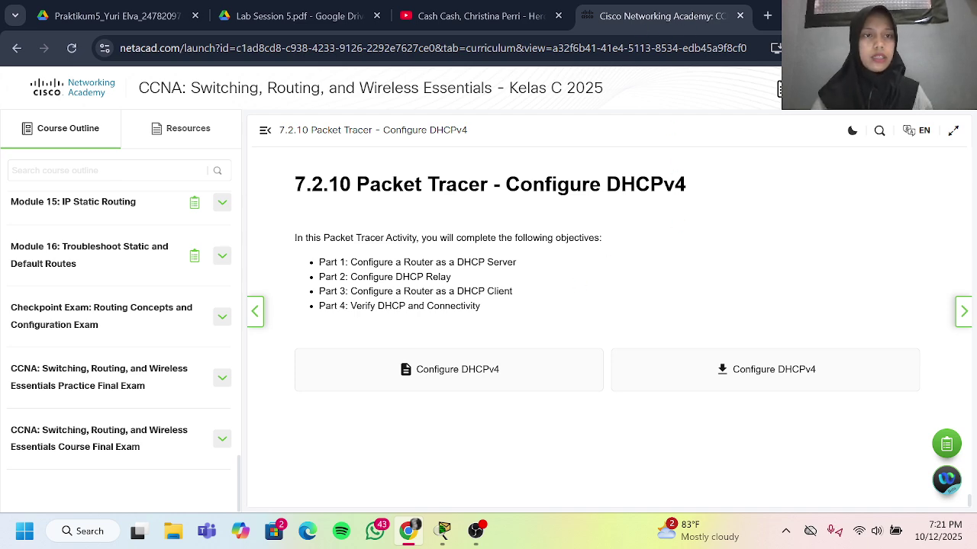
# Step: Switch to Cisco Packet Tracer and read the Configure DHCPv4 activity's addressing table, objectives and scenario
pyautogui.click(887, 15)
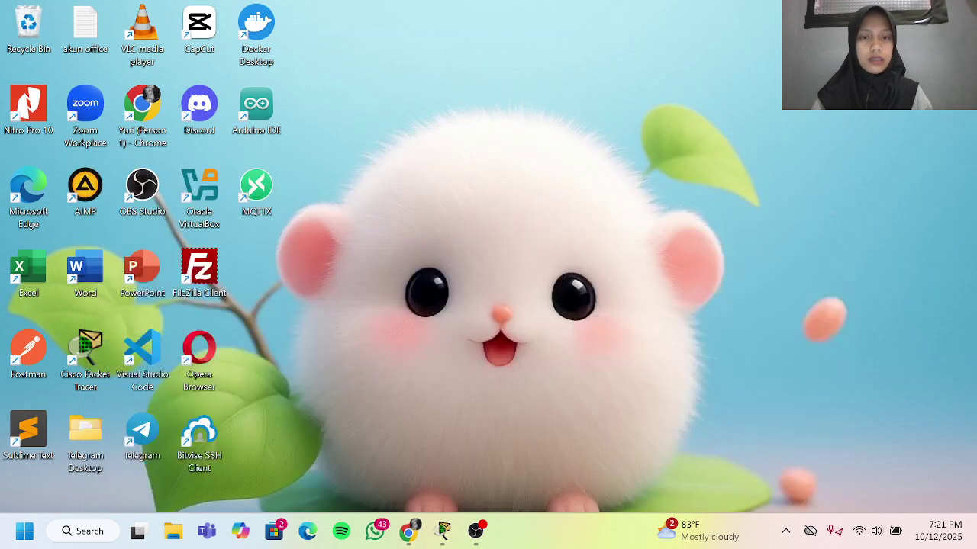
pyautogui.click(441, 543)
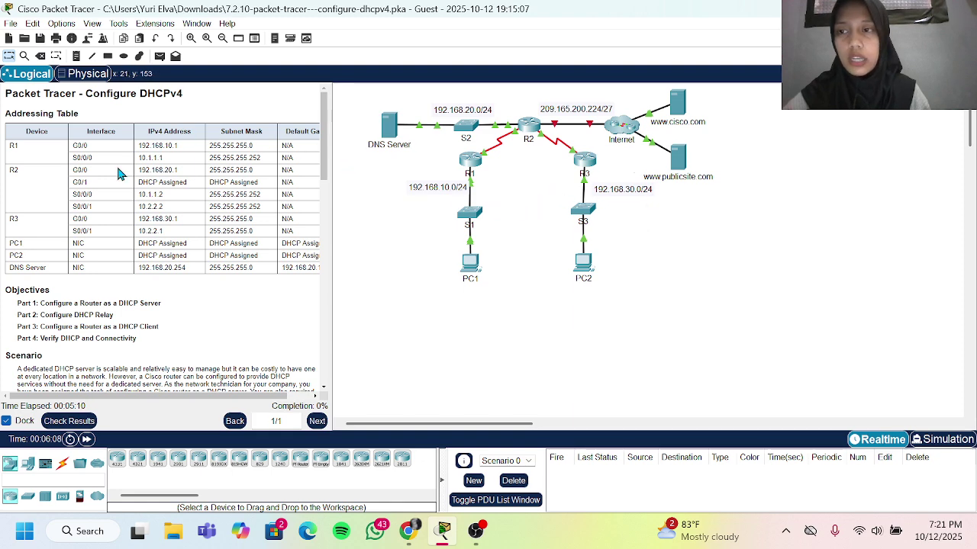
pyautogui.scroll(-2, 95, 233)
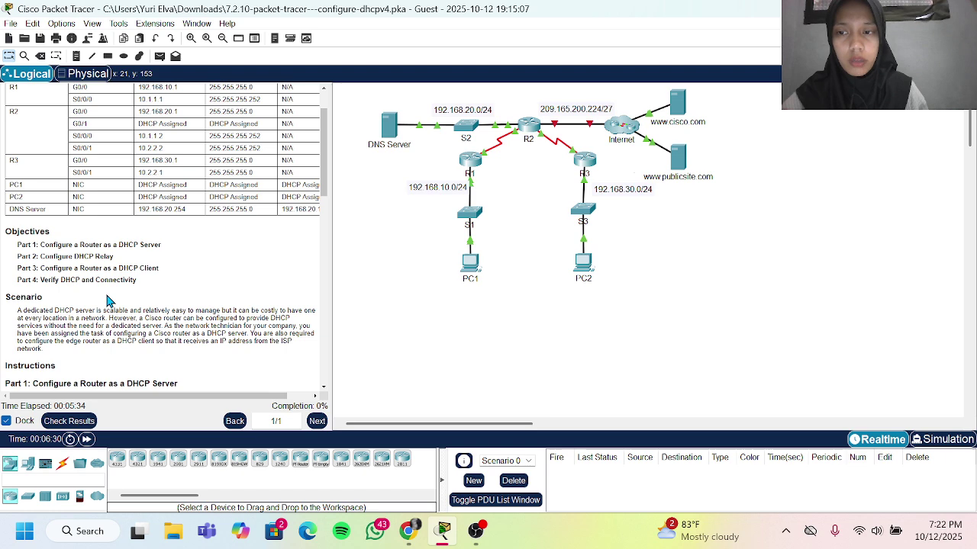
pyautogui.scroll(-2, 107, 299)
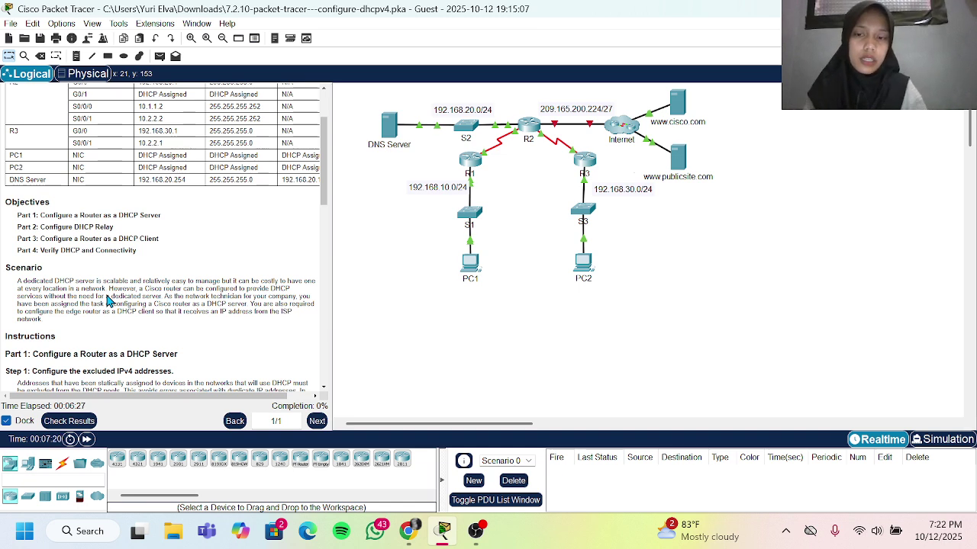
# Step: Check the activity results and review the assessment items for PC1, PC2, R1, R2 and R3
pyautogui.click(69, 423)
pyautogui.click(118, 84)
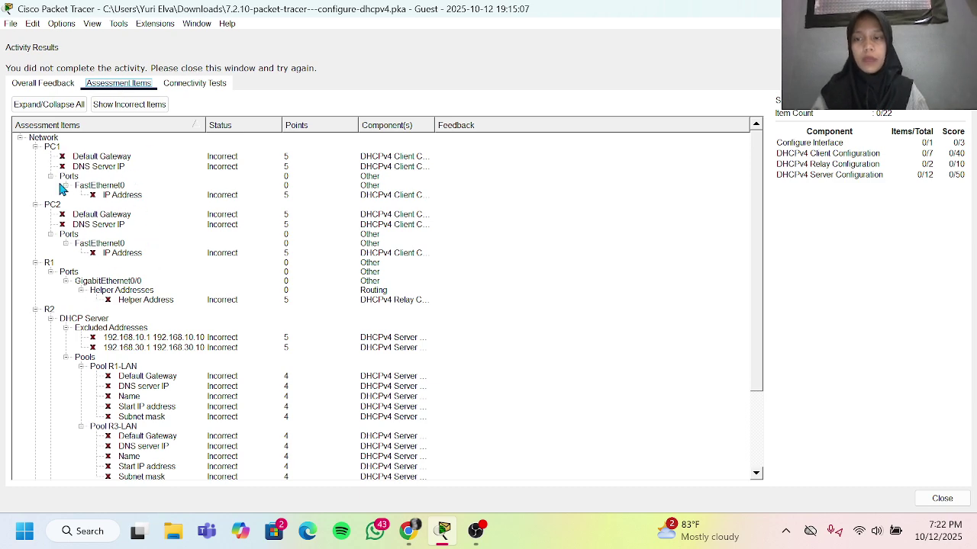
pyautogui.scroll(-4, 133, 317)
pyautogui.scroll(4, 133, 317)
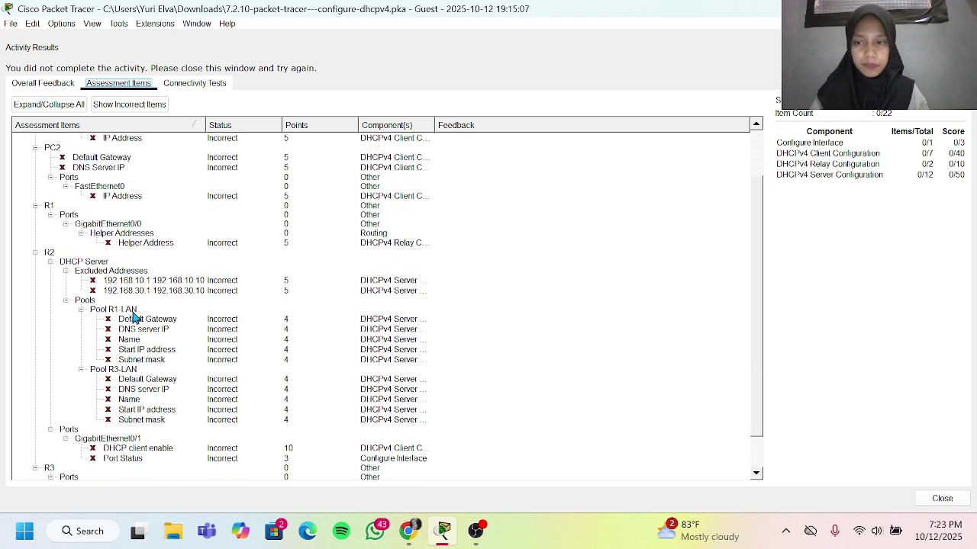
pyautogui.click(940, 499)
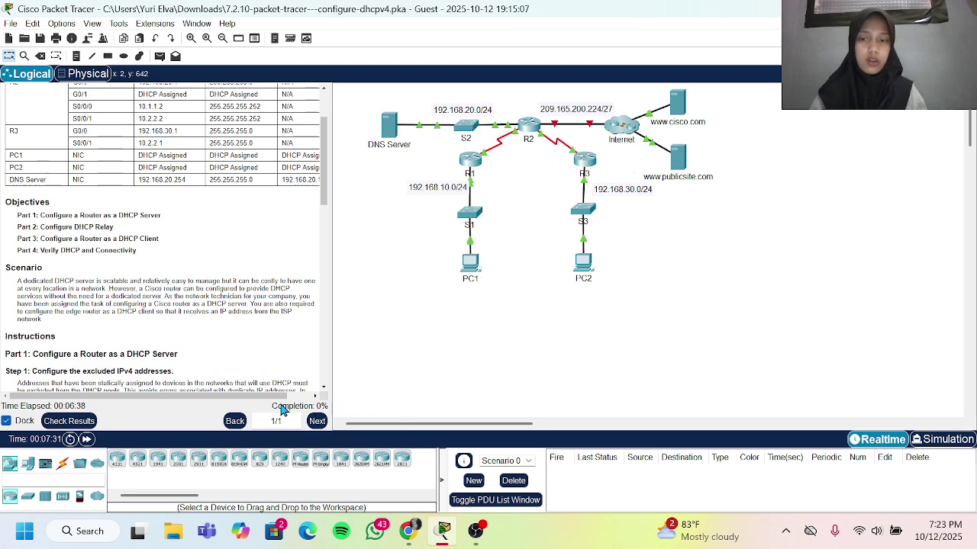
# Step: Read the Part 1 instructions for configuring R2 as a DHCP server and compare them with the addressing table
pyautogui.scroll(-5, 228, 219)
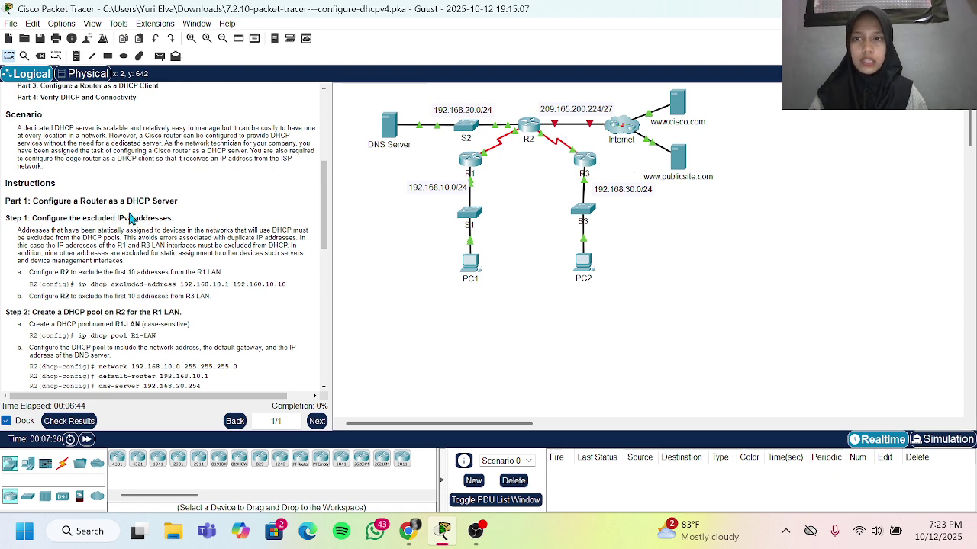
pyautogui.scroll(-2, 175, 287)
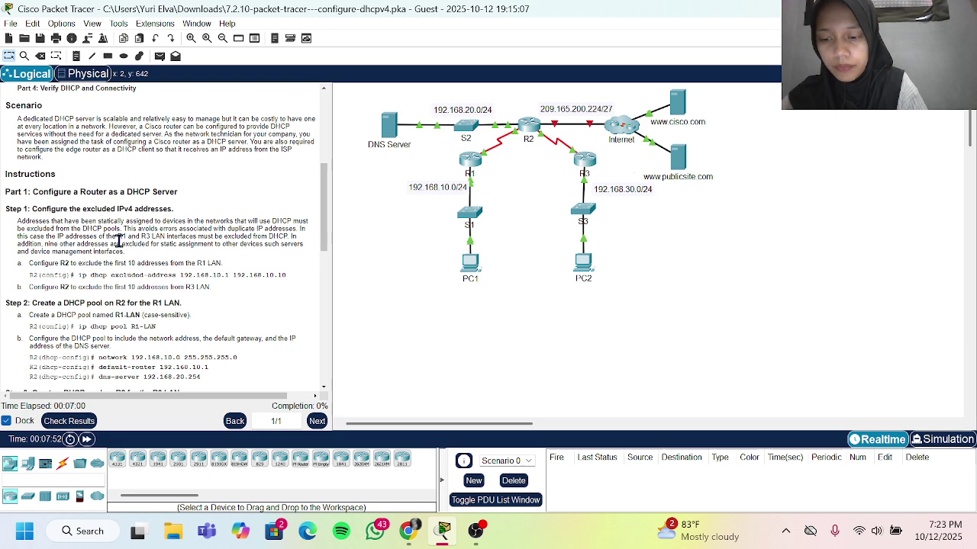
pyautogui.scroll(-2, 119, 241)
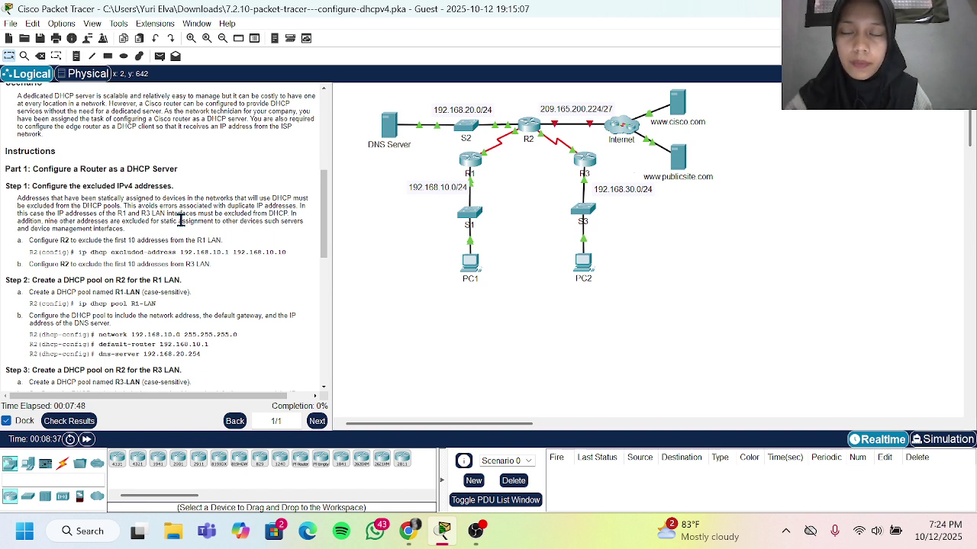
pyautogui.scroll(-1, 71, 267)
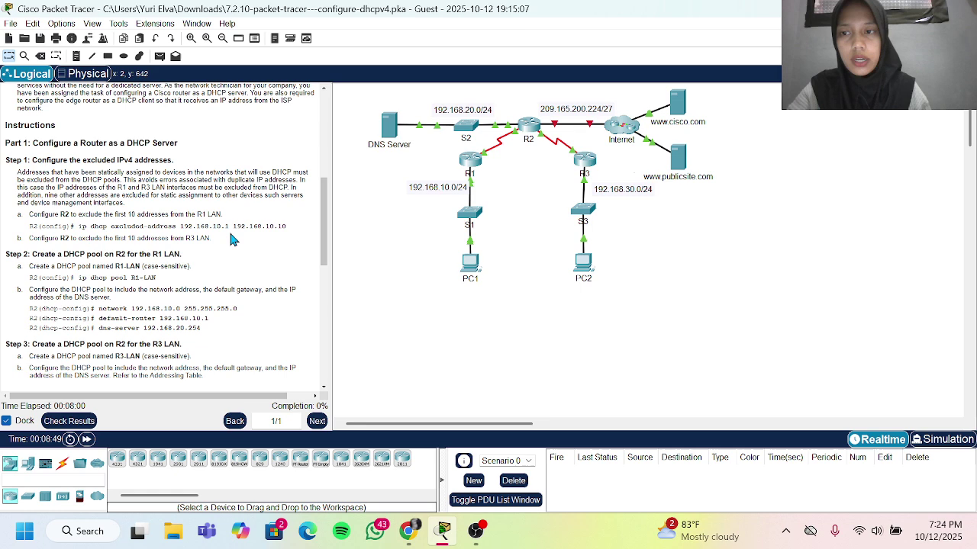
pyautogui.scroll(8, 248, 238)
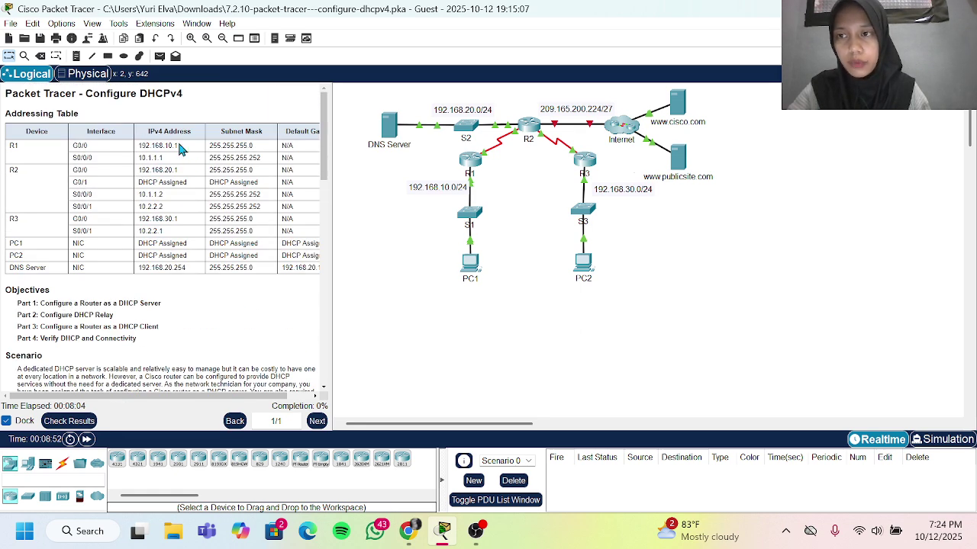
pyautogui.scroll(-6, 243, 245)
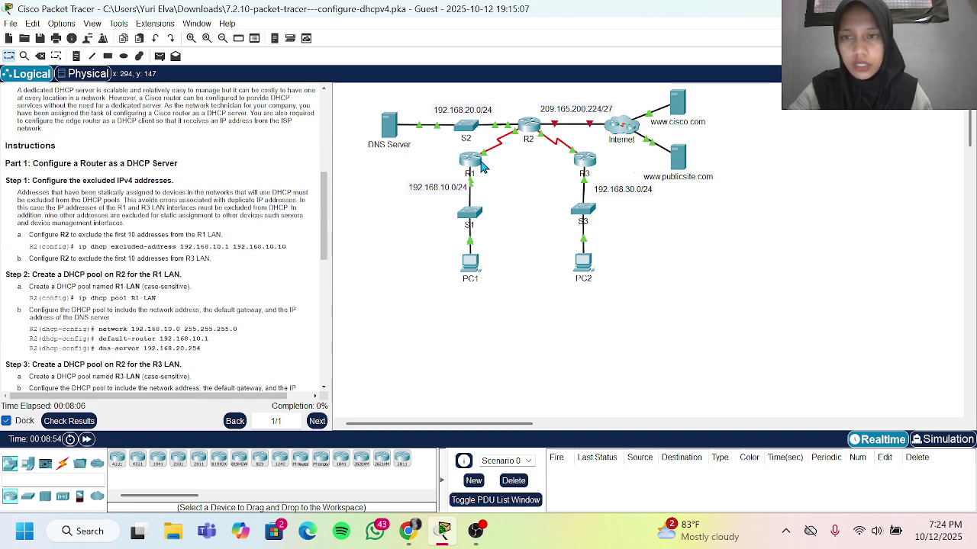
# Step: Open router R2's command line and enter global configuration mode
pyautogui.click(529, 133)
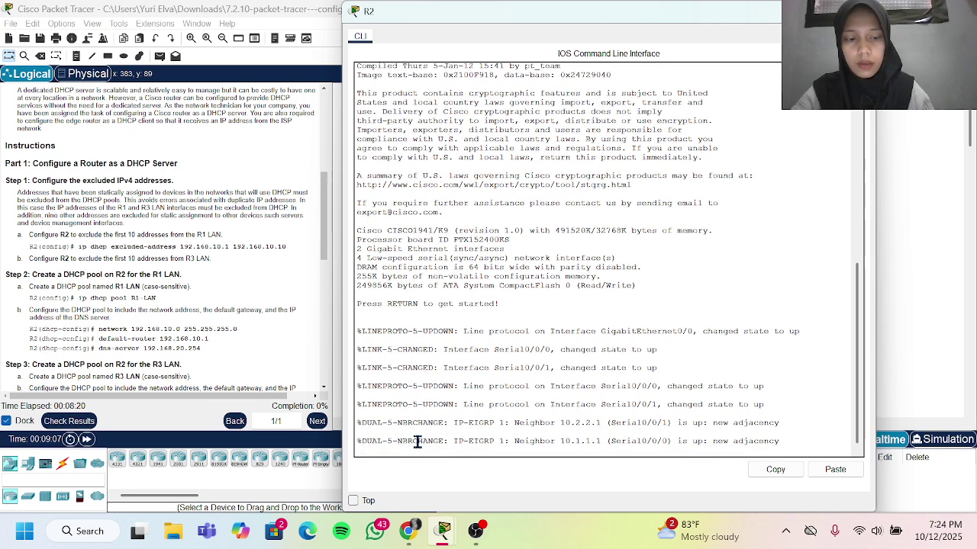
pyautogui.press('Return')
pyautogui.write('ena')
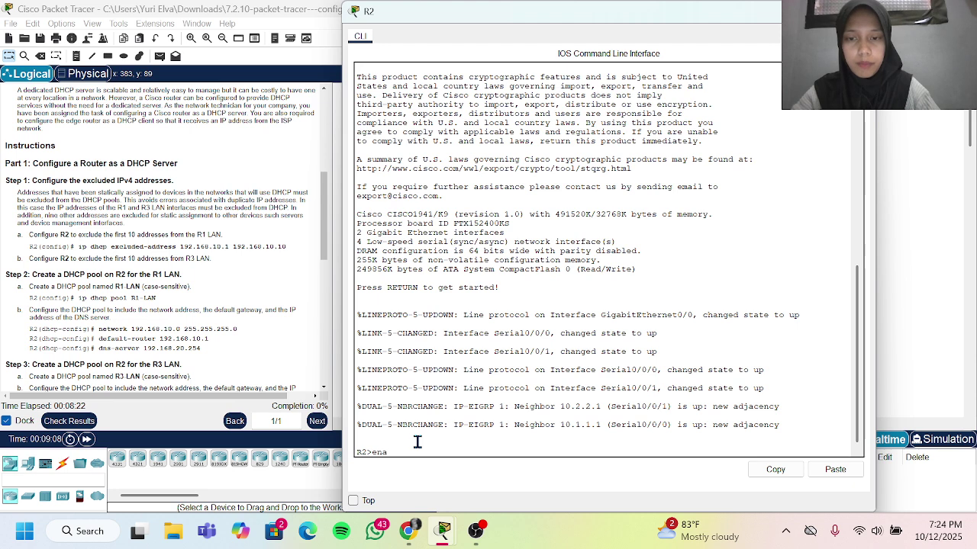
pyautogui.press('Return')
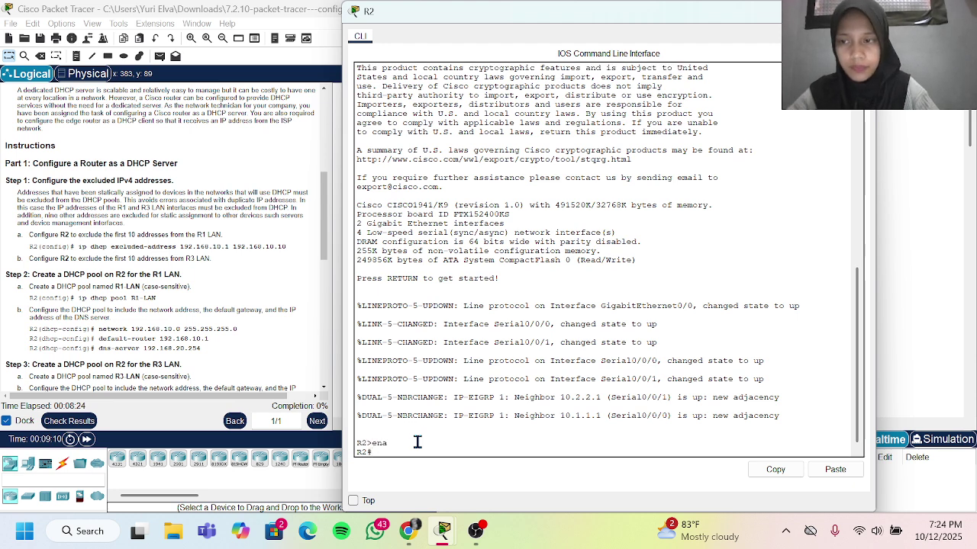
pyautogui.write('CONF T')
pyautogui.press('Return')
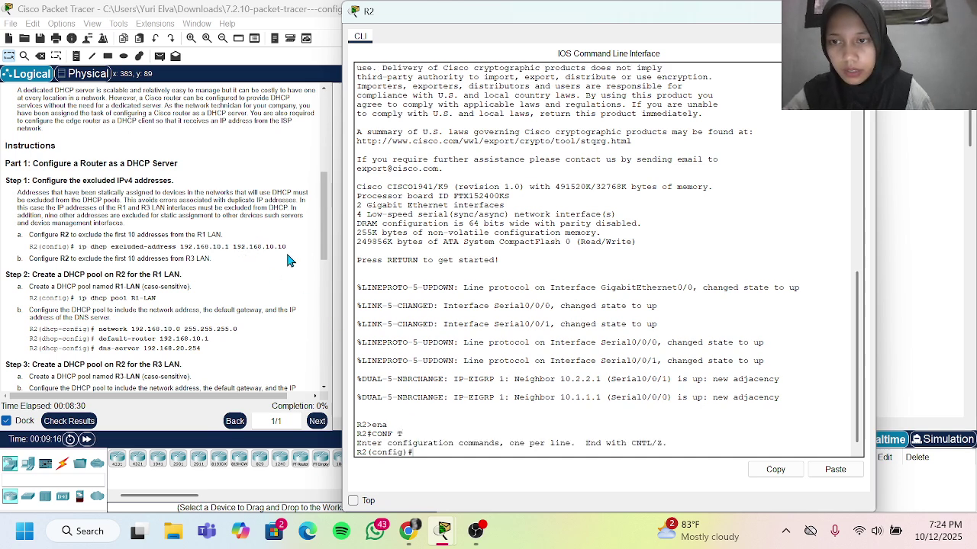
# Step: Copy the R1 LAN exclusion command from the instructions into R2's CLI to exclude 192.168.10.1 through 192.168.10.10 from DHCP
pyautogui.moveTo(292, 243); pyautogui.dragTo(77, 246)
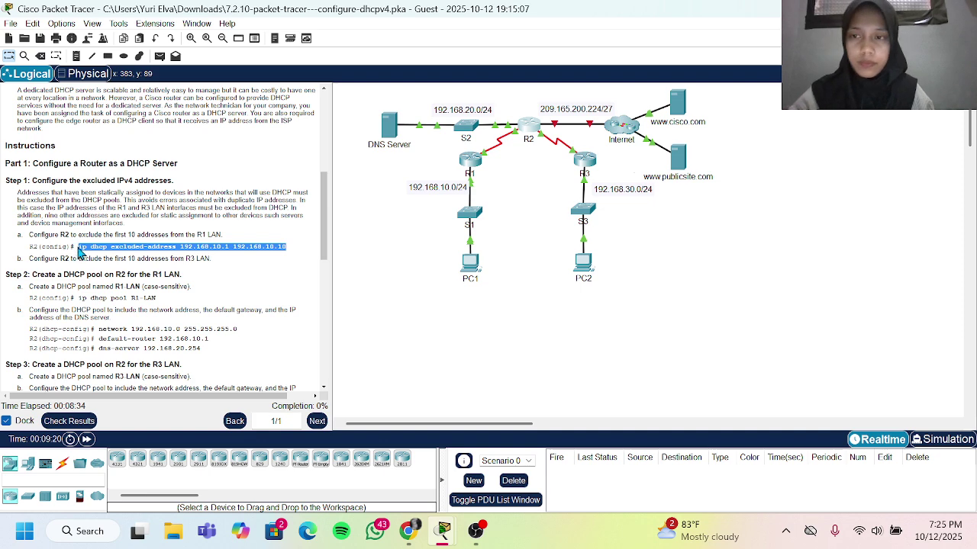
pyautogui.rightClick(78, 247)
pyautogui.click(109, 257)
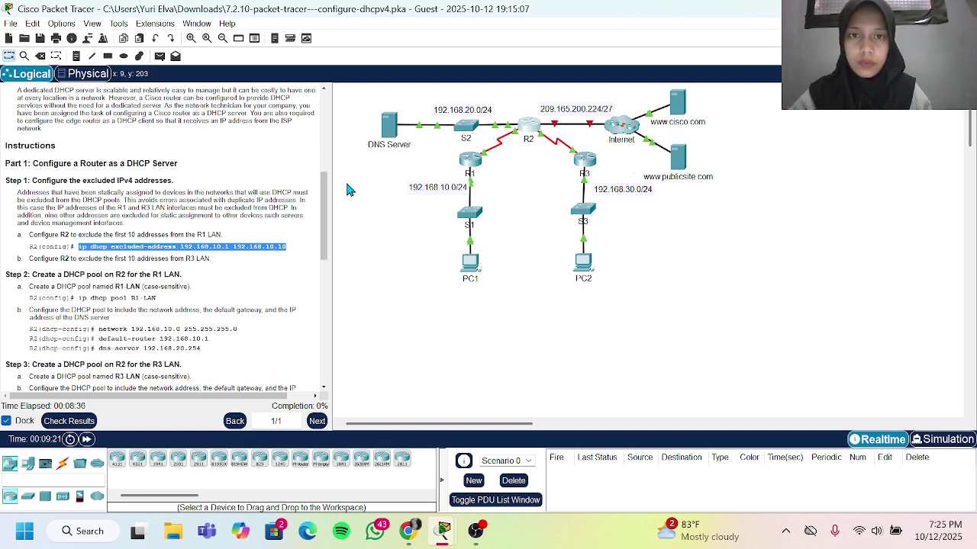
pyautogui.click(528, 134)
pyautogui.rightClick(476, 294)
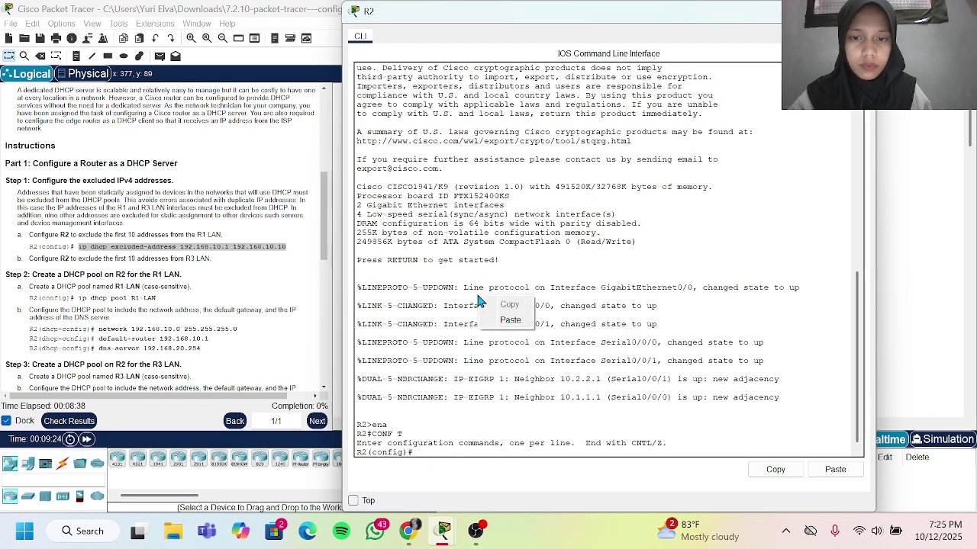
pyautogui.click(507, 322)
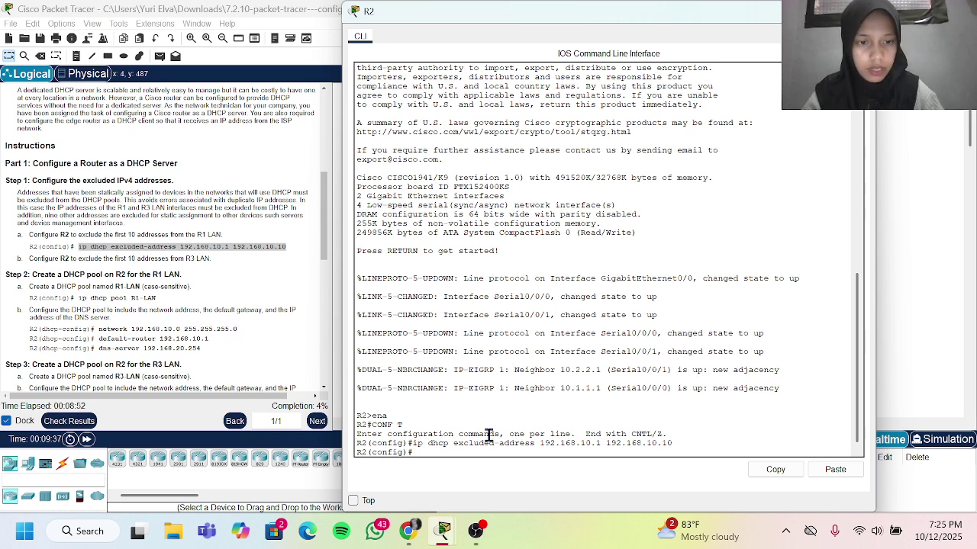
# Step: Reuse the copied exclusion command on R2 for the R3 LAN, excluding 192.168.30.1 through 192.168.30.10 from DHCP
pyautogui.hotkey('ctrl', 'v')
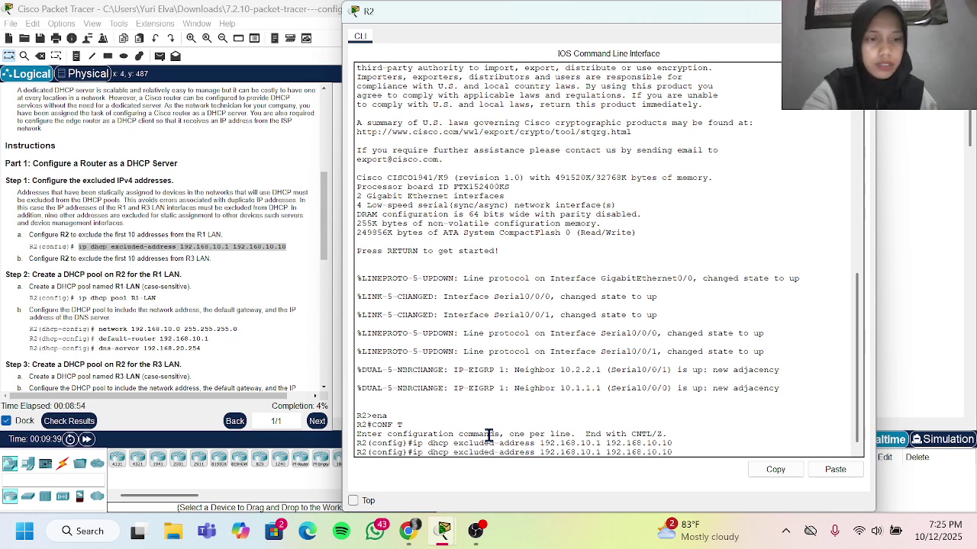
pyautogui.scroll(5, 171, 191)
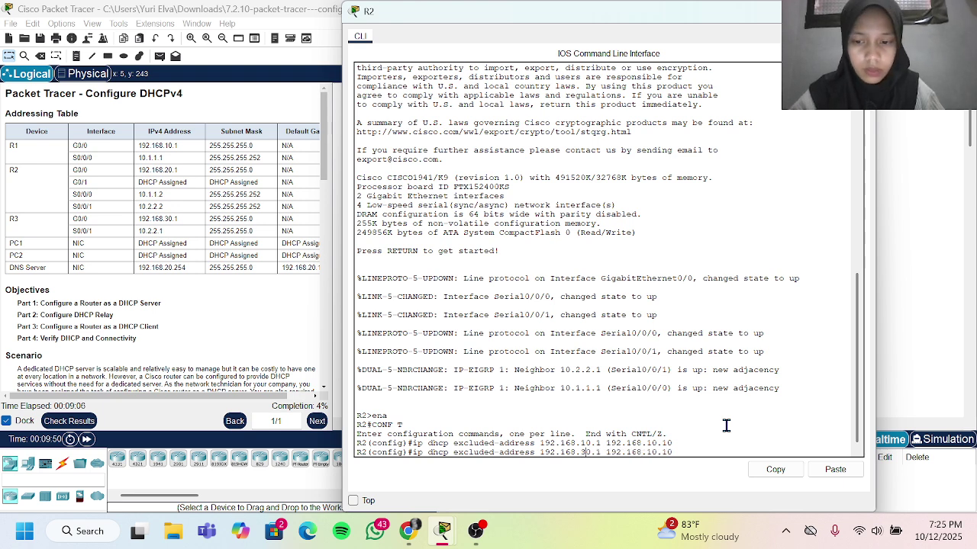
pyautogui.press('Right')
pyautogui.press('Right')
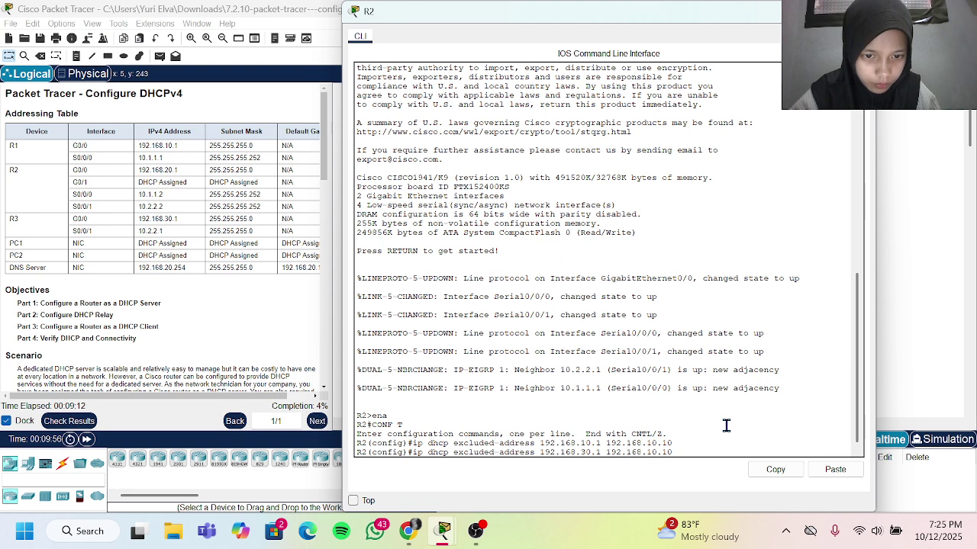
pyautogui.press('BackSpace')
pyautogui.write('3')
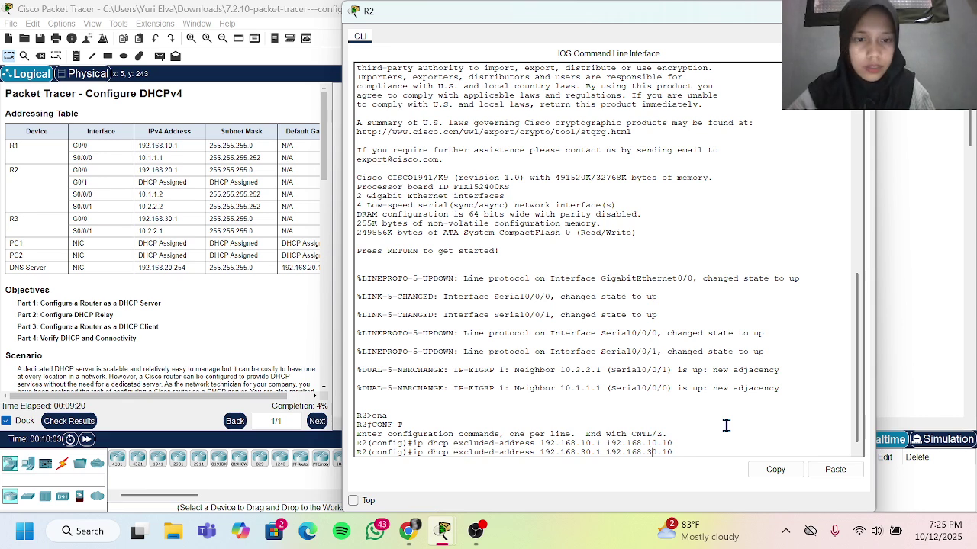
pyautogui.press('Return')
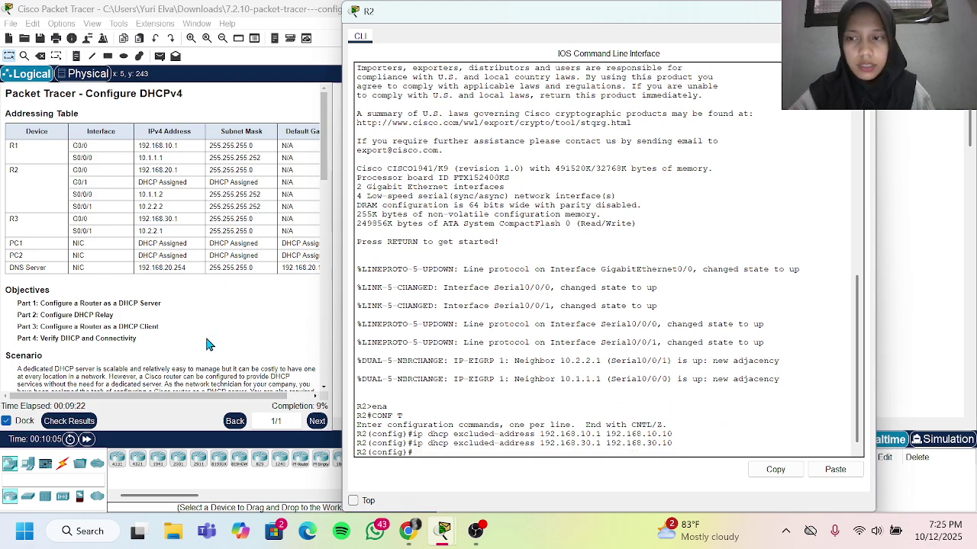
# Step: Try to create a DHCP pool named R1-LAN from R2's global configuration mode, following Step 2 of the instructions
pyautogui.scroll(-8, 205, 334)
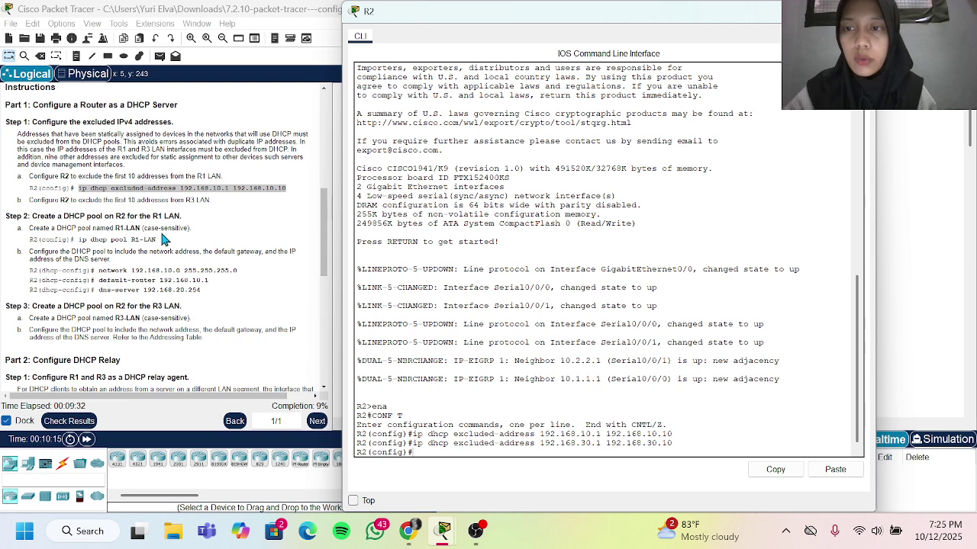
pyautogui.scroll(-1, 67, 250)
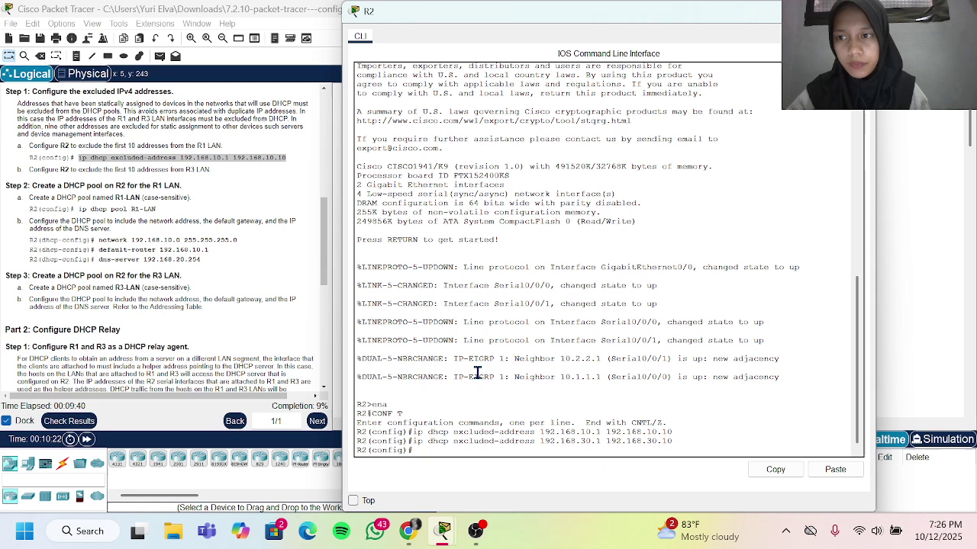
pyautogui.scroll(-1, 477, 370)
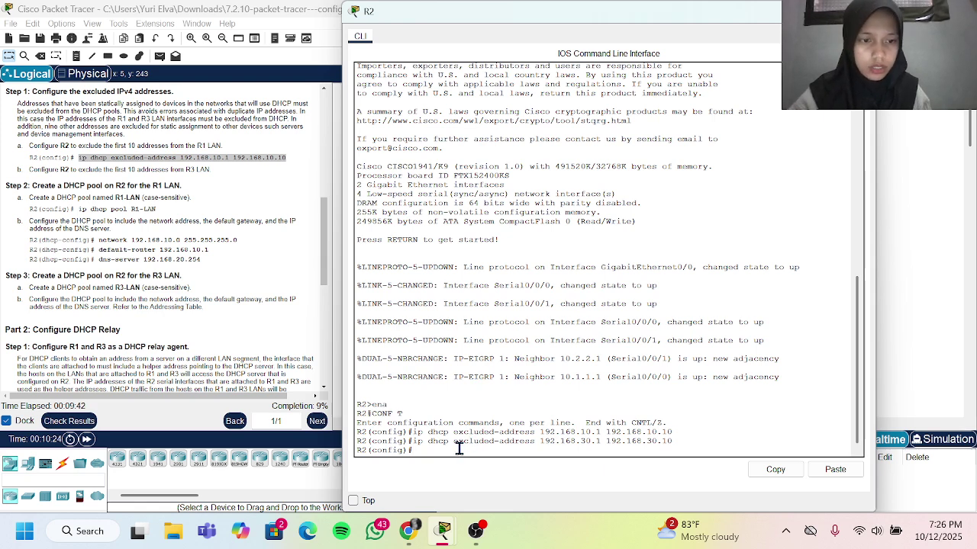
pyautogui.write('ip dhcp')
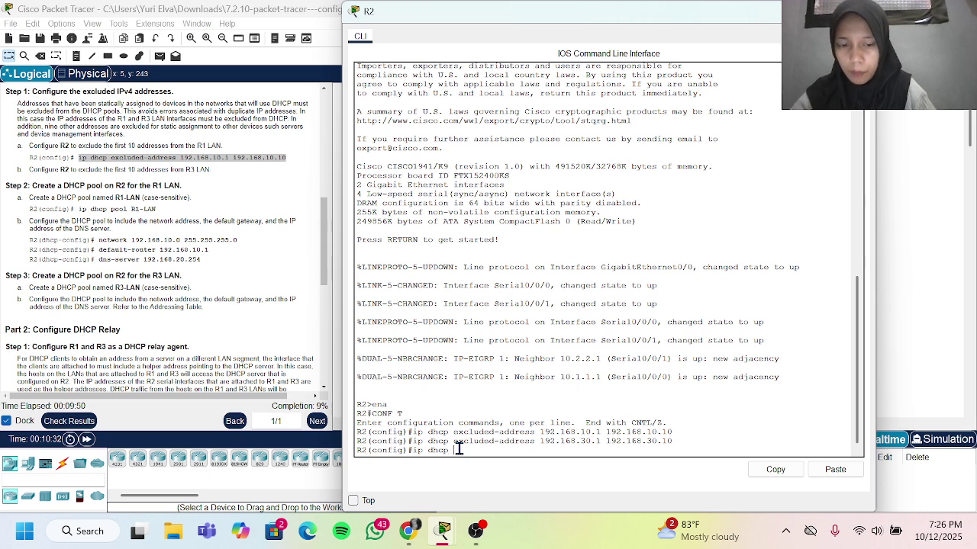
pyautogui.write('pool')
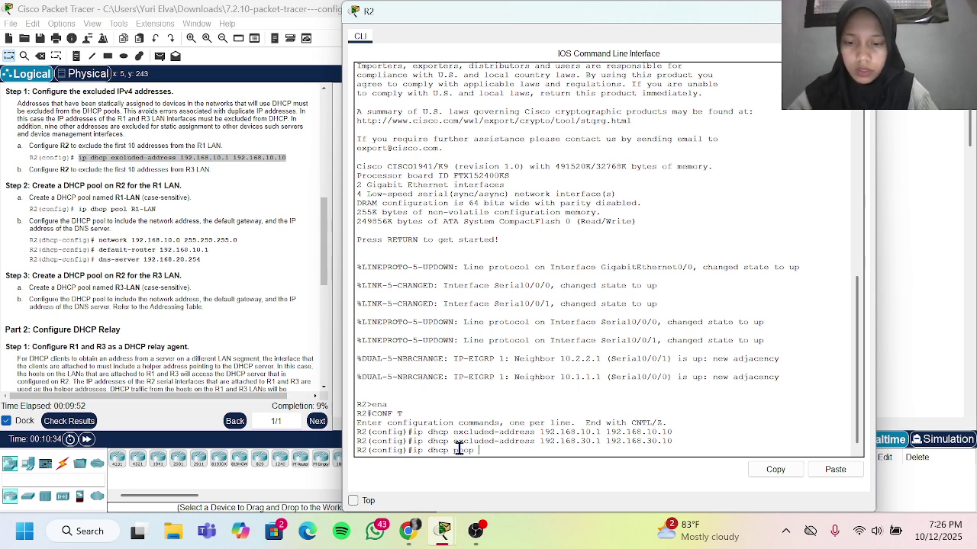
pyautogui.write(' R1-Lan')
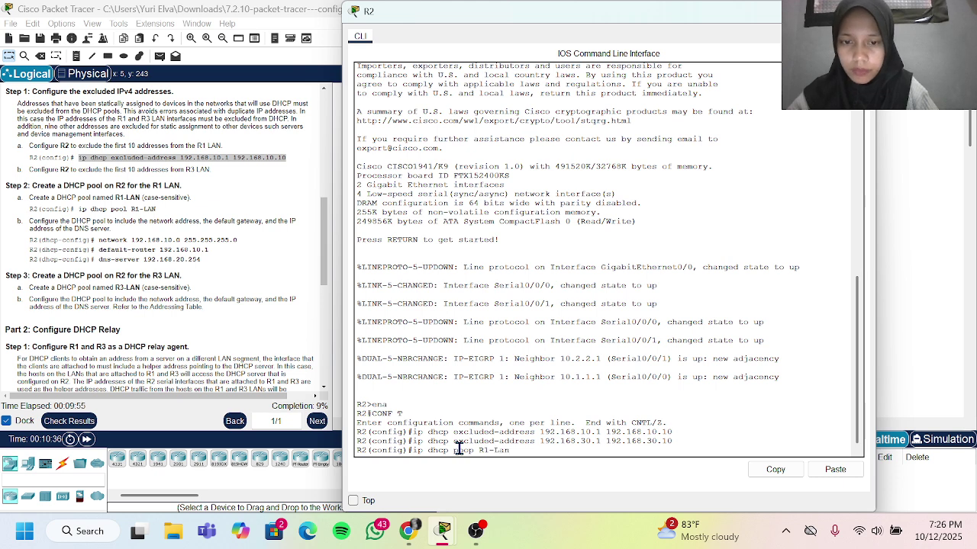
pyautogui.press('BackSpace')
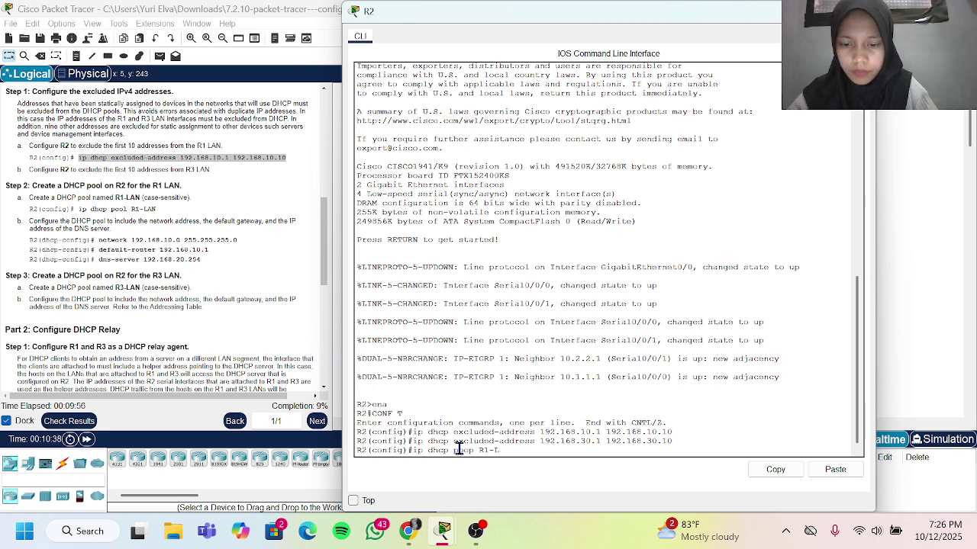
pyautogui.write('AN')
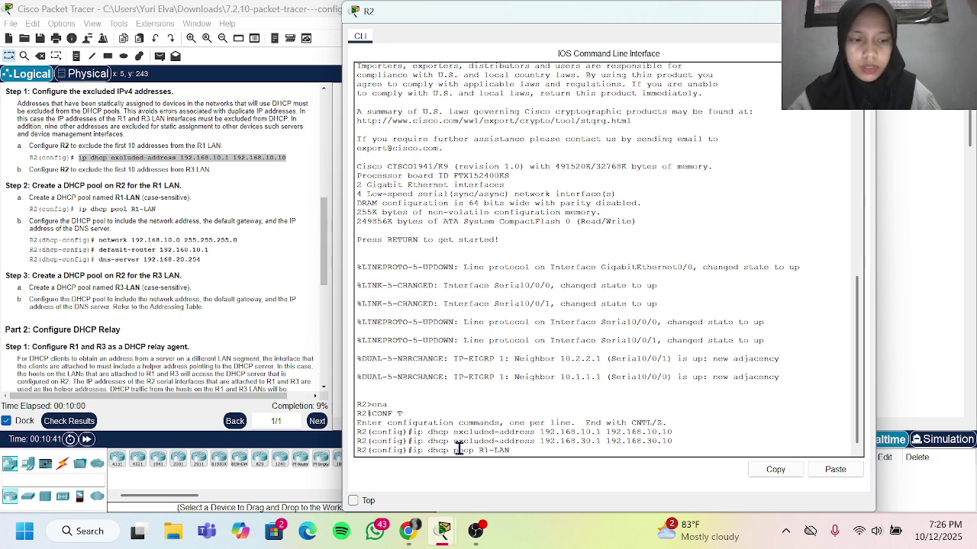
pyautogui.press('Return')
# Step: Recall the failed command, correct its misspelled keyword to pool, and run ip dhcp pool R1-LAN on R2
pyautogui.press('Up')
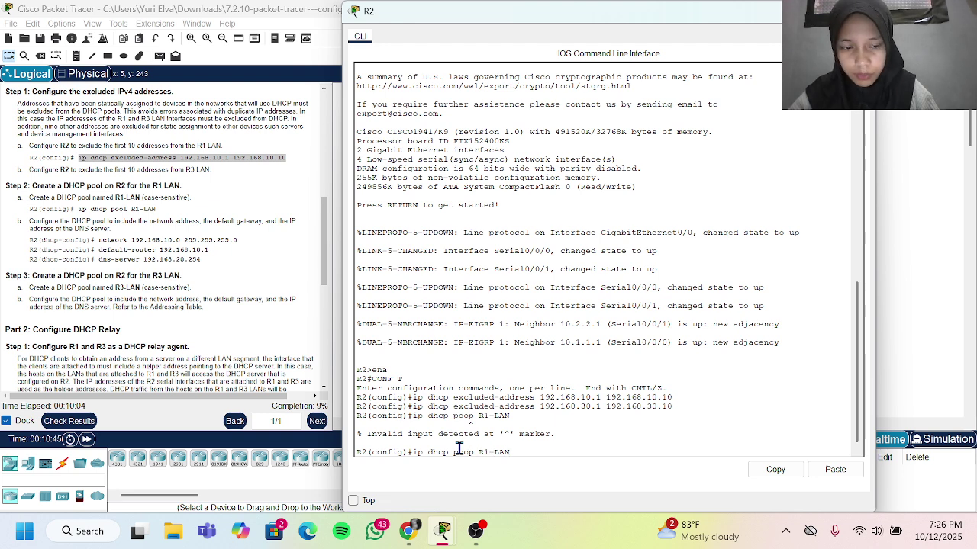
pyautogui.press('Left')
pyautogui.press('Left')
pyautogui.press('Left')
pyautogui.press('Left')
pyautogui.press('Left')
pyautogui.press('Left')
pyautogui.press('Left')
pyautogui.press('BackSpace')
pyautogui.write('l')
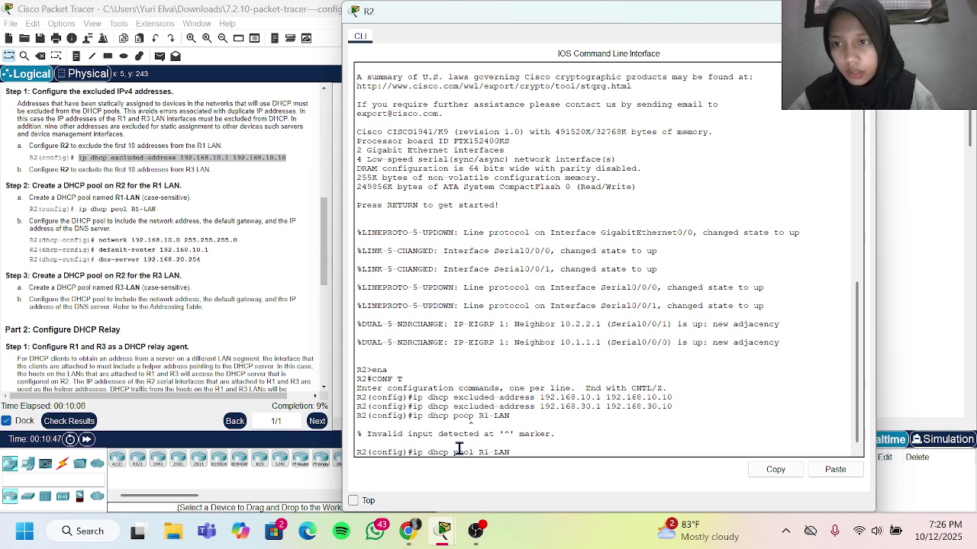
pyautogui.press('Return')
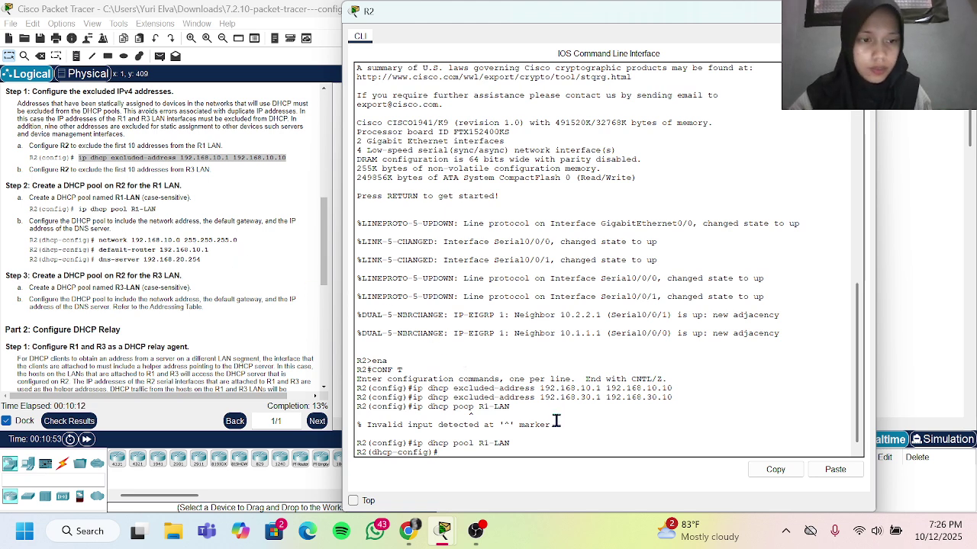
# Step: Set the R1-LAN pool's network to 192.168.10.0 with subnet mask 255.255.255.0
pyautogui.write('ne')
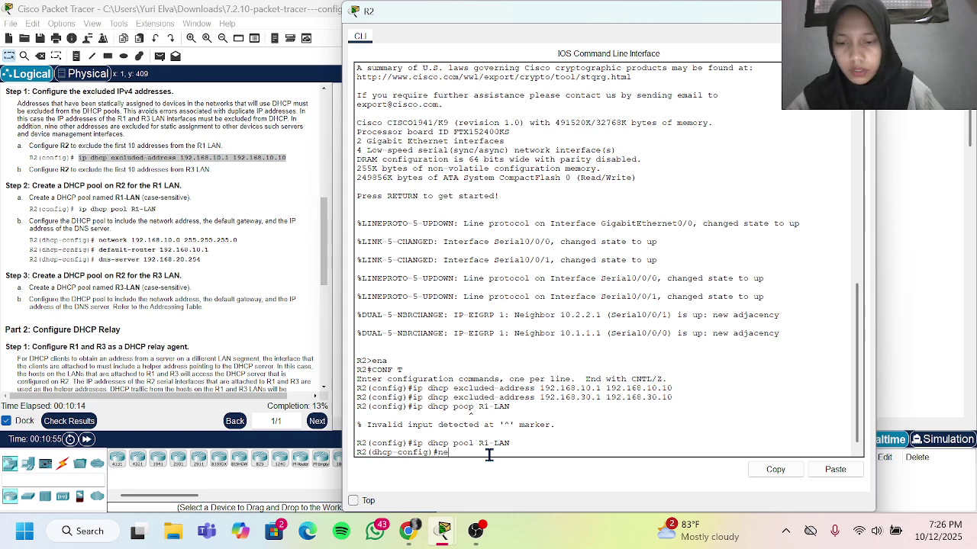
pyautogui.write('tow')
pyautogui.press('BackSpace')
pyautogui.press('BackSpace')
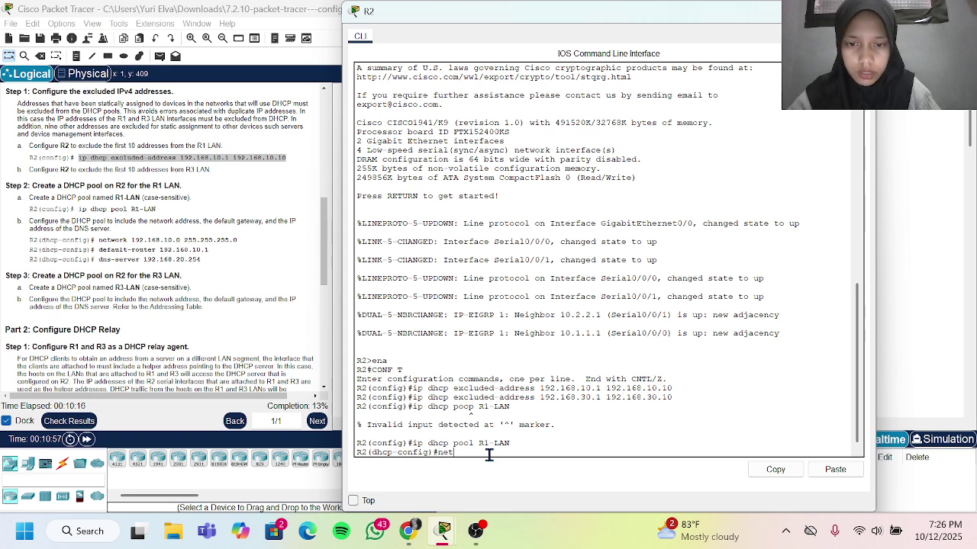
pyautogui.write('work')
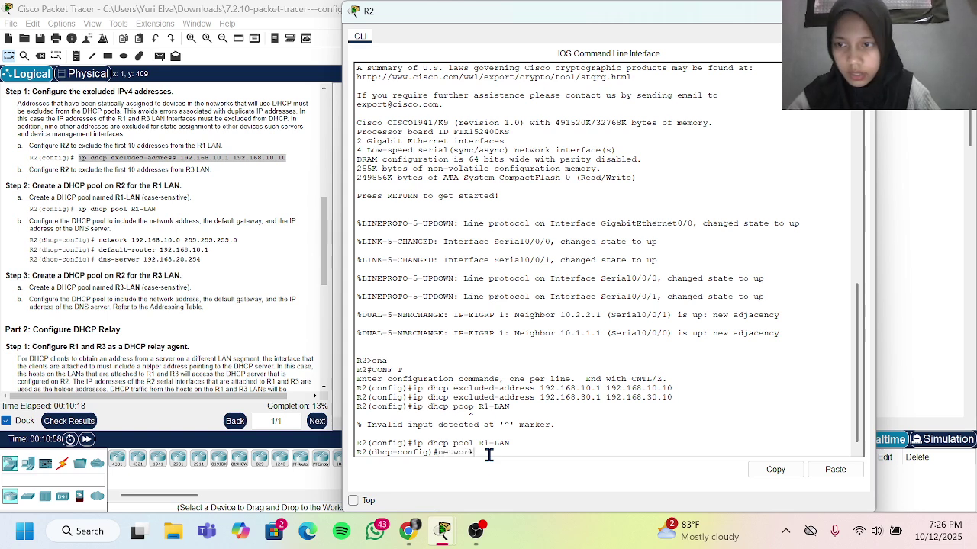
pyautogui.write(' 192.168')
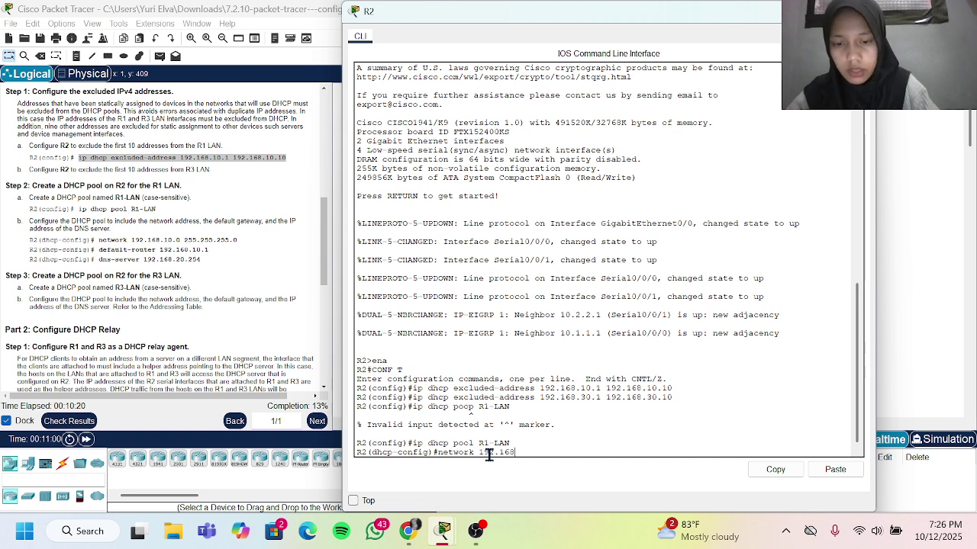
pyautogui.write('.10.')
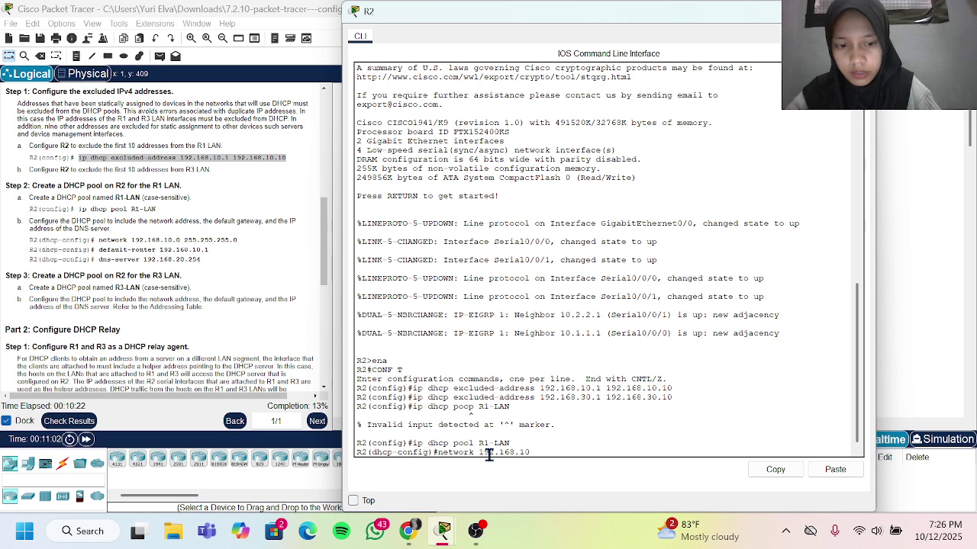
pyautogui.write('0 25')
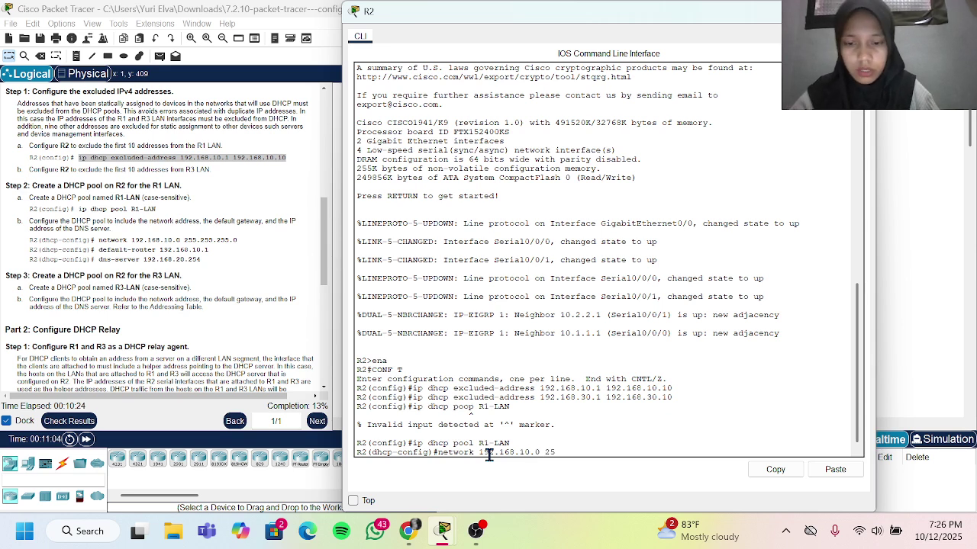
pyautogui.write('5.255.255.0')
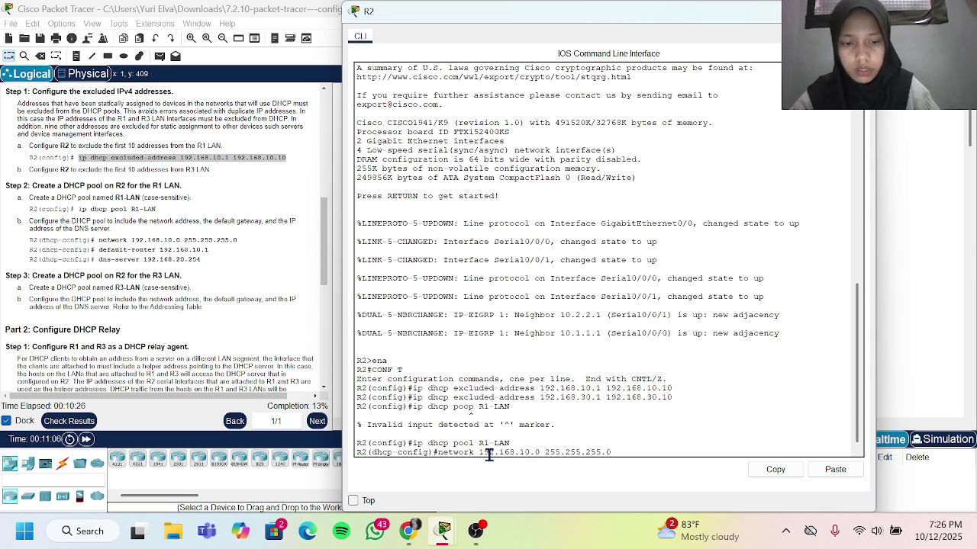
pyautogui.press('Return')
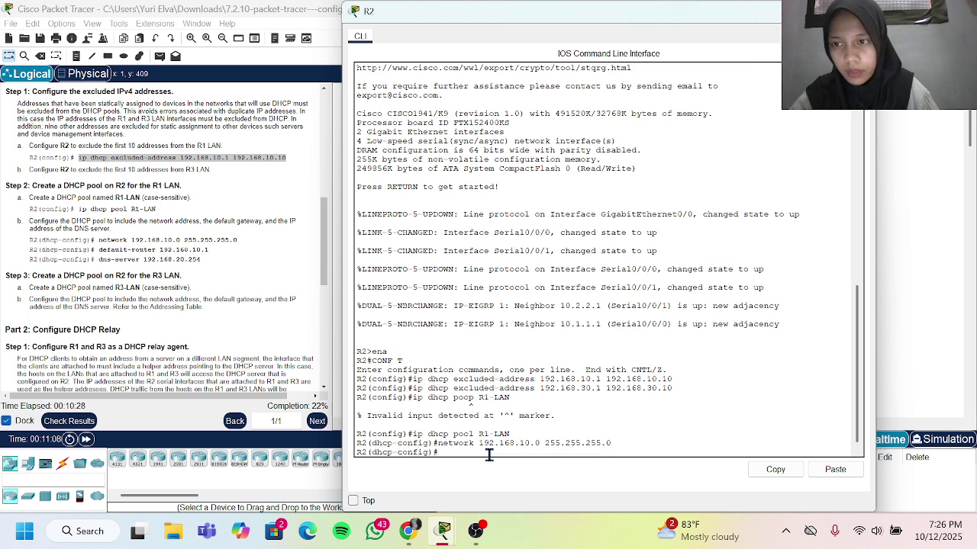
# Step: Set the R1-LAN pool's default router to 192.168.10.1
pyautogui.write('default')
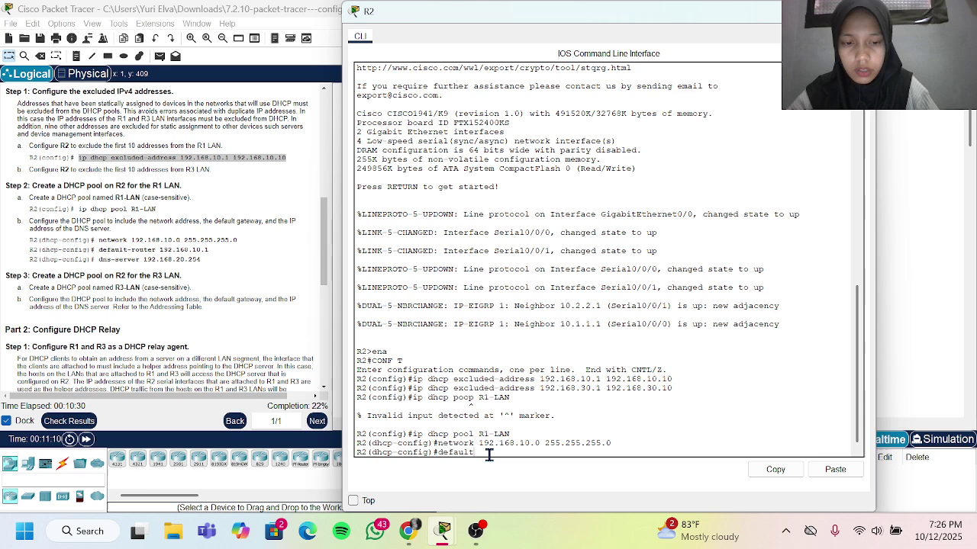
pyautogui.write(' r')
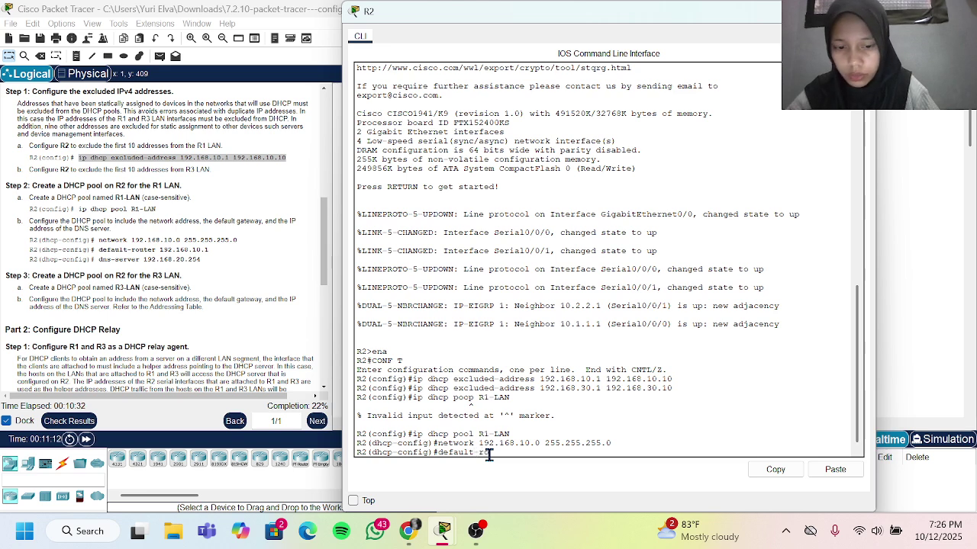
pyautogui.write('outer 192.168')
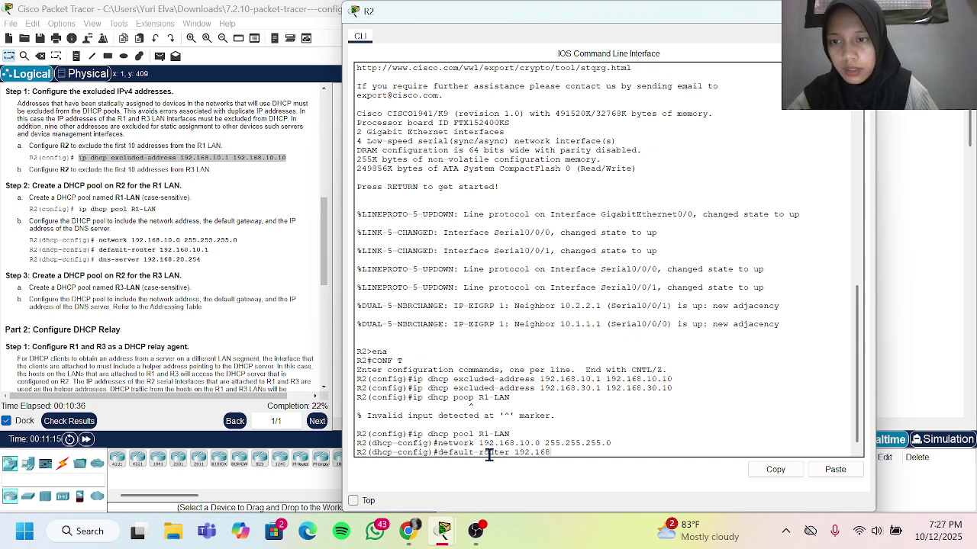
pyautogui.write('.10')
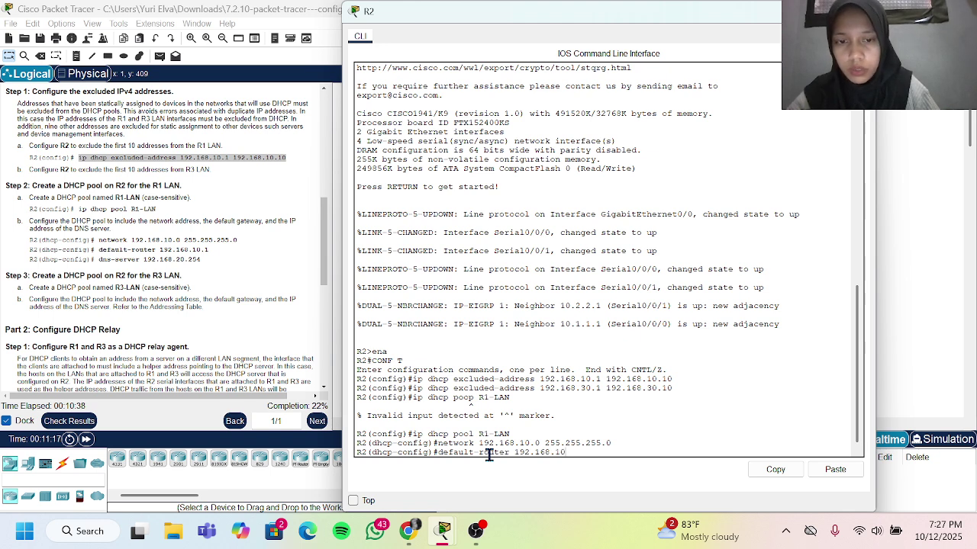
pyautogui.write('.1')
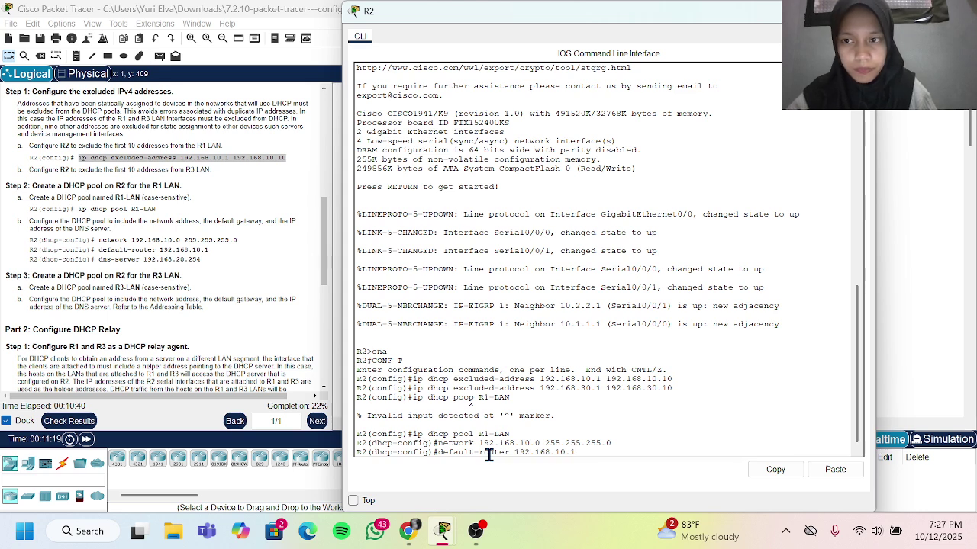
pyautogui.press('Return')
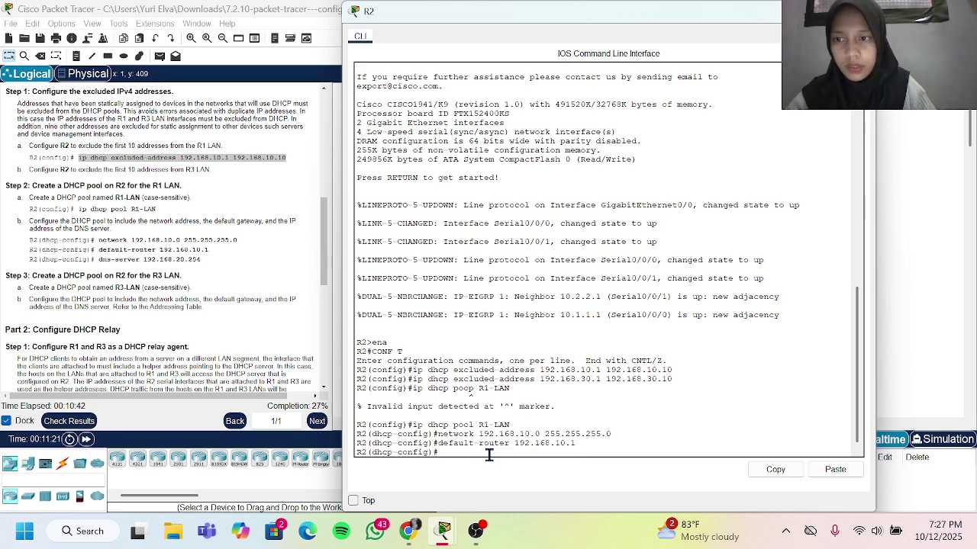
# Step: Set the R1-LAN pool's DNS server to 192.168.20.254, checking the address against the addressing table
pyautogui.write('dns ')
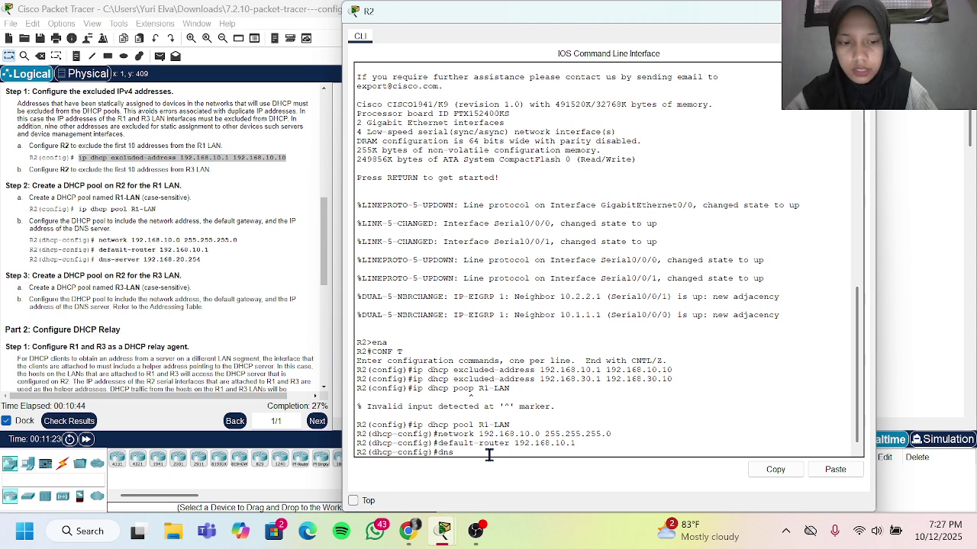
pyautogui.write('-serve')
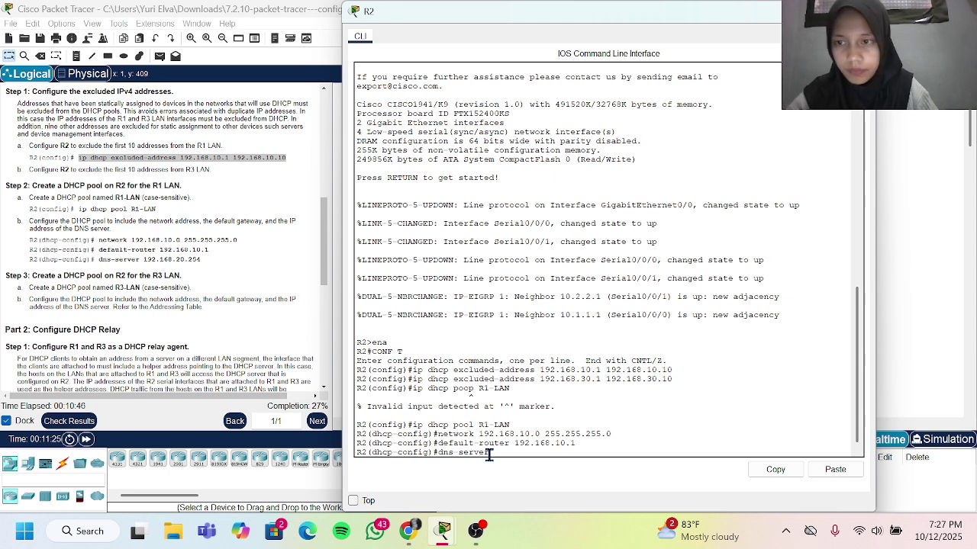
pyautogui.write('r 192.168.')
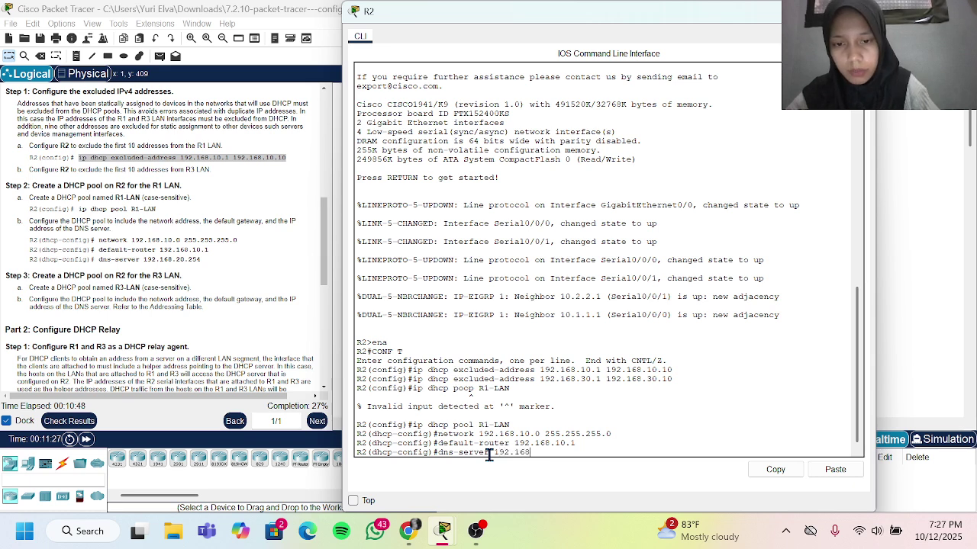
pyautogui.write('20.1')
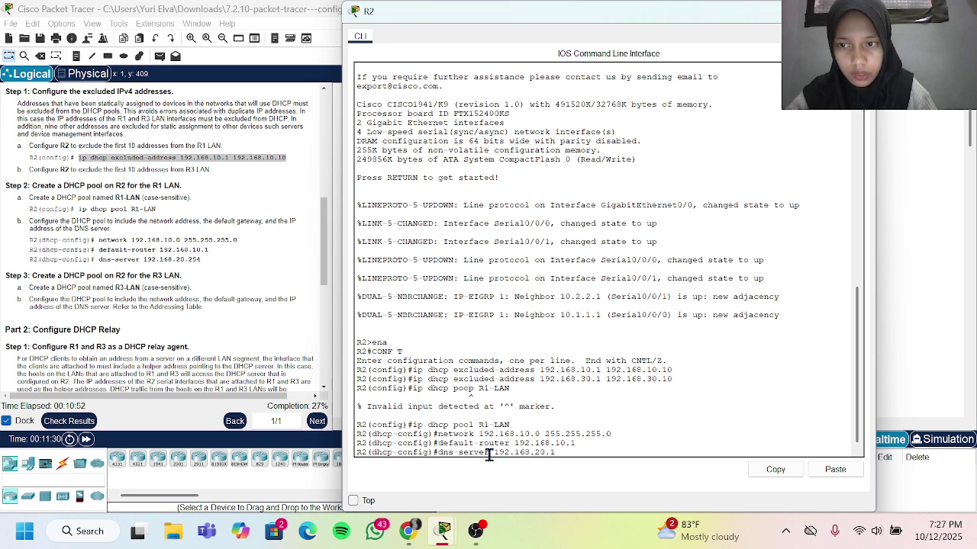
pyautogui.press('BackSpace')
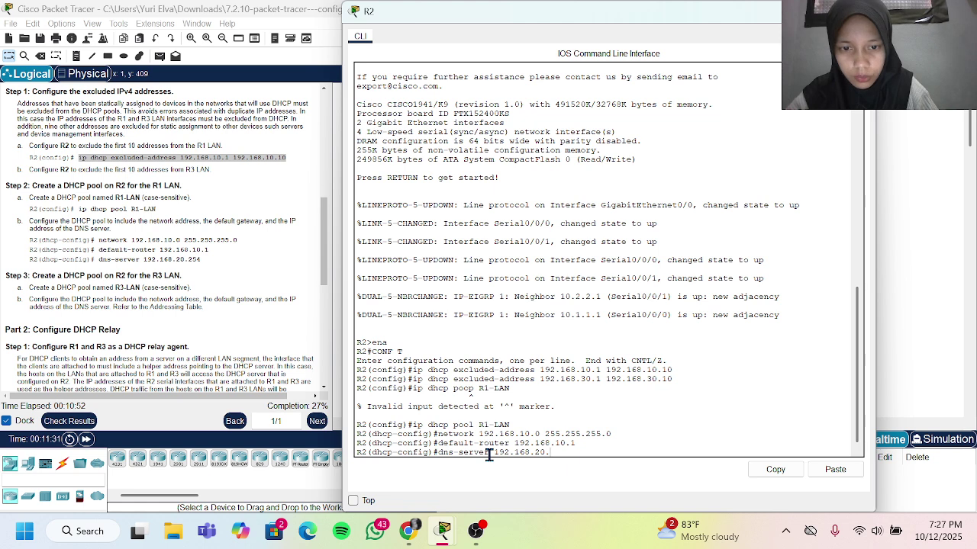
pyautogui.write('254')
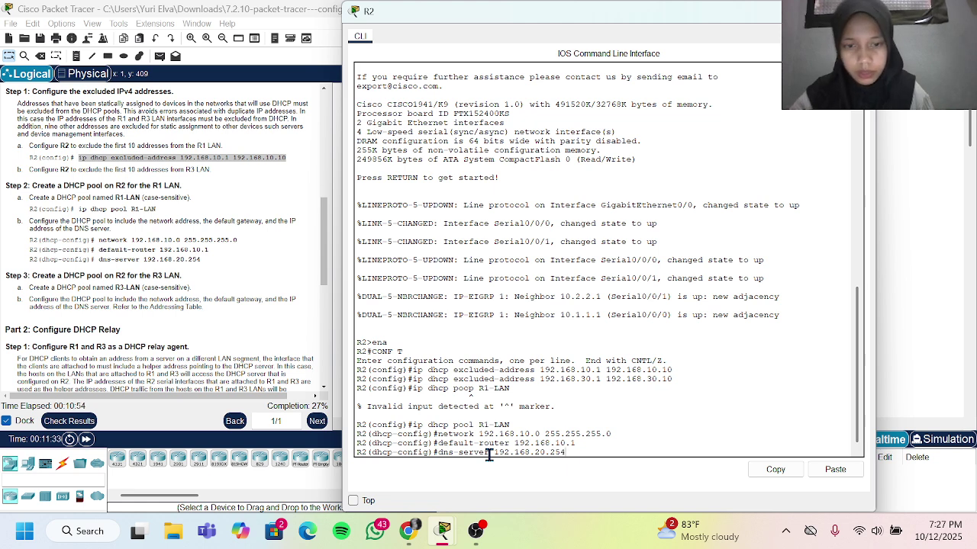
pyautogui.scroll(10, 267, 349)
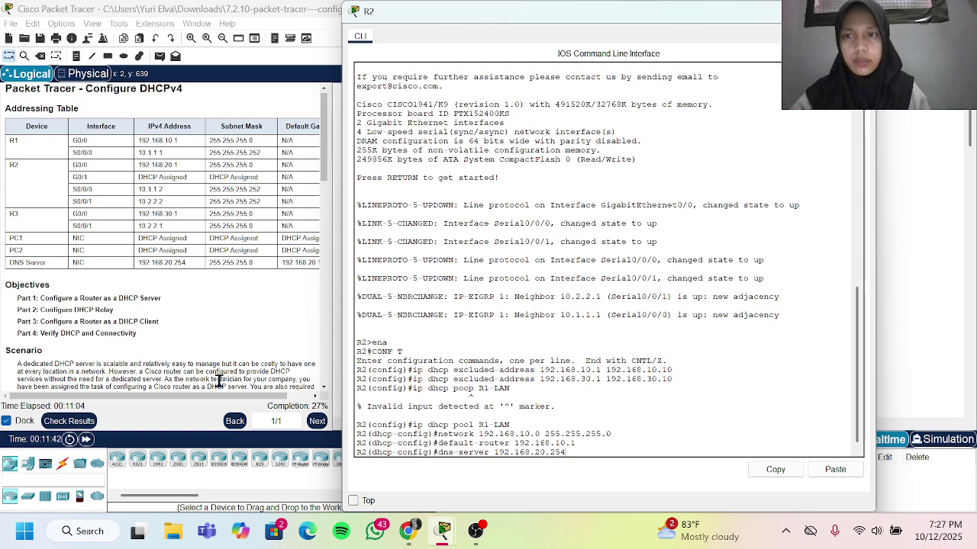
pyautogui.scroll(-15, 219, 382)
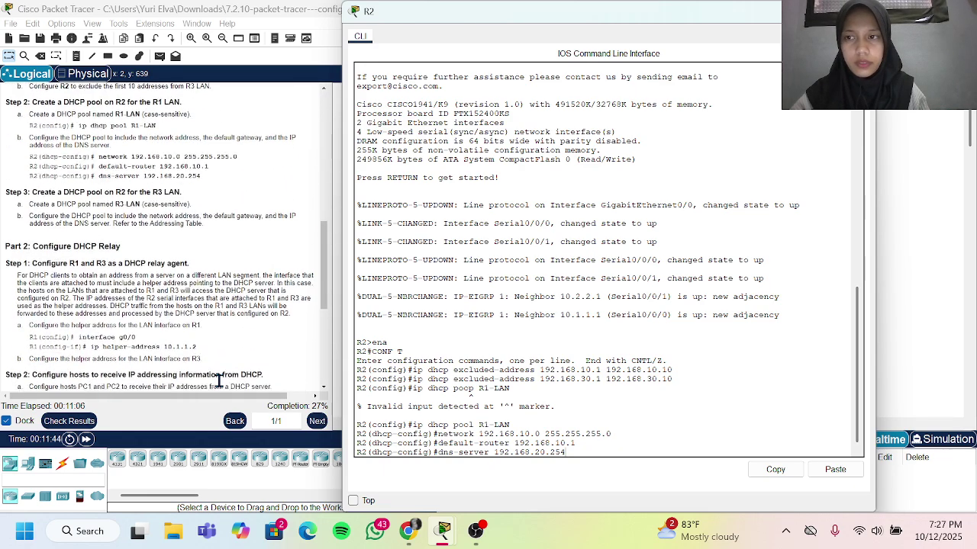
pyautogui.scroll(1, 219, 381)
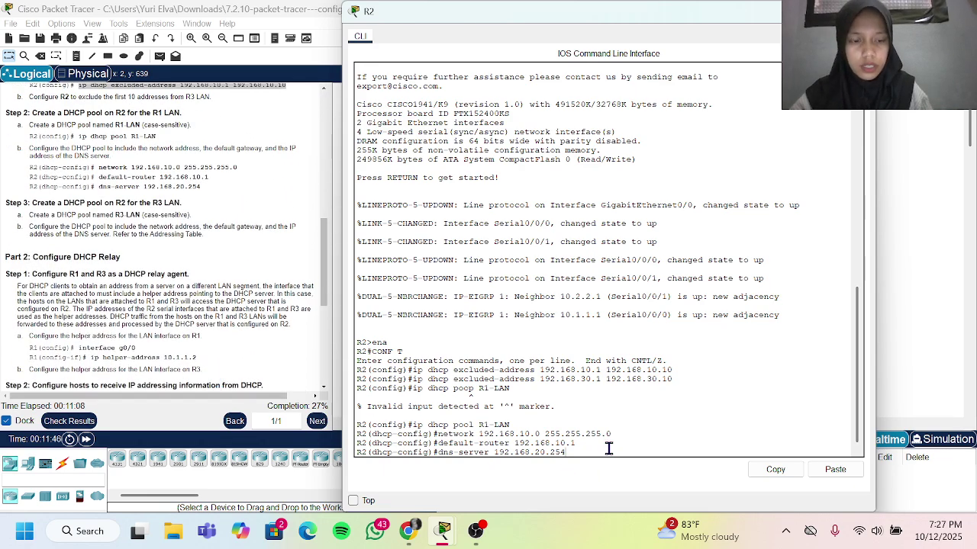
pyautogui.press('Return')
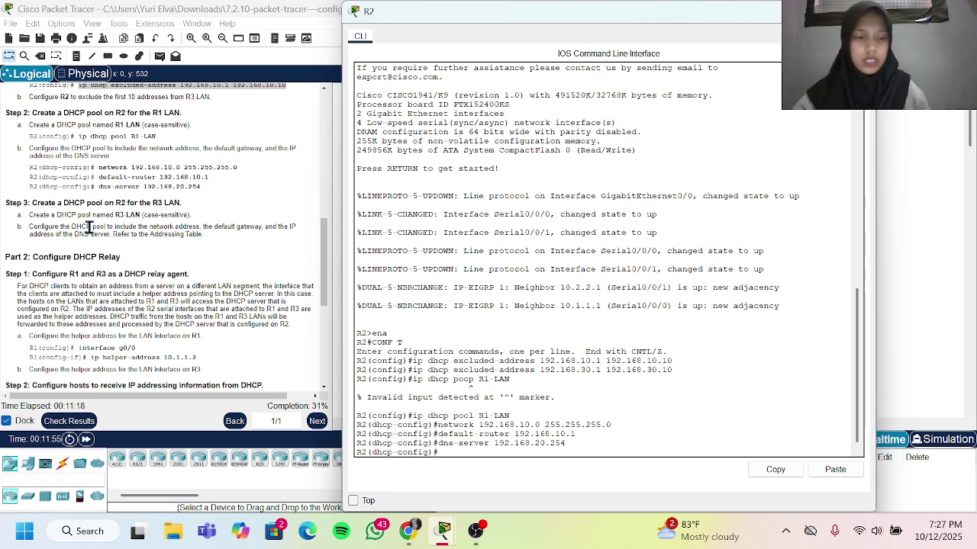
# Step: Exit the R1-LAN pool configuration and create a DHCP pool named R2-LAN on R2
pyautogui.press('Return')
pyautogui.press('Return')
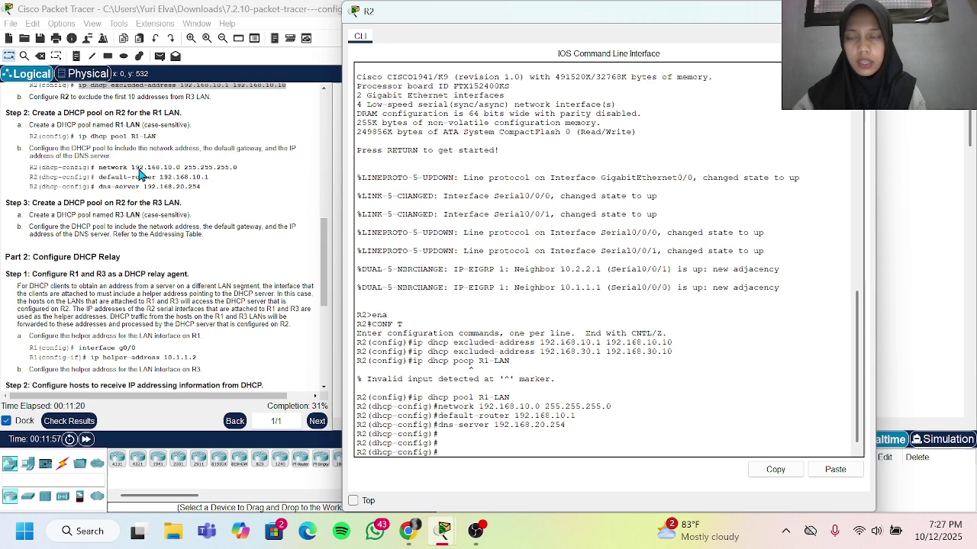
pyautogui.scroll(1, 187, 187)
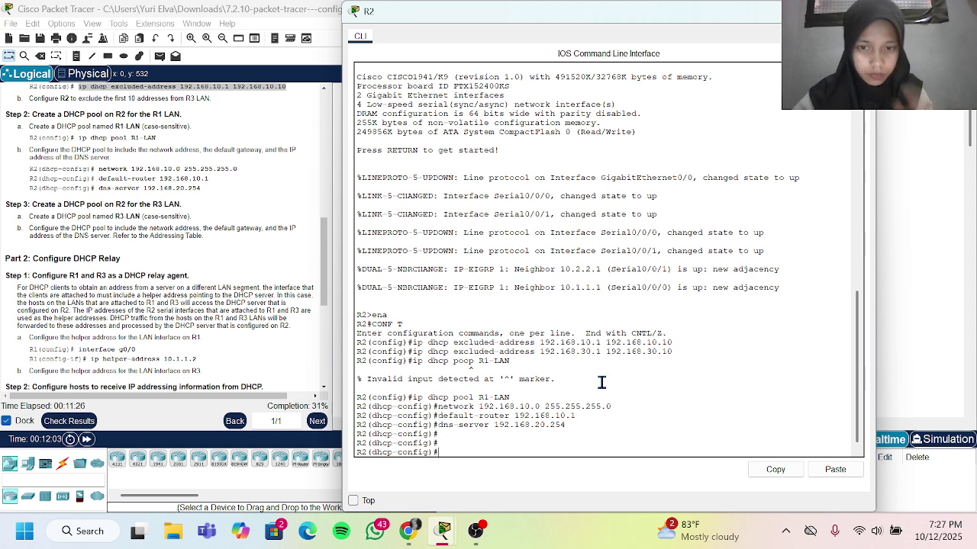
pyautogui.write('xit')
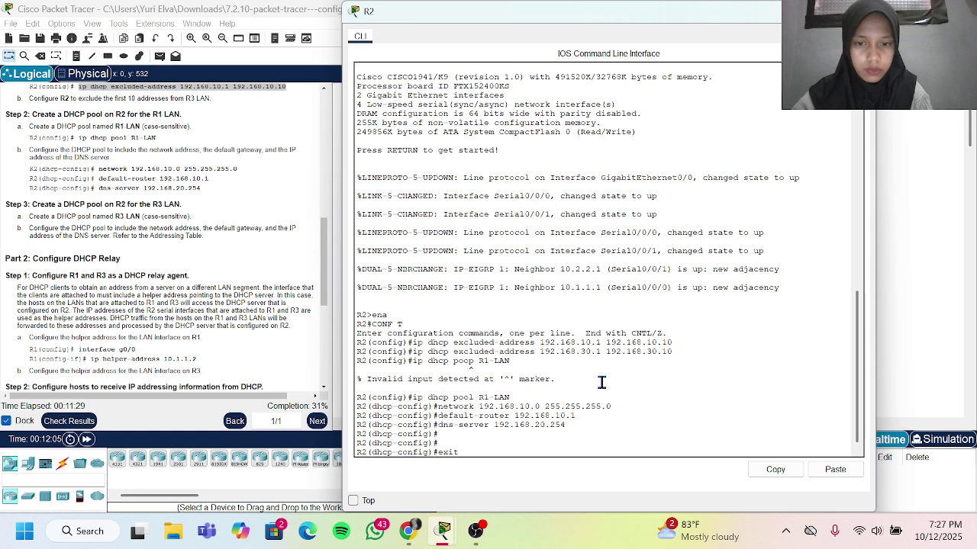
pyautogui.press('Return')
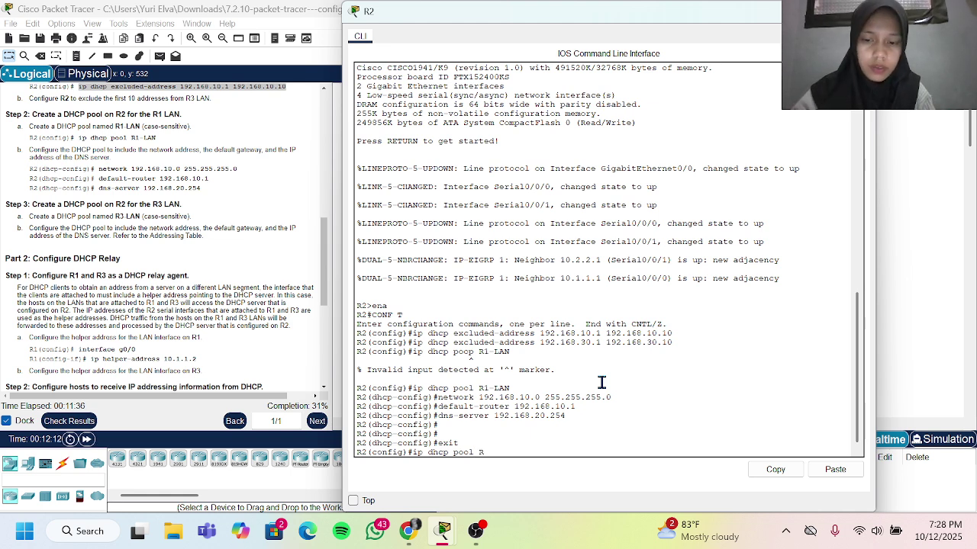
pyautogui.write('-L')
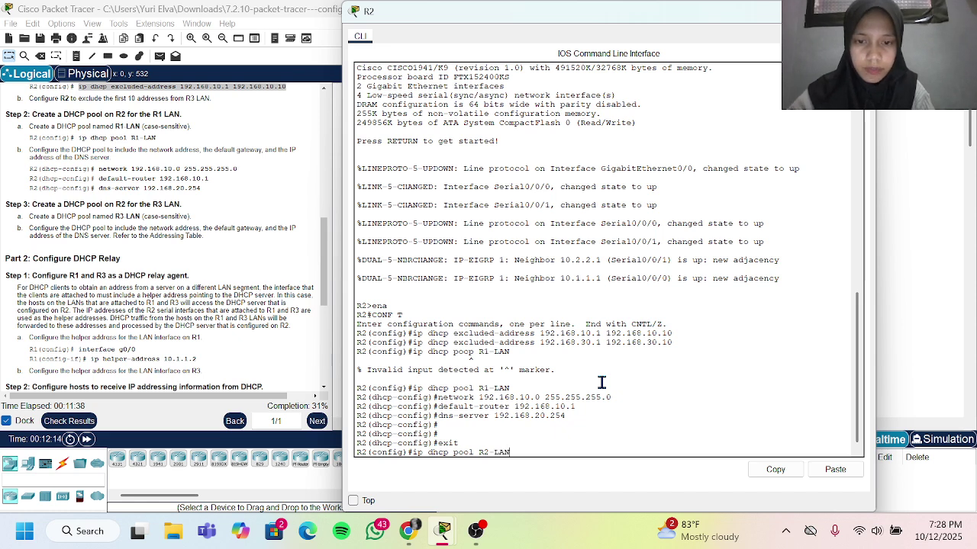
pyautogui.write('AN')
pyautogui.press('Return')
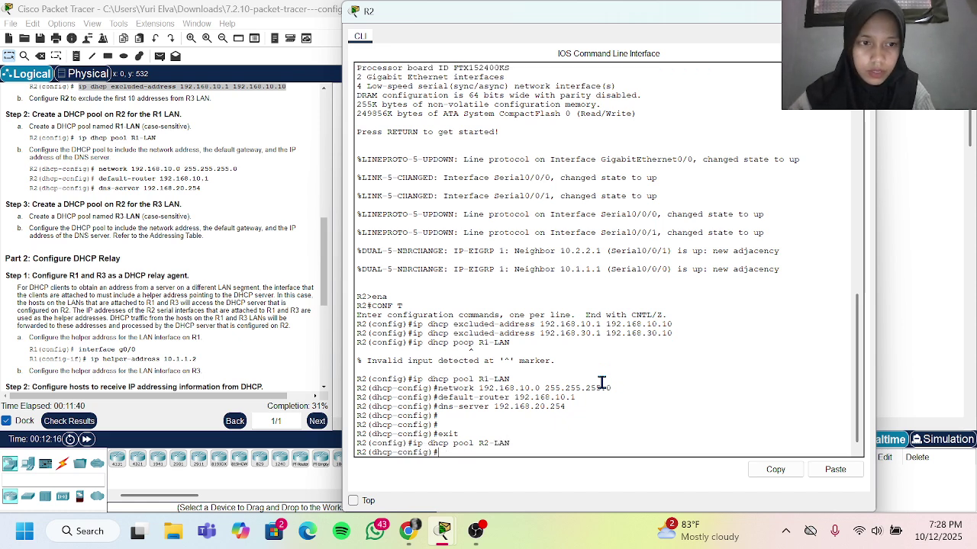
# Step: Set the R2-LAN pool's network to 192.168.30.0 with subnet mask 255.255.255.0, reusing the earlier network command
pyautogui.press('Up')
pyautogui.press('Up')
pyautogui.press('Up')
pyautogui.press('Up')
pyautogui.press('Up')
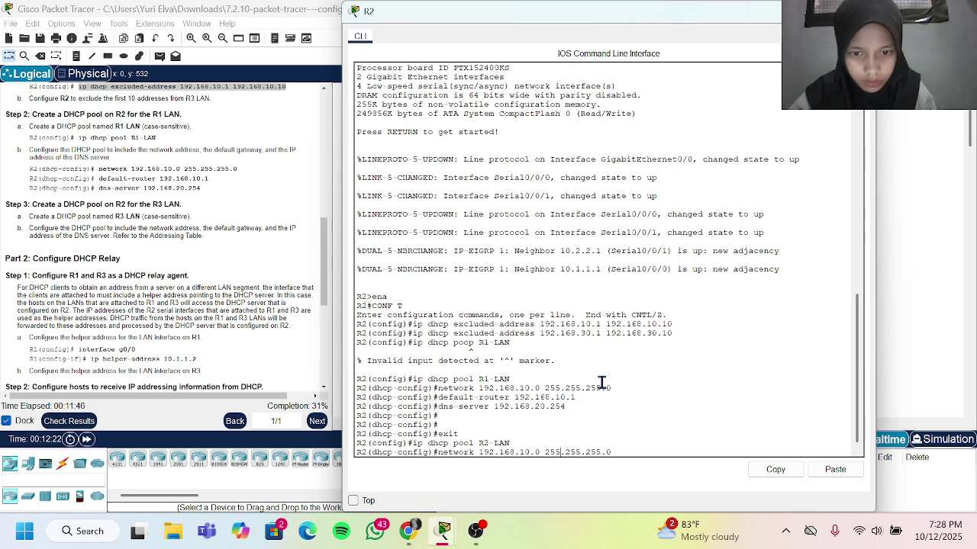
pyautogui.press('BackSpace')
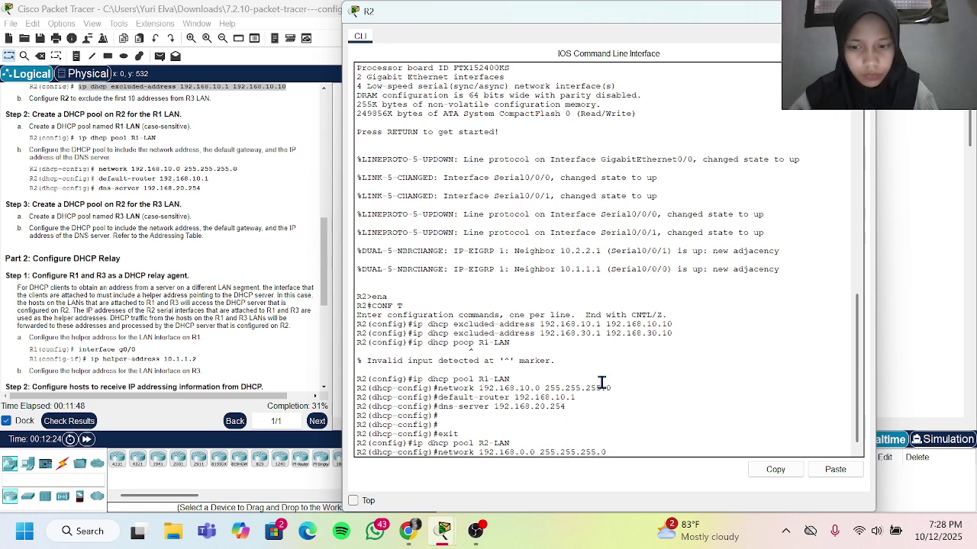
pyautogui.write('3')
pyautogui.press('Return')
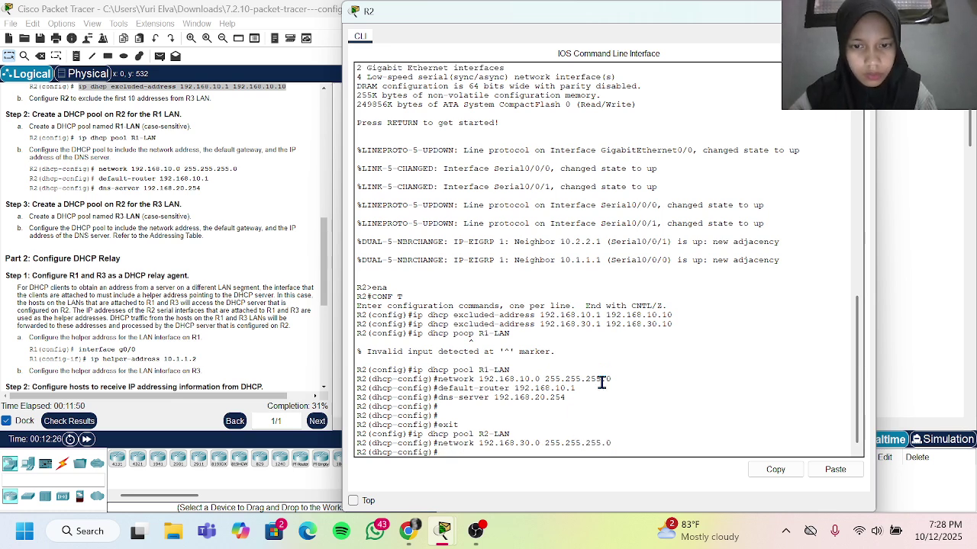
# Step: Set the R2-LAN pool's default router to 192.168.30.1, checking the address against the addressing table
pyautogui.press('Up')
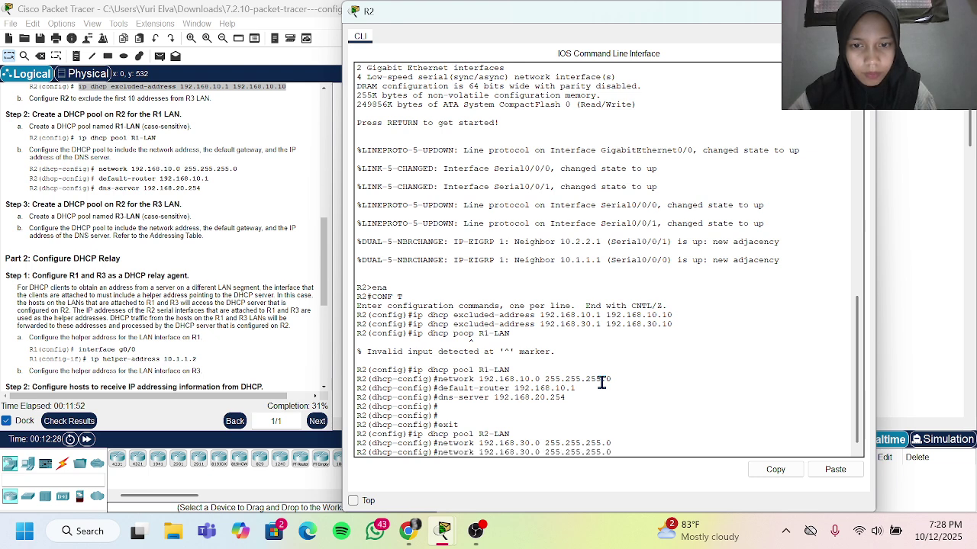
pyautogui.press('Up')
pyautogui.press('Up')
pyautogui.press('Up')
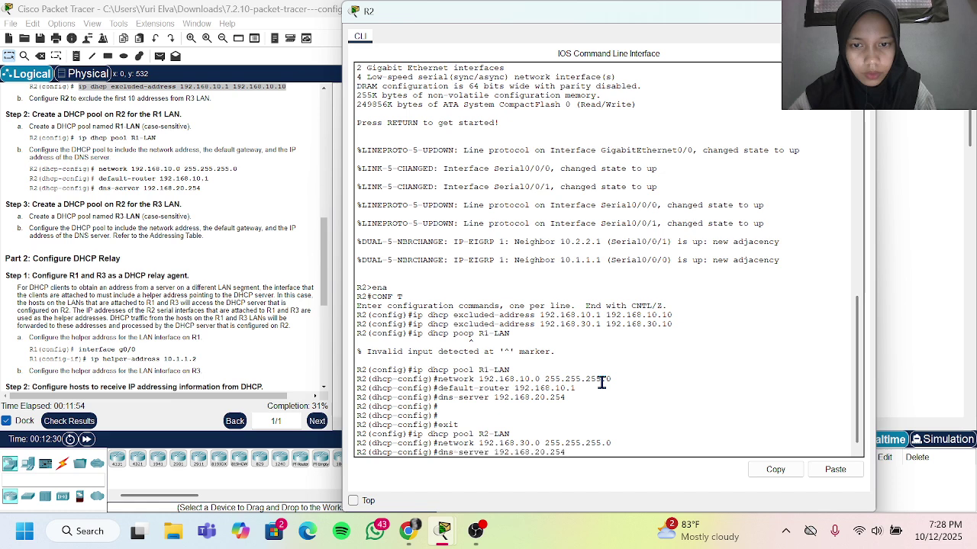
pyautogui.press('Up')
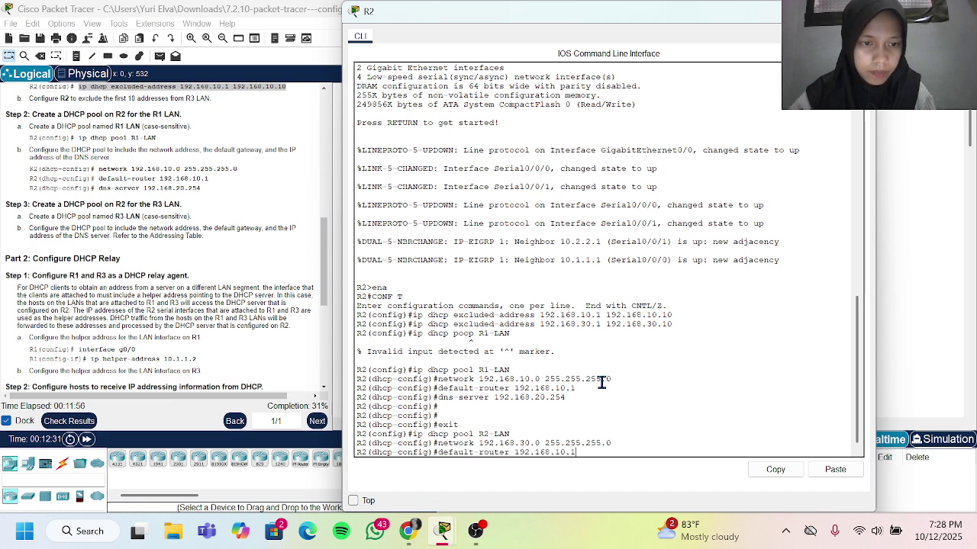
pyautogui.press('Left')
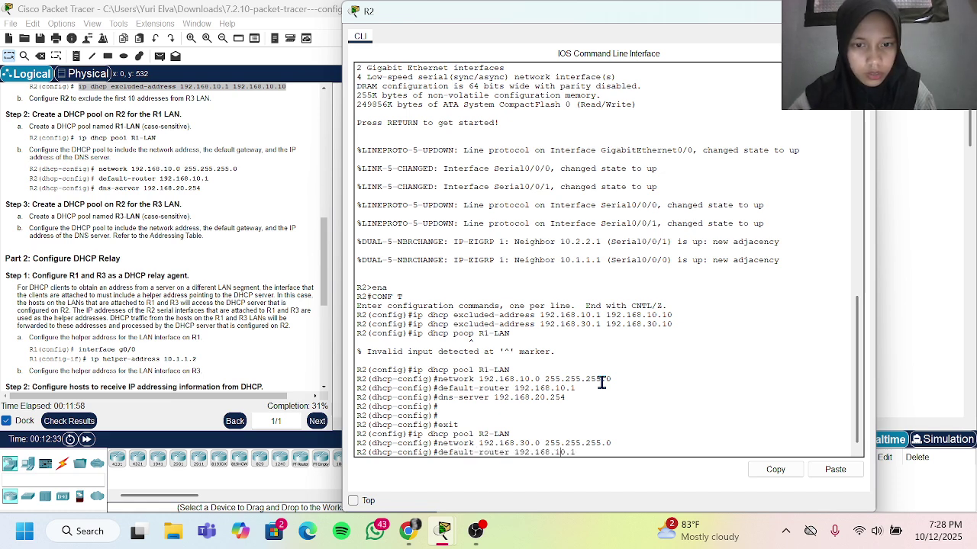
pyautogui.press('BackSpace')
pyautogui.write('3')
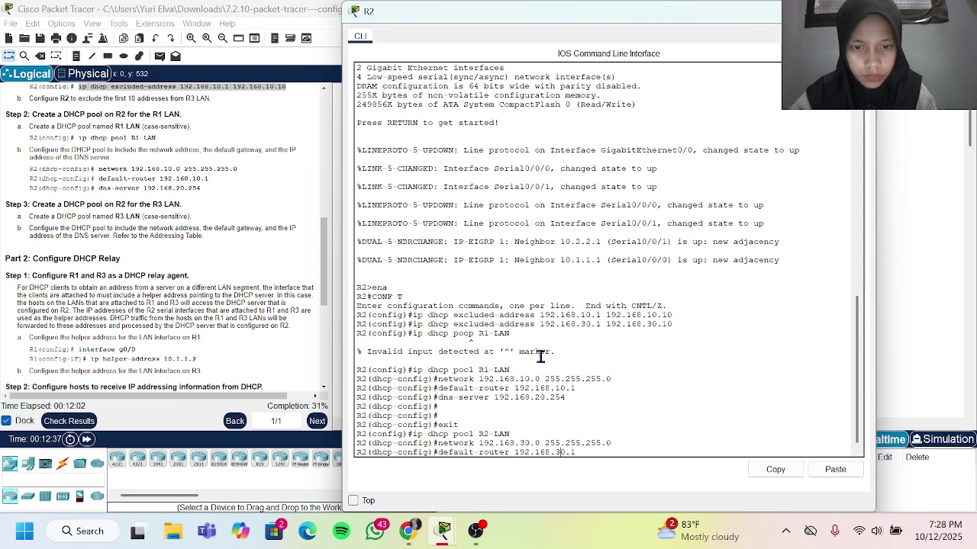
pyautogui.scroll(5, 212, 201)
pyautogui.scroll(7, 211, 200)
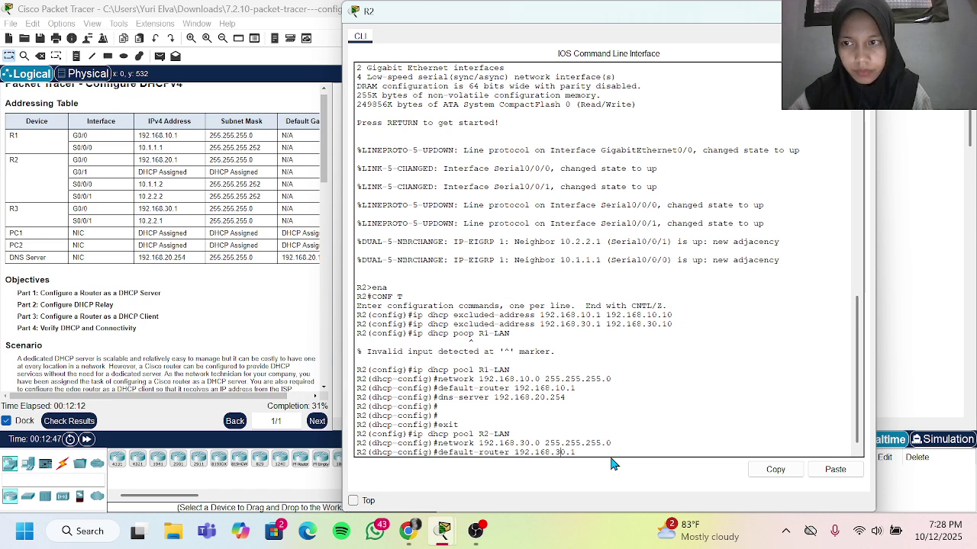
pyautogui.press('Return')
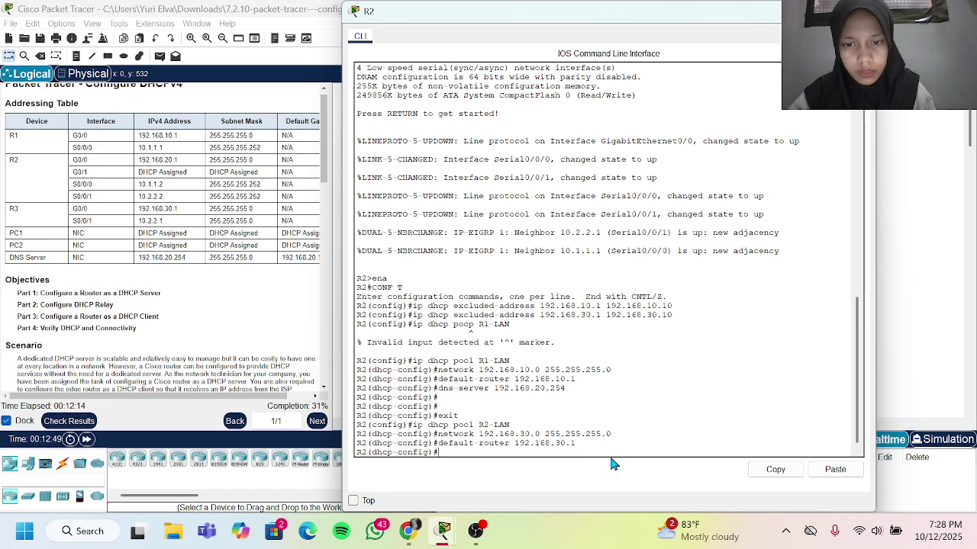
# Step: Recall the earlier dns-server command to set the R2-LAN pool's DNS server to 192.168.20.254
pyautogui.press('Up')
pyautogui.press('Up')
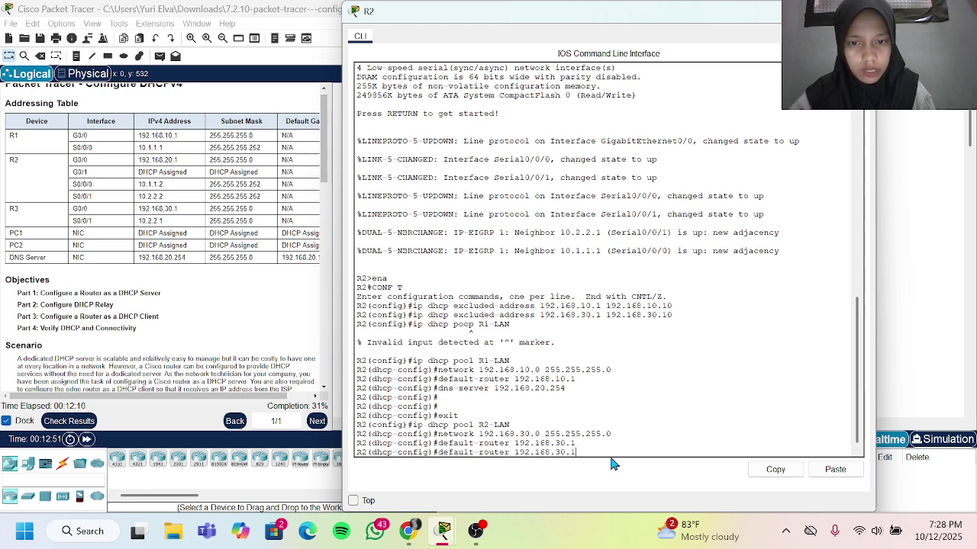
pyautogui.press('Up')
pyautogui.press('Up')
pyautogui.press('Up')
pyautogui.press('Up')
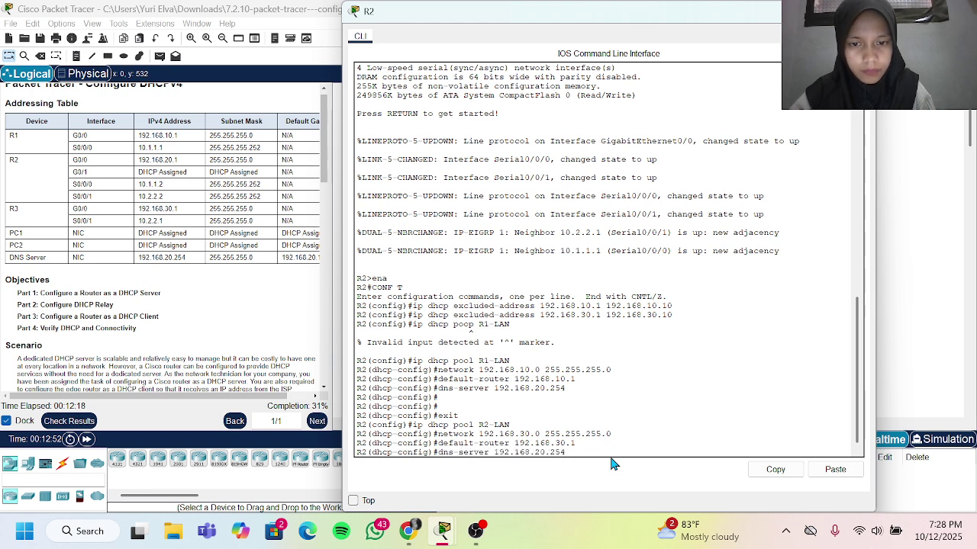
pyautogui.press('Down')
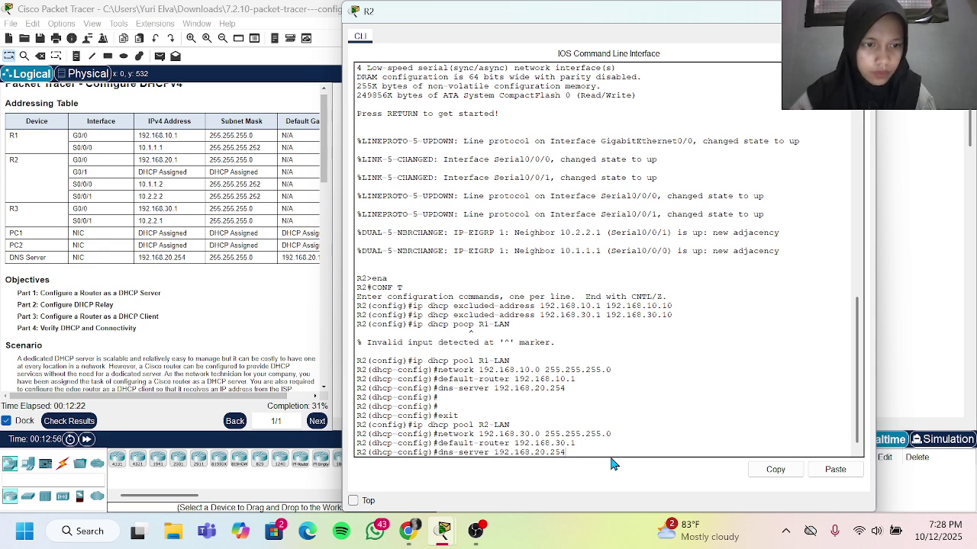
pyautogui.press('Return')
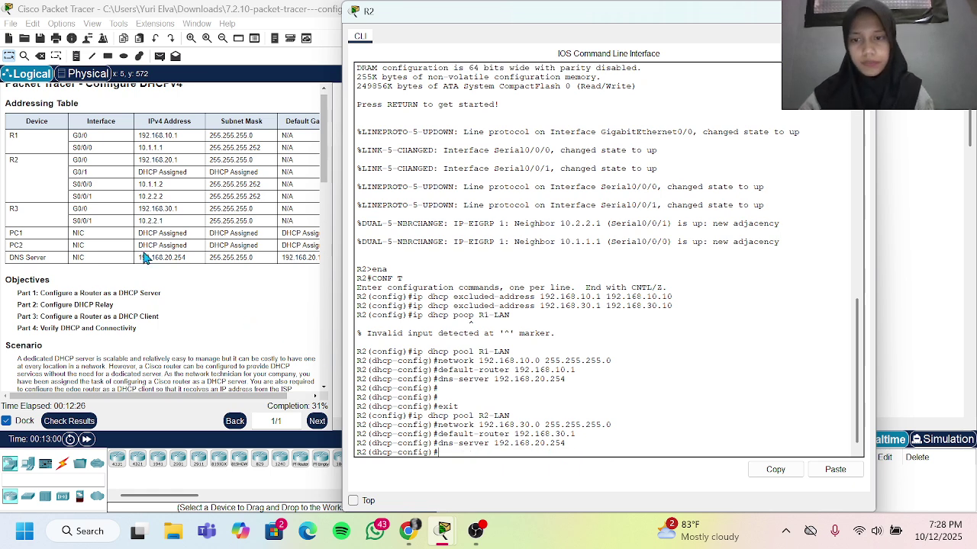
# Step: Review the DHCP relay instructions, close R2's window and open the command line of R1
pyautogui.scroll(-5, 145, 258)
pyautogui.scroll(-8, 145, 258)
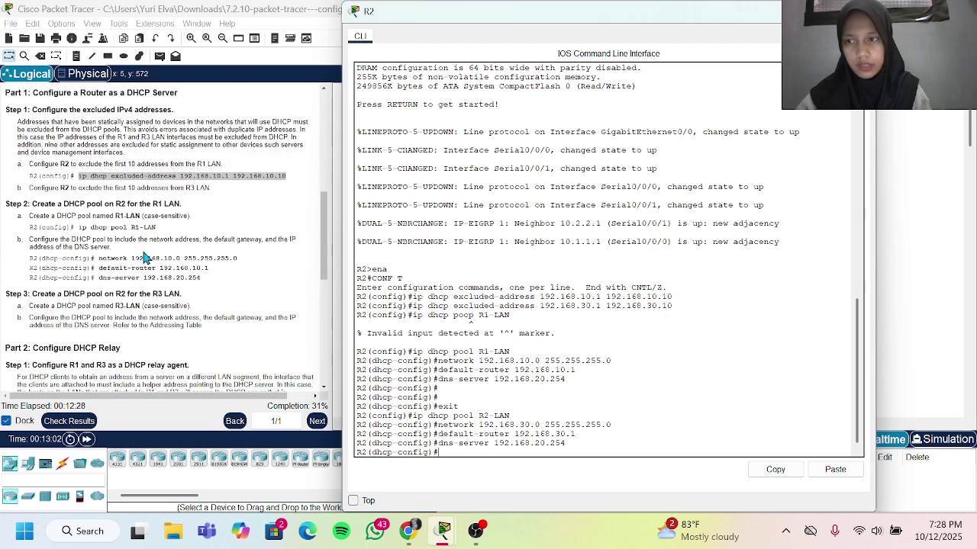
pyautogui.scroll(-1, 145, 258)
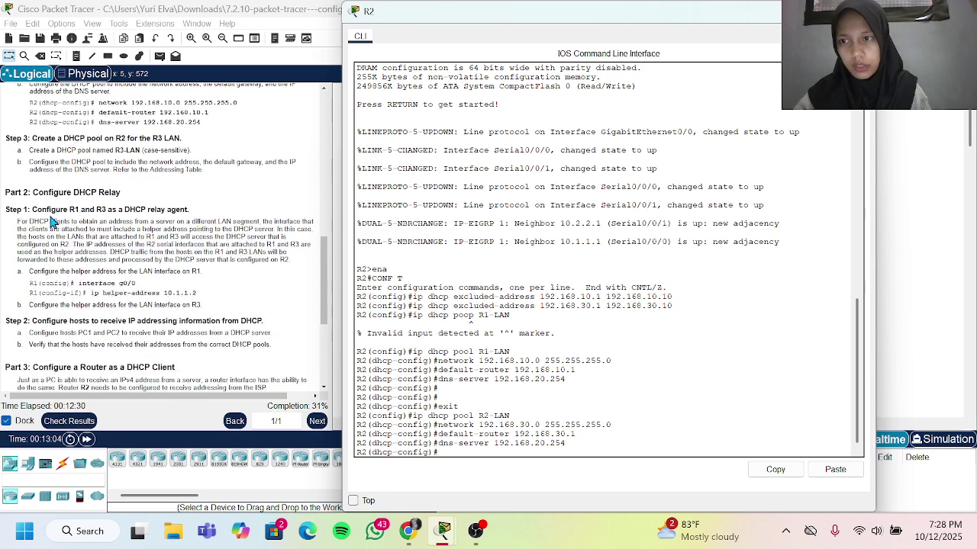
pyautogui.scroll(-1, 166, 249)
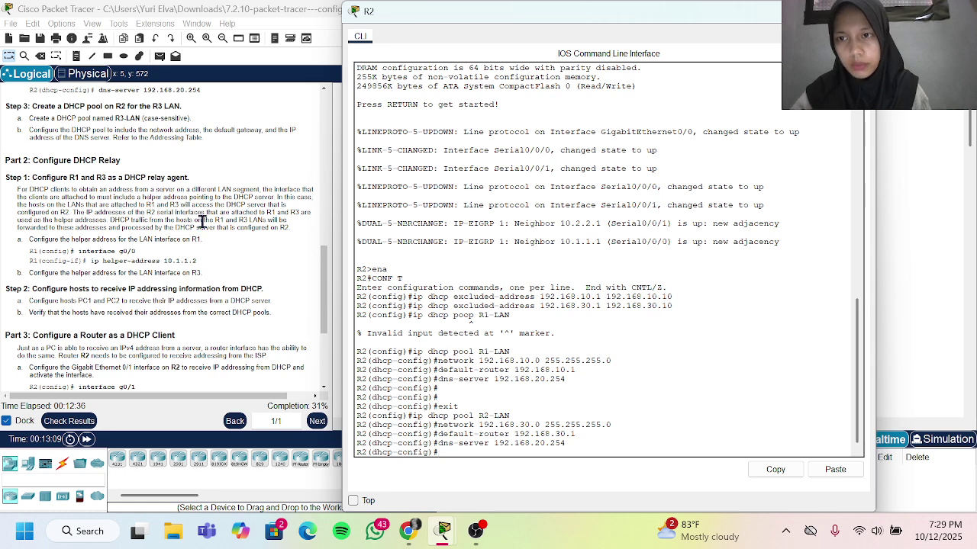
pyautogui.scroll(-1, 202, 220)
pyautogui.scroll(-1, 201, 220)
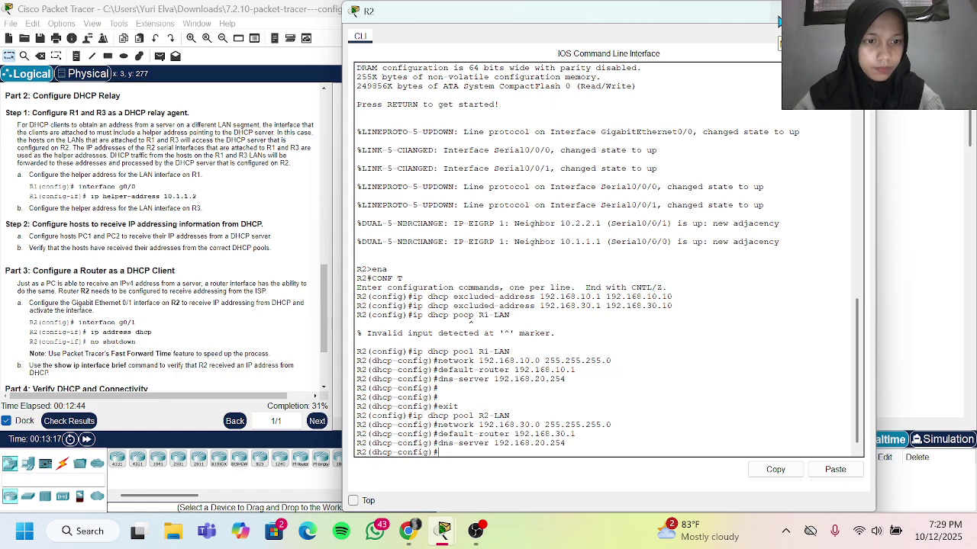
pyautogui.click(860, 11)
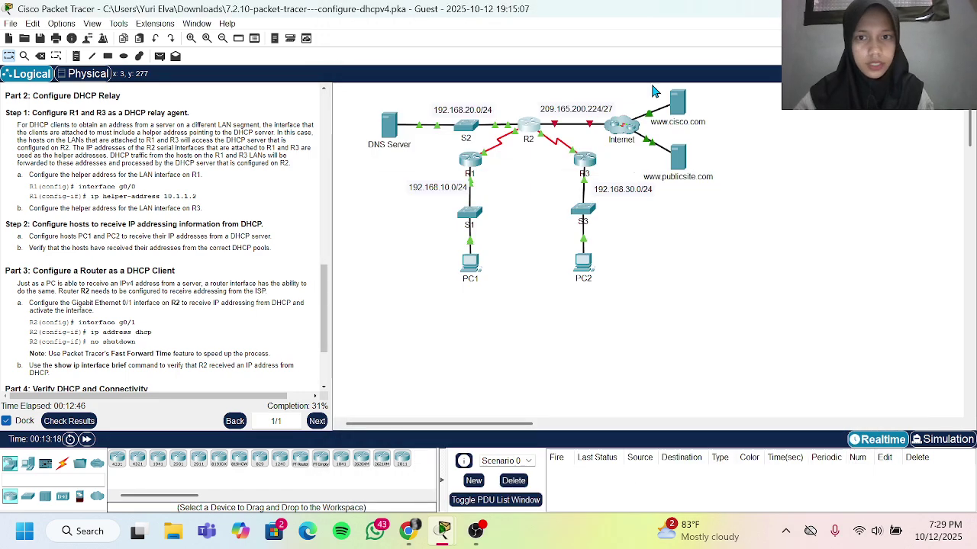
pyautogui.click(468, 171)
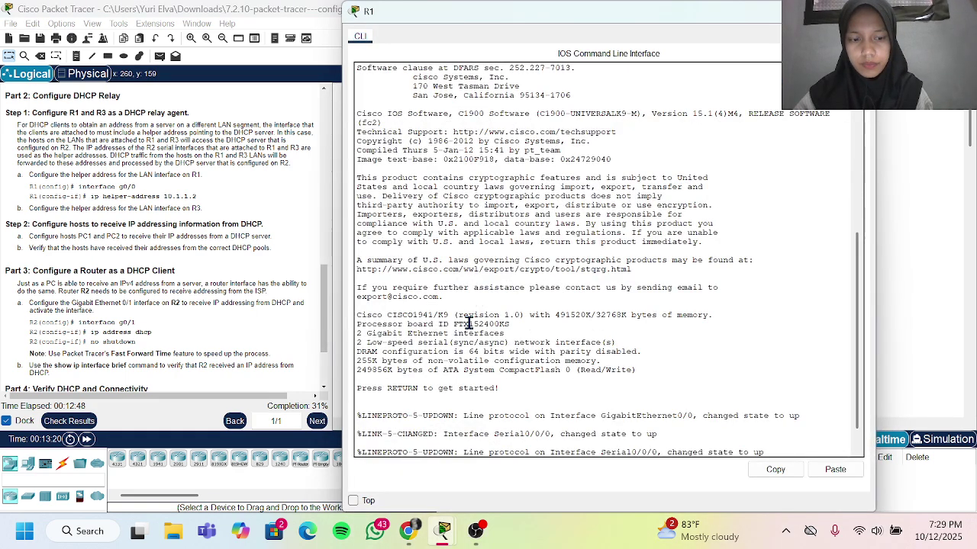
# Step: Enter privileged mode and global configuration mode on R1, and select interface g0/0 for configuration
pyautogui.press('Return')
pyautogui.write('ena')
pyautogui.press('Return')
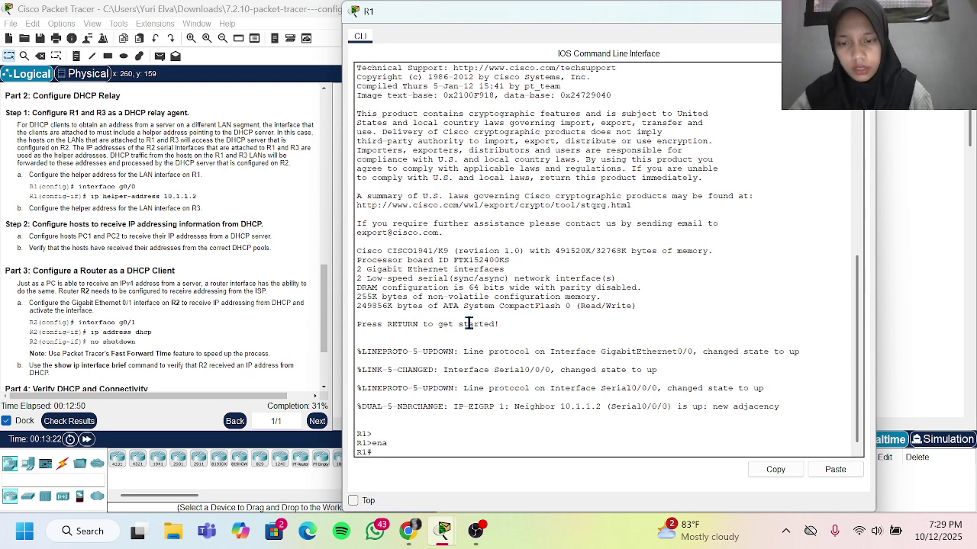
pyautogui.write('conf t')
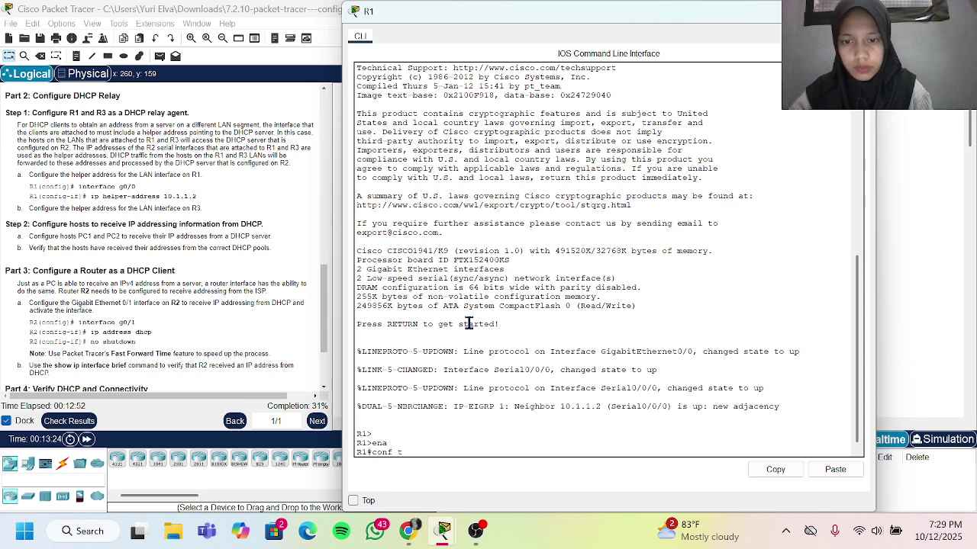
pyautogui.press('Return')
pyautogui.write('int')
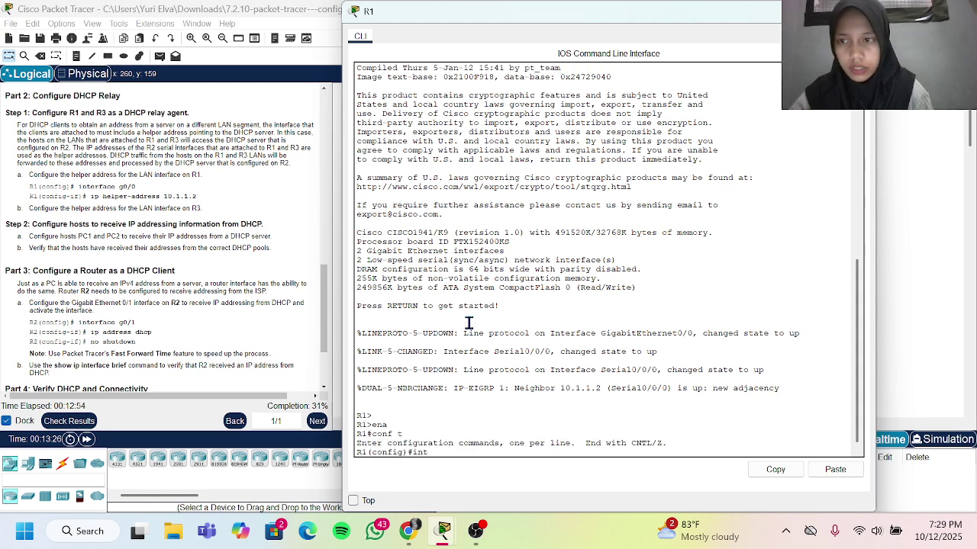
pyautogui.write(' g0/')
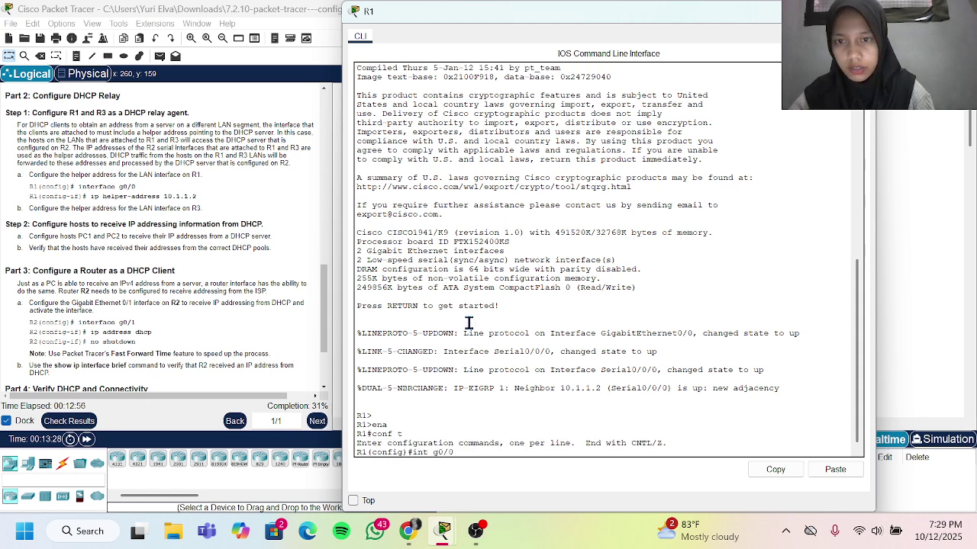
pyautogui.write('0')
pyautogui.press('Return')
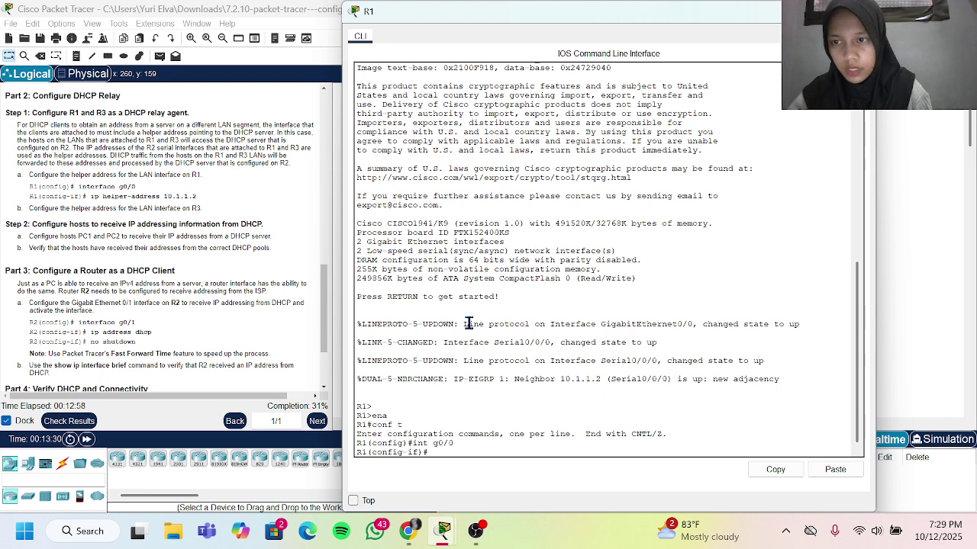
# Step: Set the helper address of R1's g0/0 interface to 10.1.1.2 with the ip helper-address command
pyautogui.write('ip ')
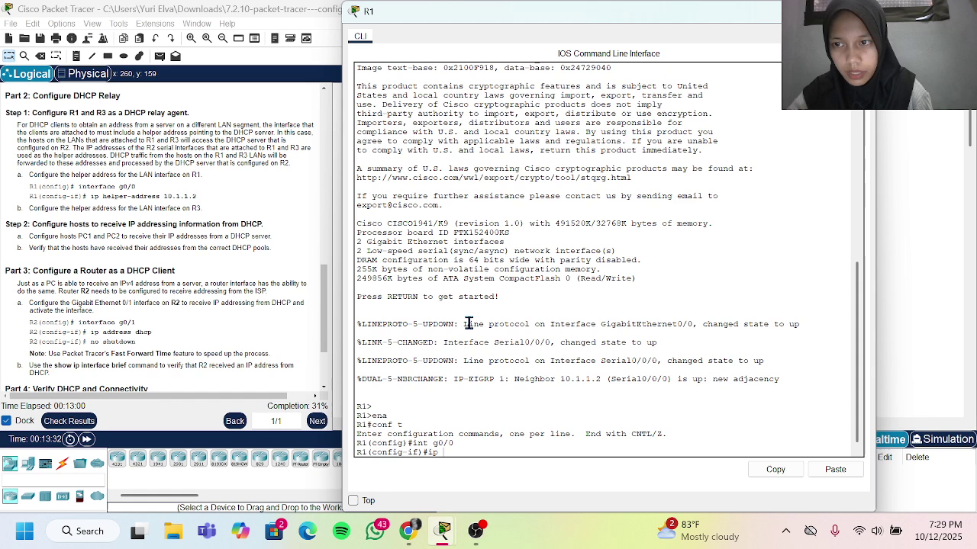
pyautogui.write('helper')
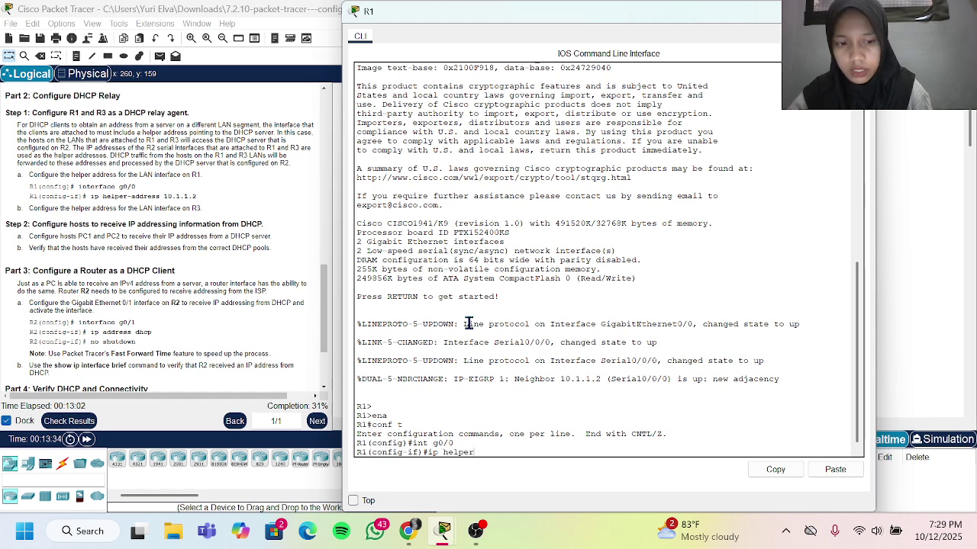
pyautogui.write('-addre')
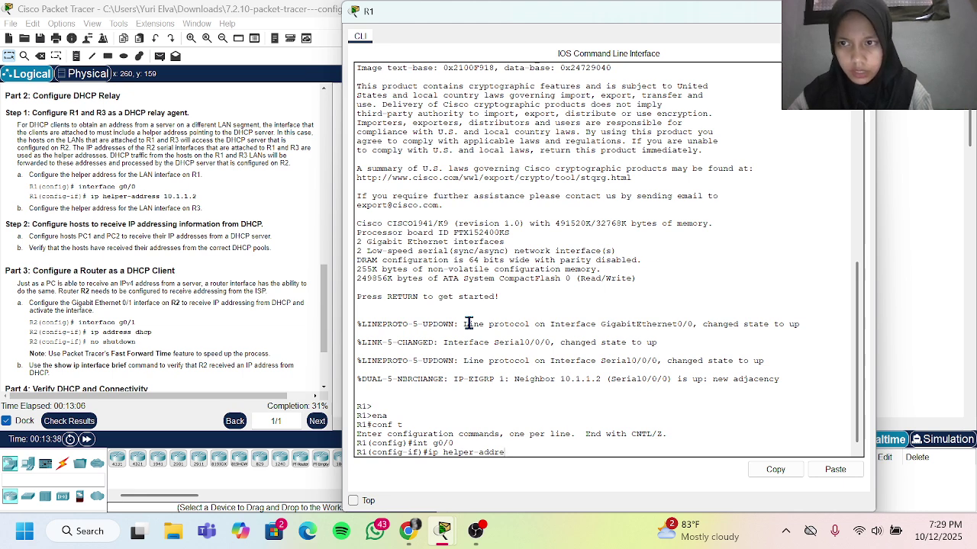
pyautogui.write('ss 10.')
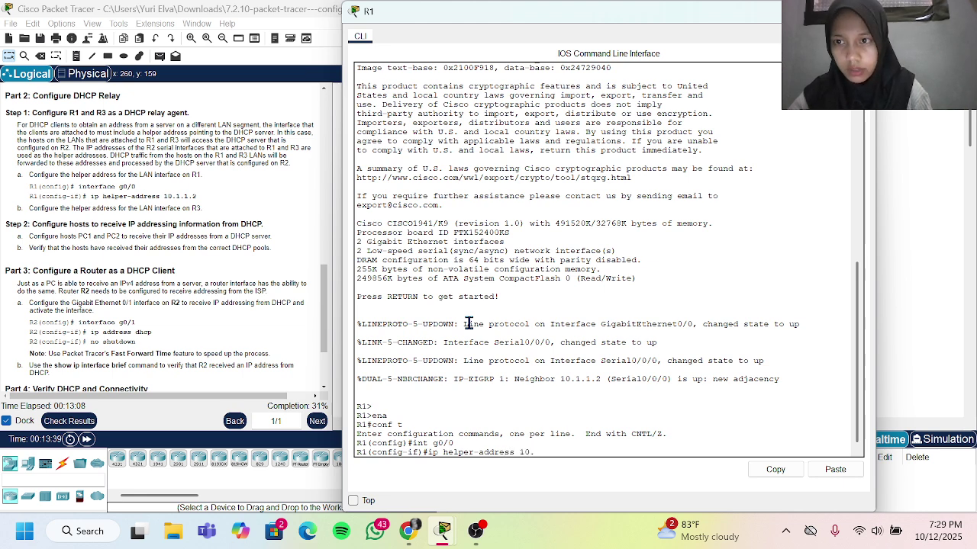
pyautogui.write('1.1.2')
pyautogui.press('Return')
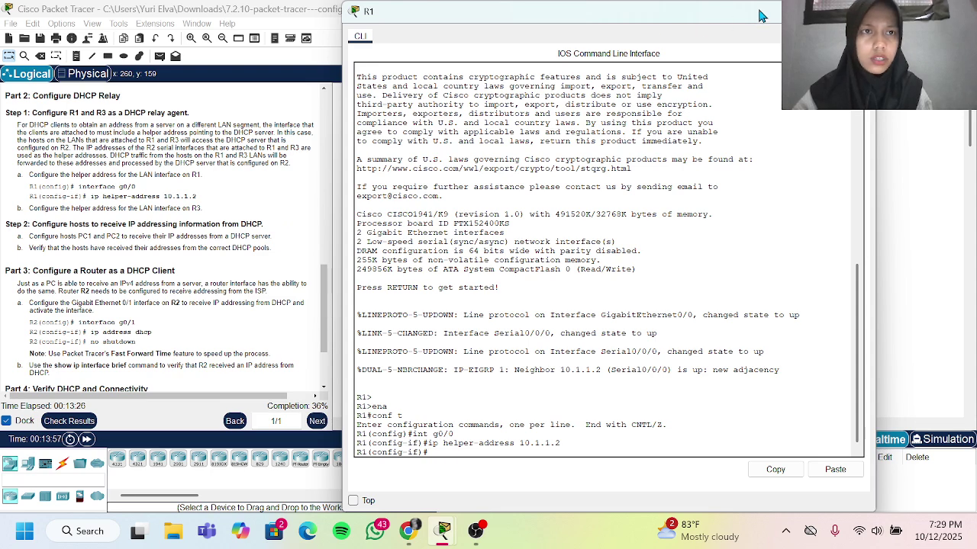
# Step: Close R1's window and open the command line of R3 at its user prompt
pyautogui.click(858, 10)
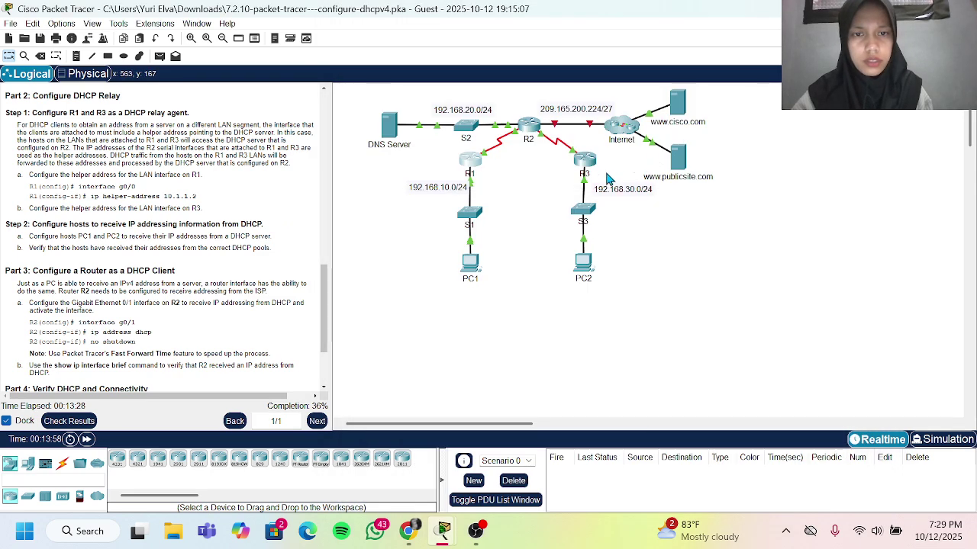
pyautogui.click(585, 158)
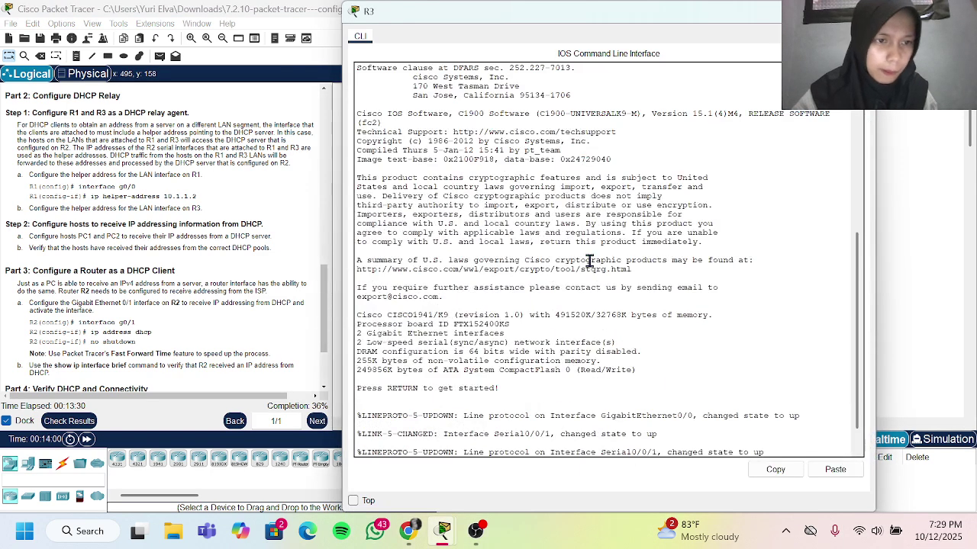
pyautogui.press('Return')
pyautogui.press('Return')
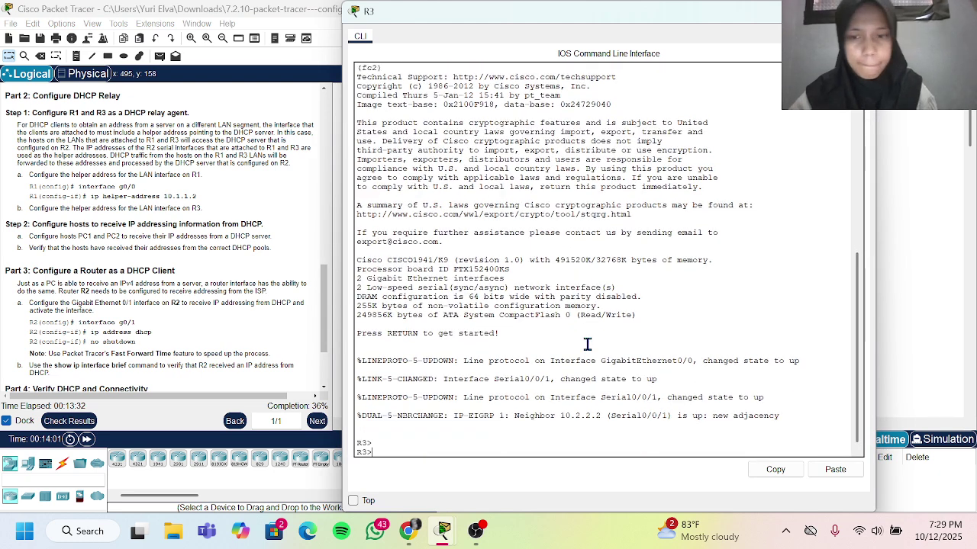
# Step: Enter privileged mode and global configuration mode on R3, and select interface g0/0 for configuration
pyautogui.write('ena')
pyautogui.press('Return')
pyautogui.write('co')
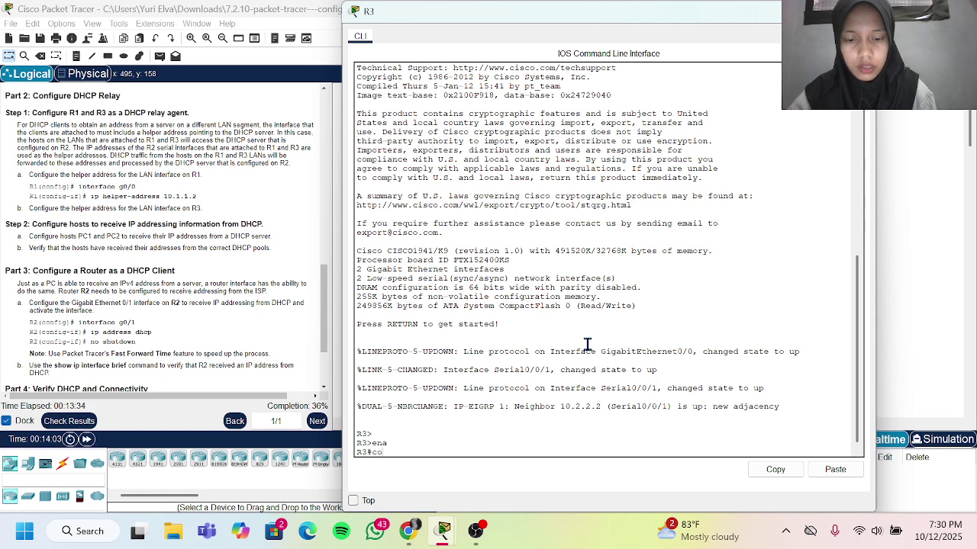
pyautogui.write('nf t')
pyautogui.press('Return')
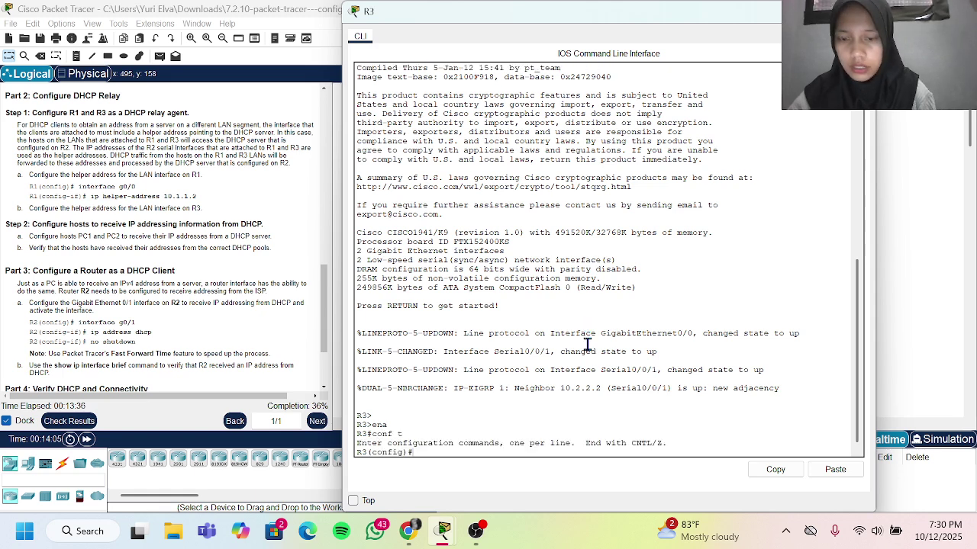
pyautogui.write('int g0')
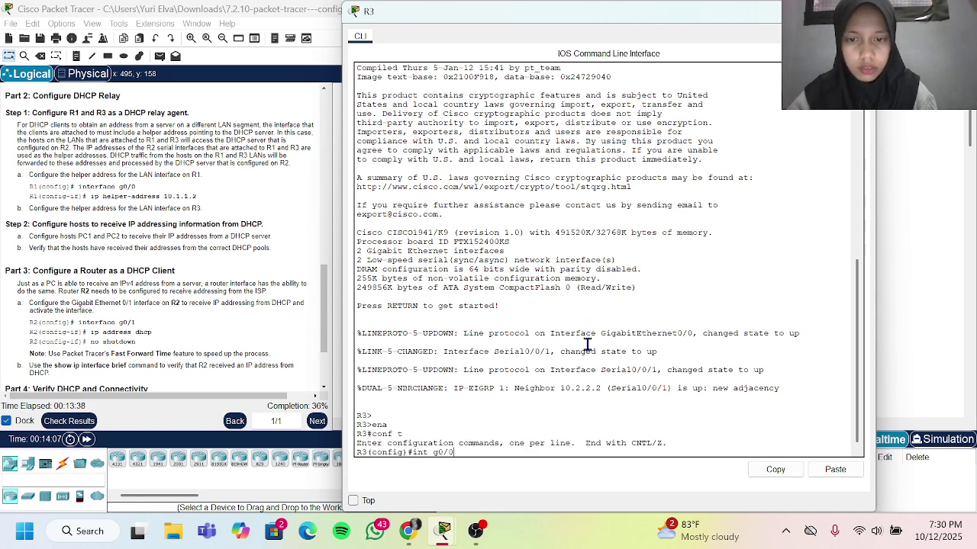
pyautogui.write('/0')
pyautogui.press('Return')
# Step: Set the helper address of R3's g0/0 interface to 10.1.1.2 with the ip helper-address command
pyautogui.write('ip helep')
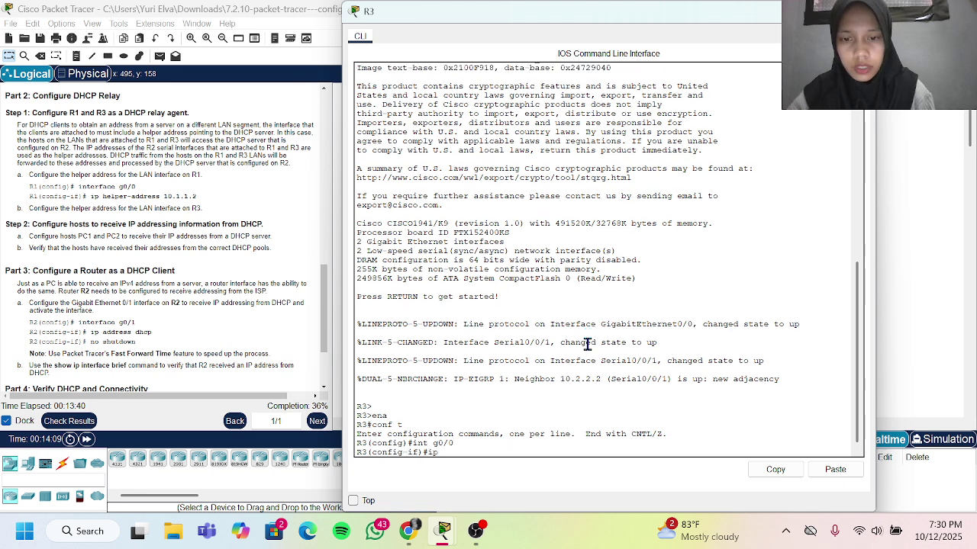
pyautogui.press('BackSpace')
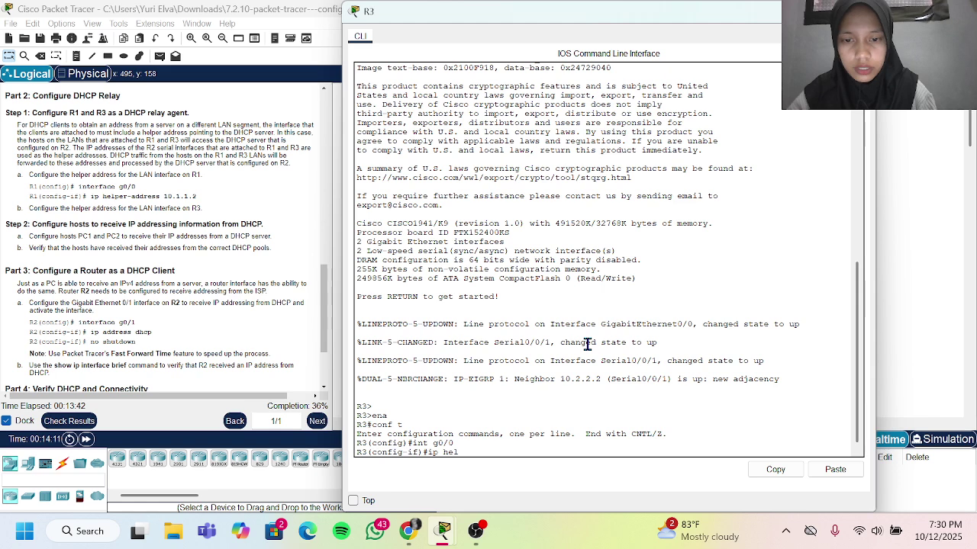
pyautogui.write('per ')
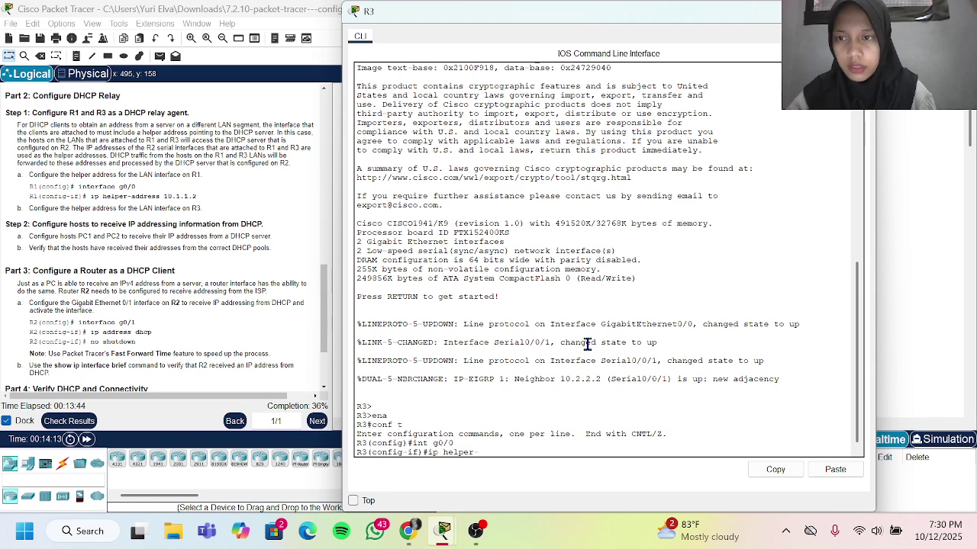
pyautogui.write('address')
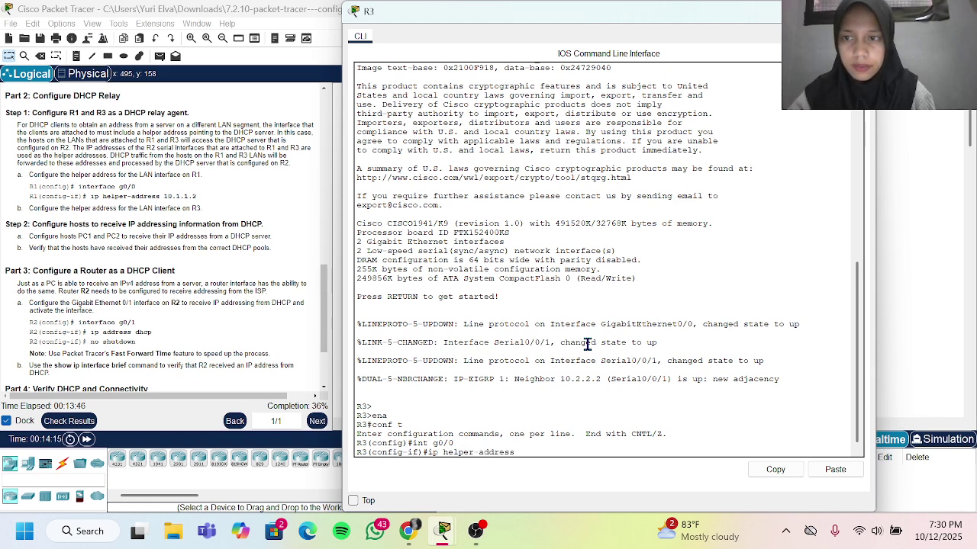
pyautogui.write(' 10.1.')
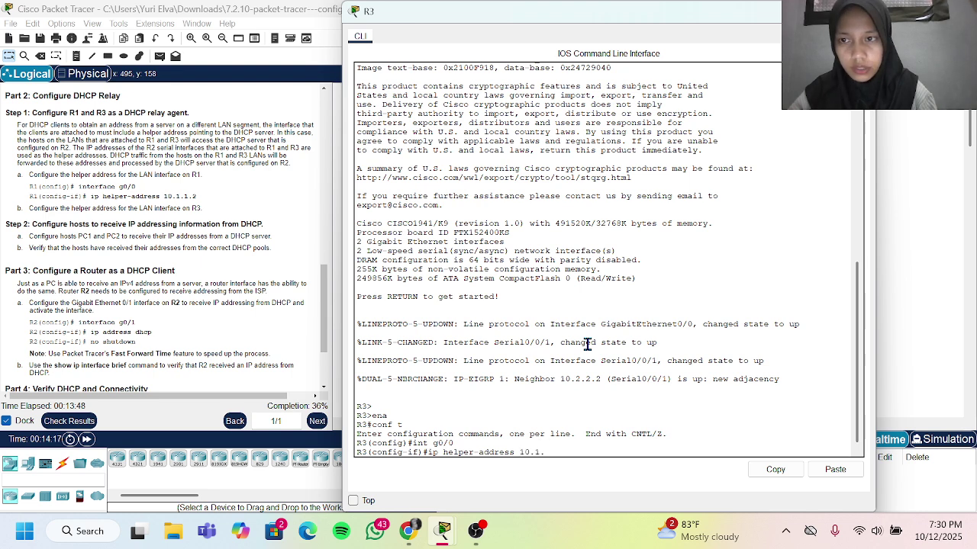
pyautogui.write('1.2')
pyautogui.press('Return')
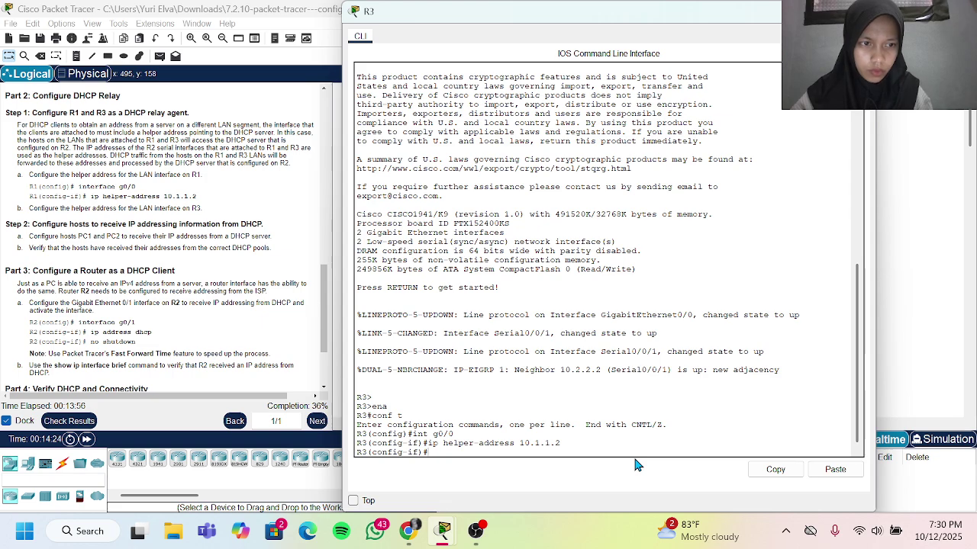
# Step: Check R2's serial addresses in the addressing table and reissue the recalled helper-address command on R3's g0/0 with 10.2.2.2
pyautogui.press('Up')
pyautogui.scroll(10, 170, 164)
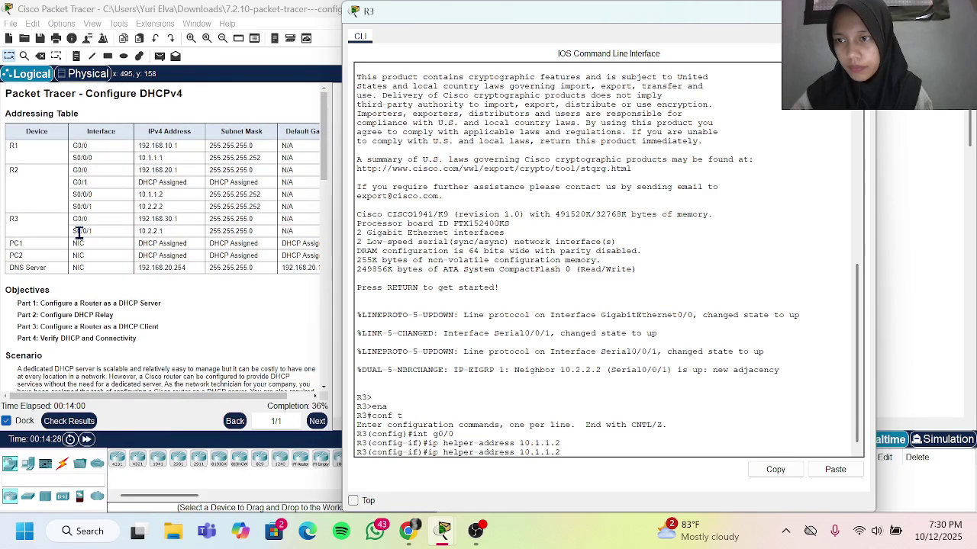
pyautogui.hscroll(2, 270, 245)
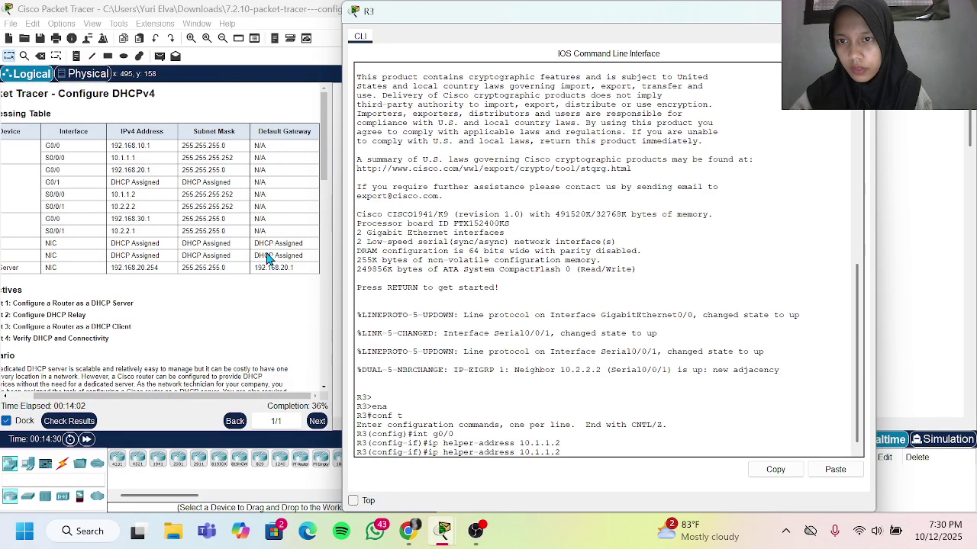
pyautogui.hscroll(-2, 267, 259)
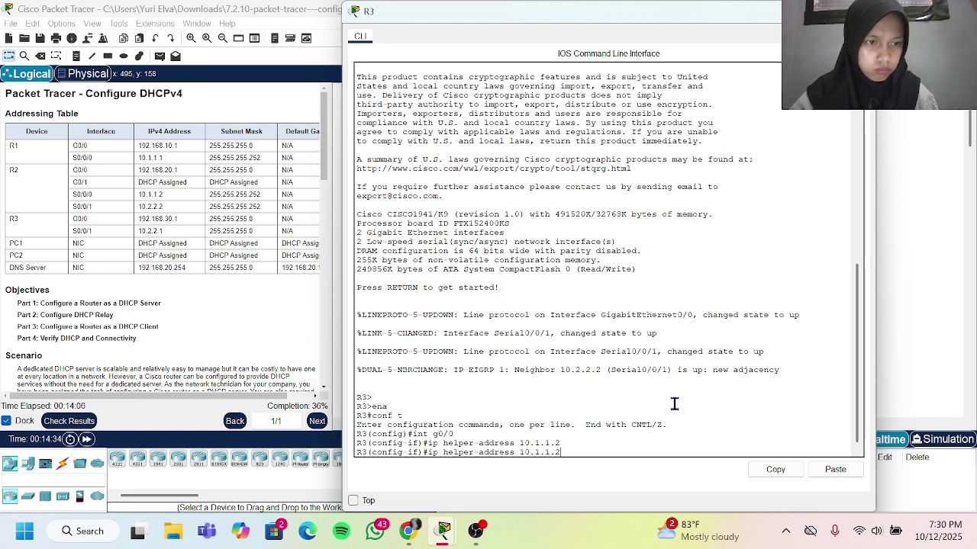
pyautogui.press('BackSpace')
pyautogui.press('BackSpace')
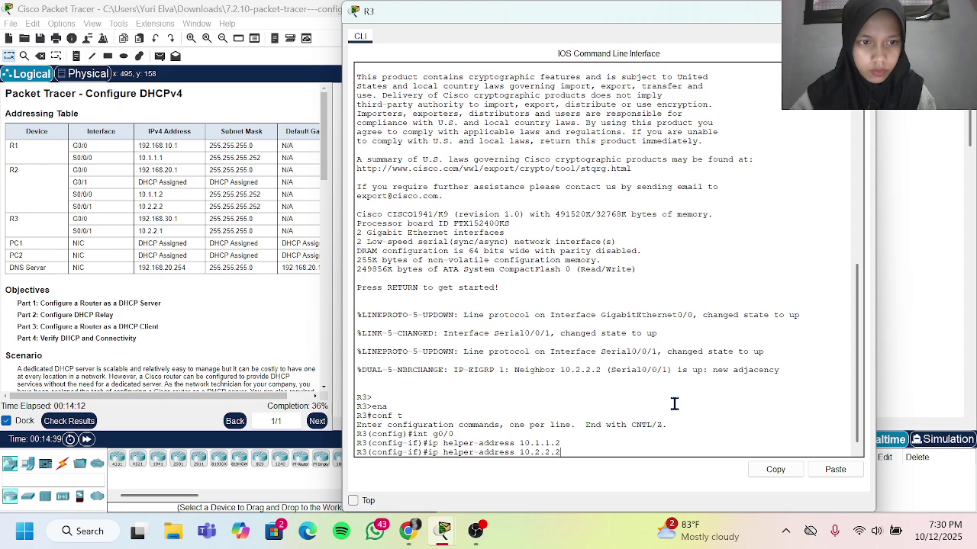
pyautogui.press('Return')
# Step: Review the instructions for host addressing and the DHCP client, then switch from R3's window to PC1's IP Configuration
pyautogui.scroll(-10, 153, 282)
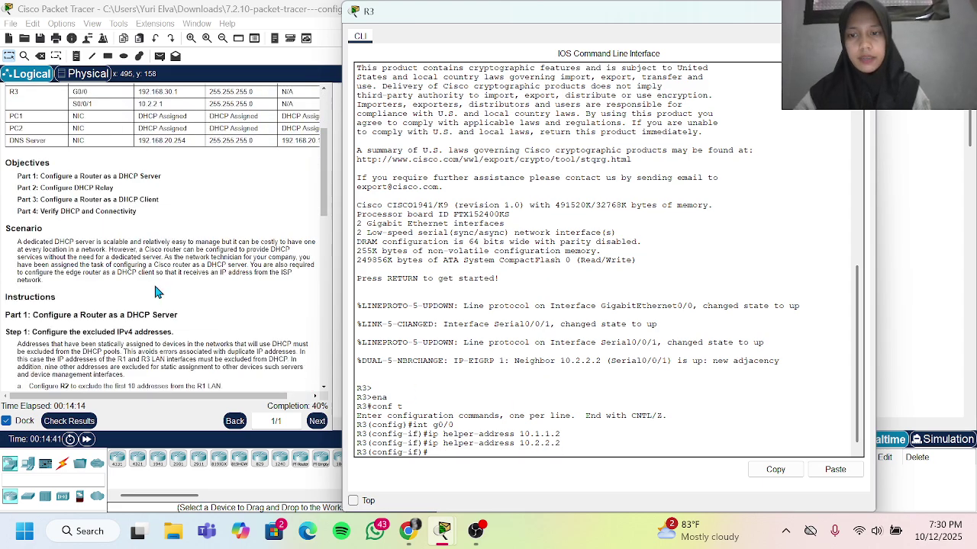
pyautogui.scroll(-5, 155, 290)
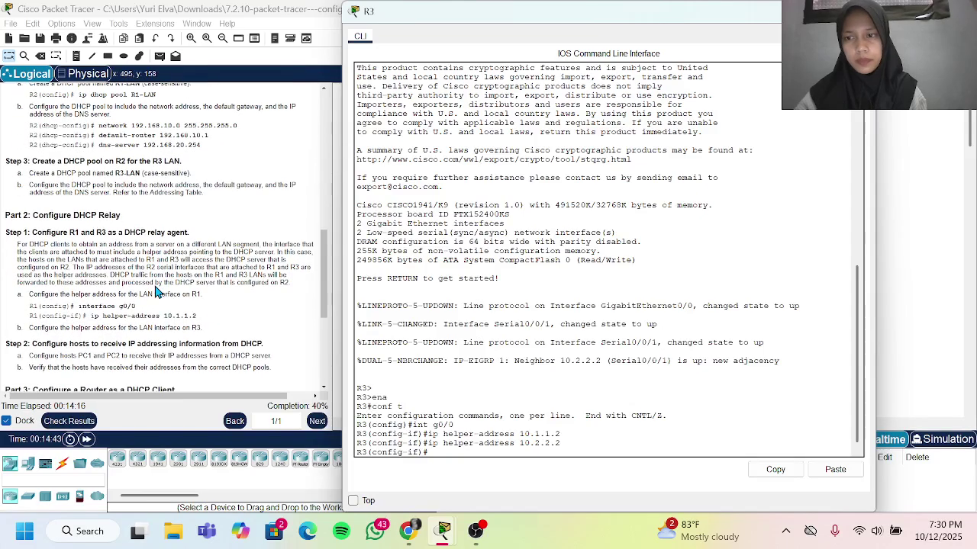
pyautogui.scroll(-1, 155, 290)
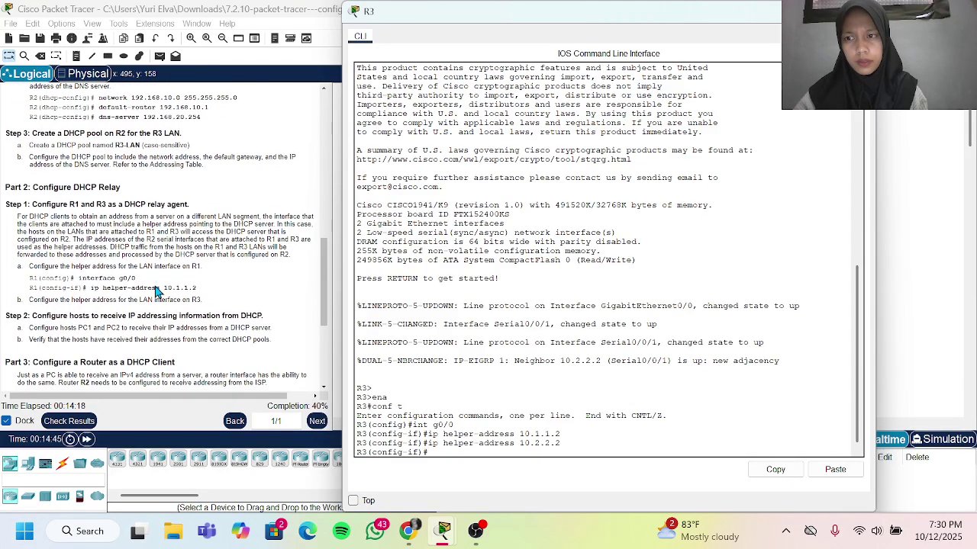
pyautogui.scroll(-5, 155, 290)
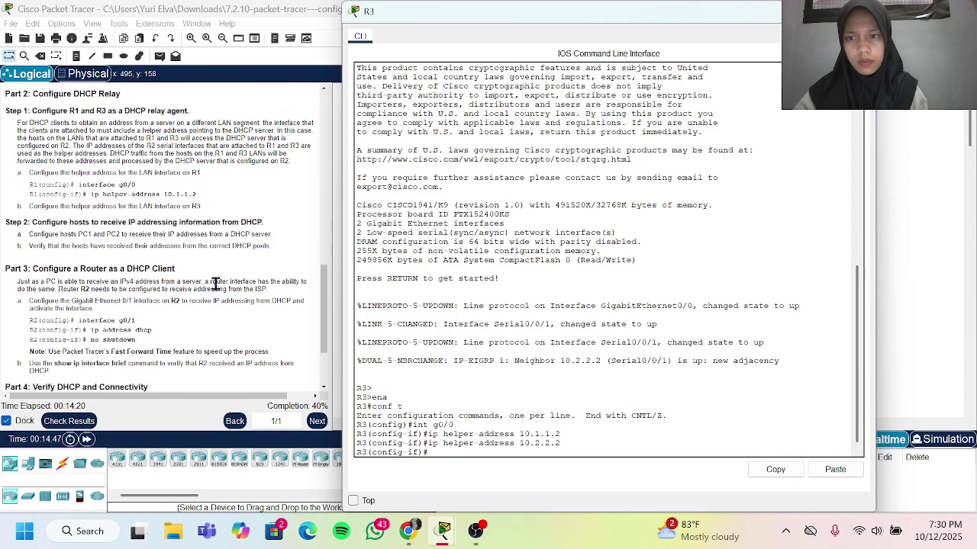
pyautogui.scroll(-2, 276, 279)
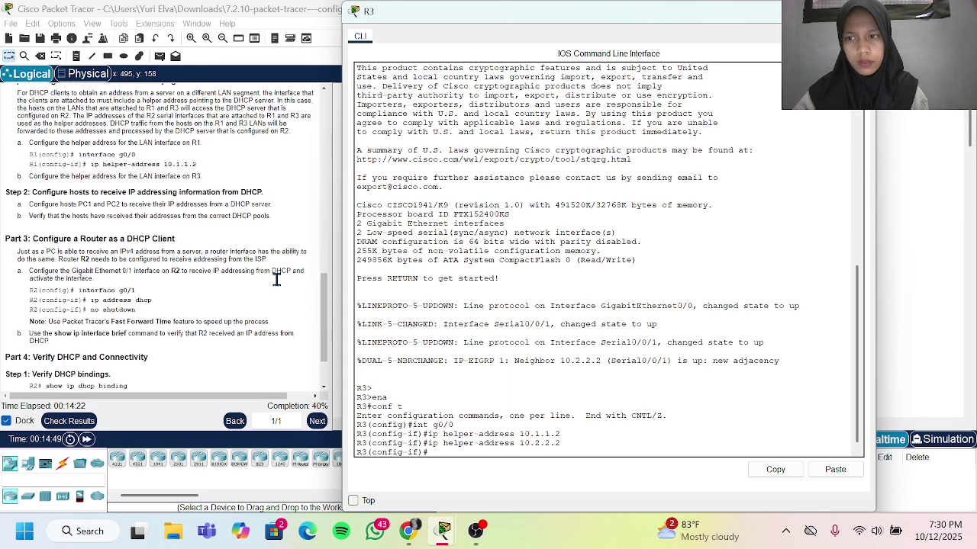
pyautogui.scroll(-1, 276, 279)
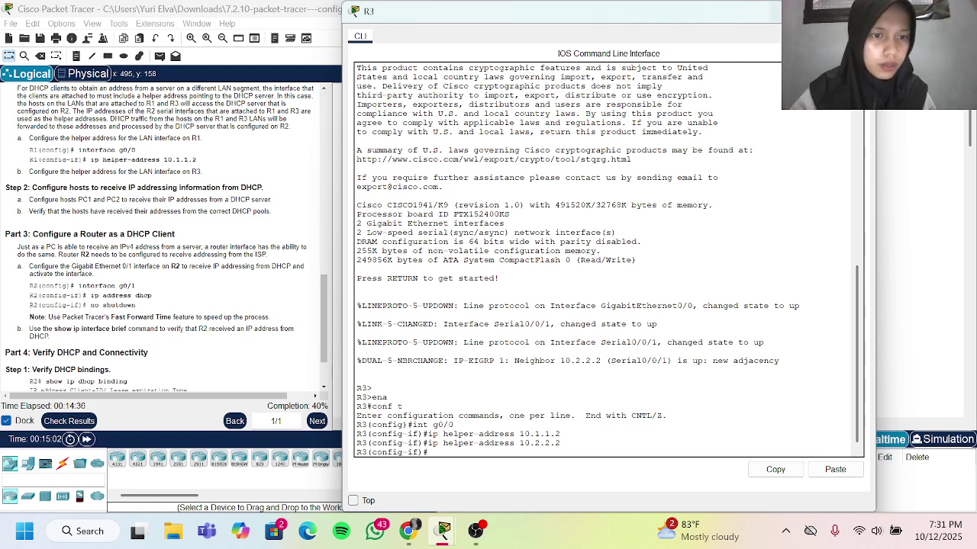
pyautogui.click(881, 11)
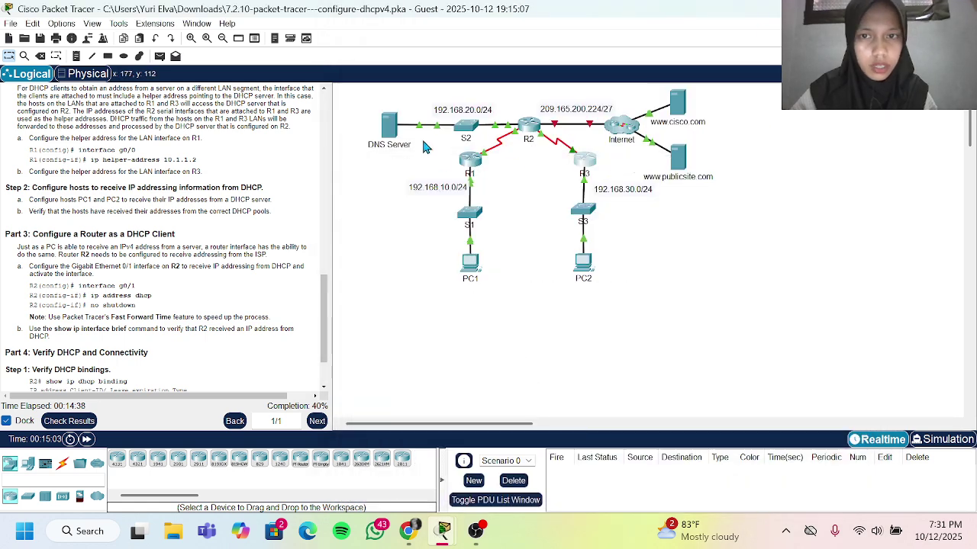
pyautogui.click(469, 268)
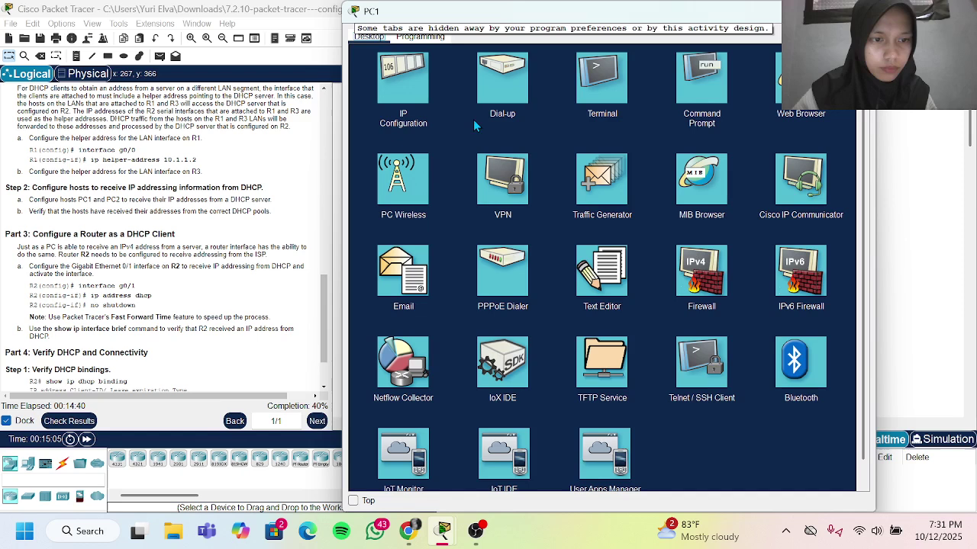
pyautogui.click(402, 81)
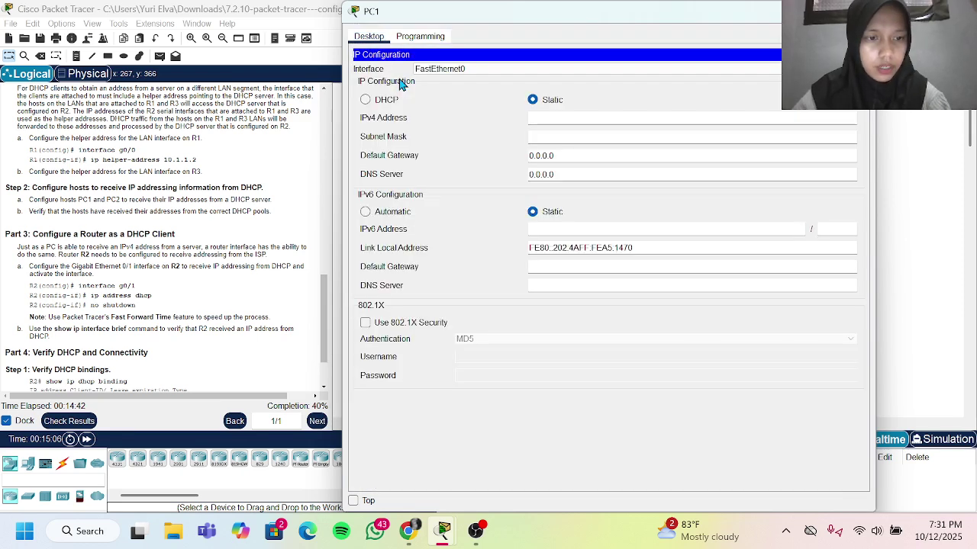
# Step: Enter 192.168.10.11 as PC1's static IPv4 address, consulting the addressing table and the DHCP bindings in the instructions
pyautogui.click(558, 119)
pyautogui.write('192.168')
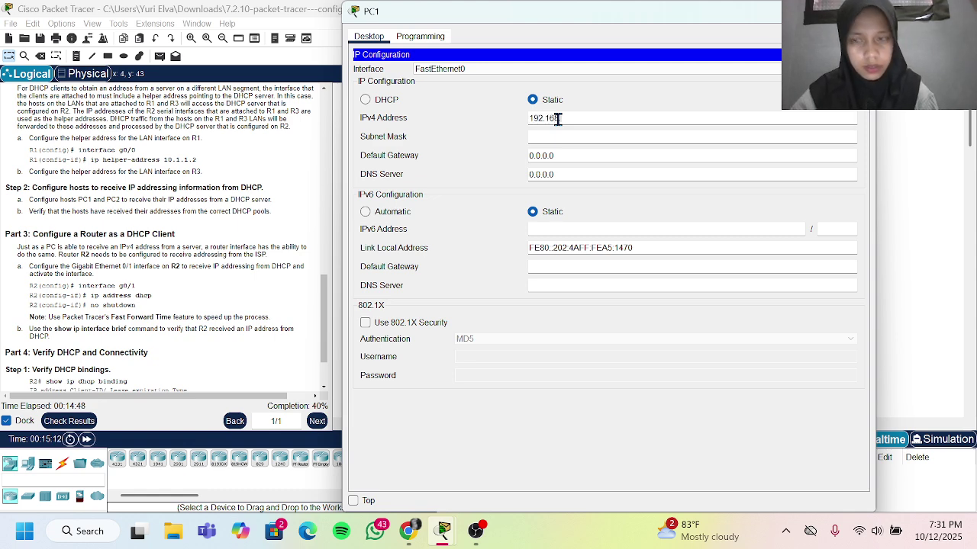
pyautogui.write('.')
pyautogui.scroll(5, 251, 163)
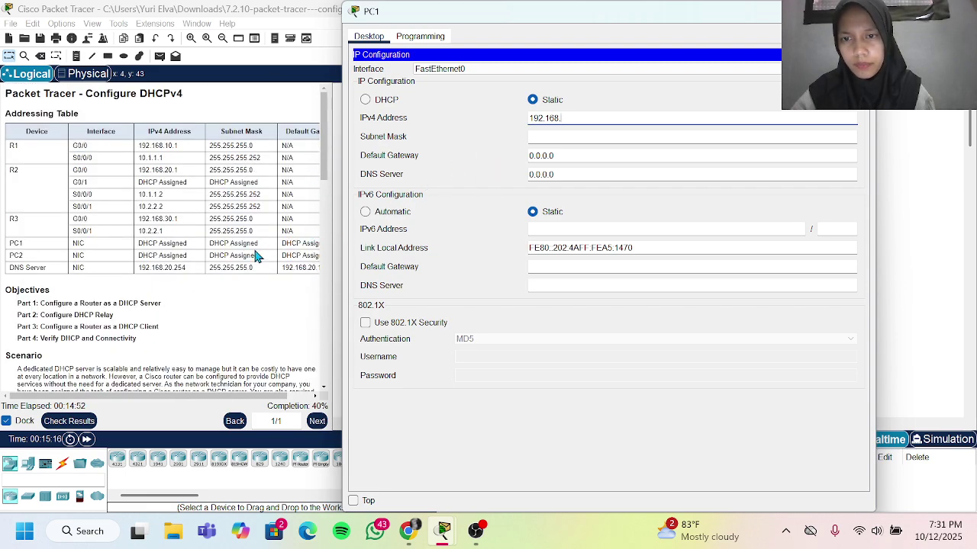
pyautogui.scroll(-7, 239, 252)
pyautogui.scroll(-10, 240, 255)
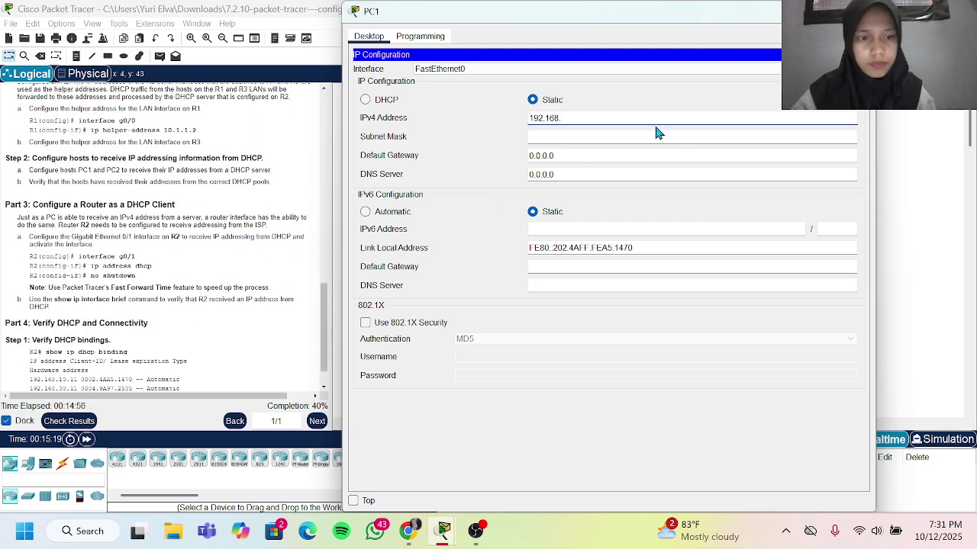
pyautogui.write('10')
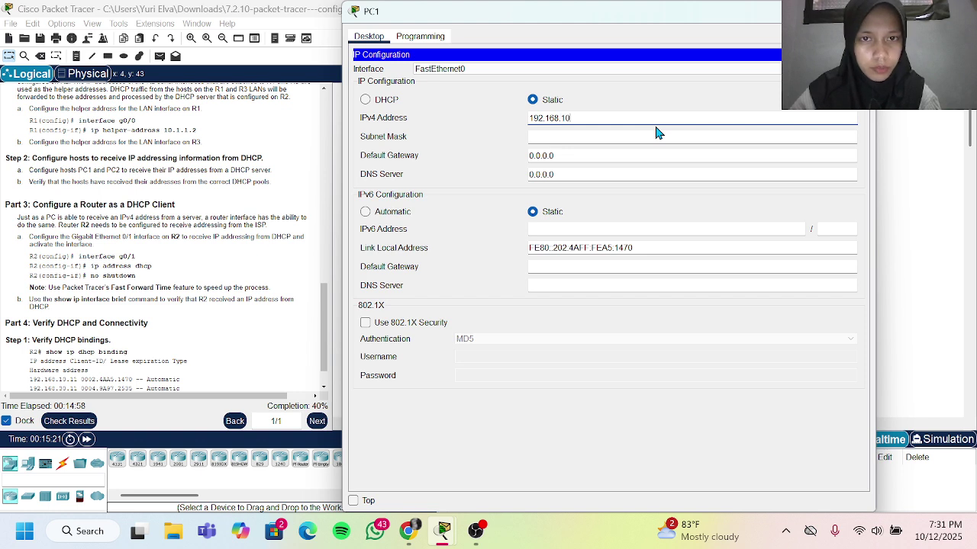
pyautogui.write('.11')
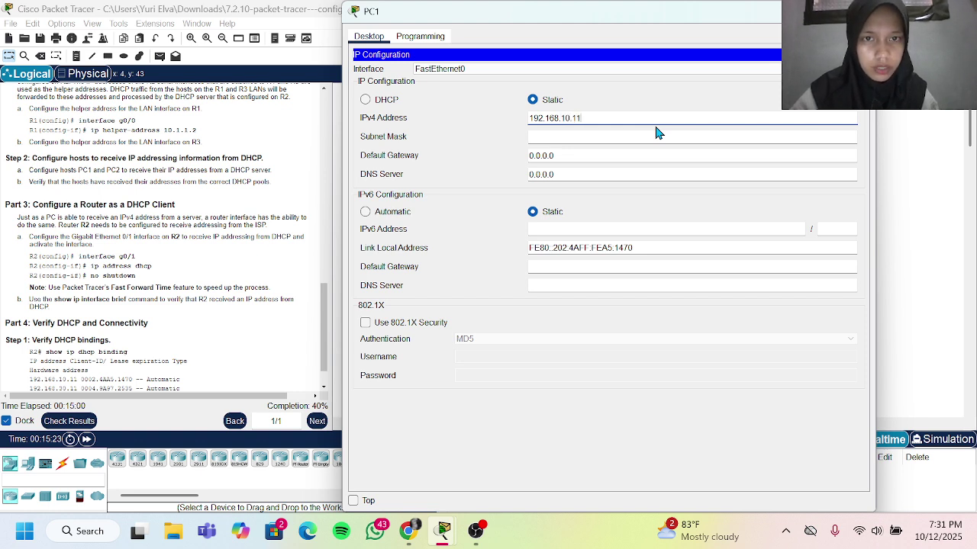
# Step: Fill in PC1's subnet mask 255.255.255.0, set its default gateway to 192.168.10.1, and close its window
pyautogui.click(629, 140)
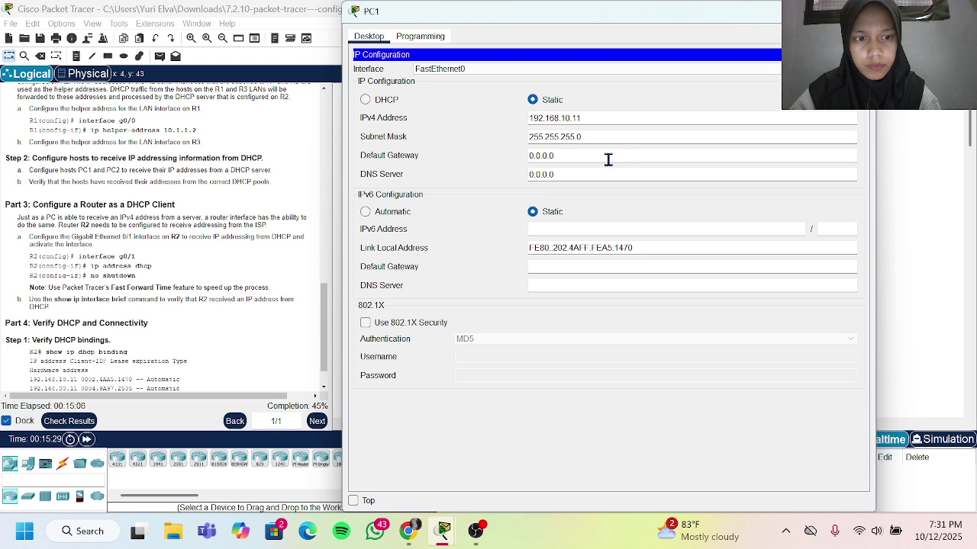
pyautogui.press('BackSpace')
pyautogui.press('BackSpace')
pyautogui.press('BackSpace')
pyautogui.press('BackSpace')
pyautogui.press('BackSpace')
pyautogui.press('BackSpace')
pyautogui.write('192.1')
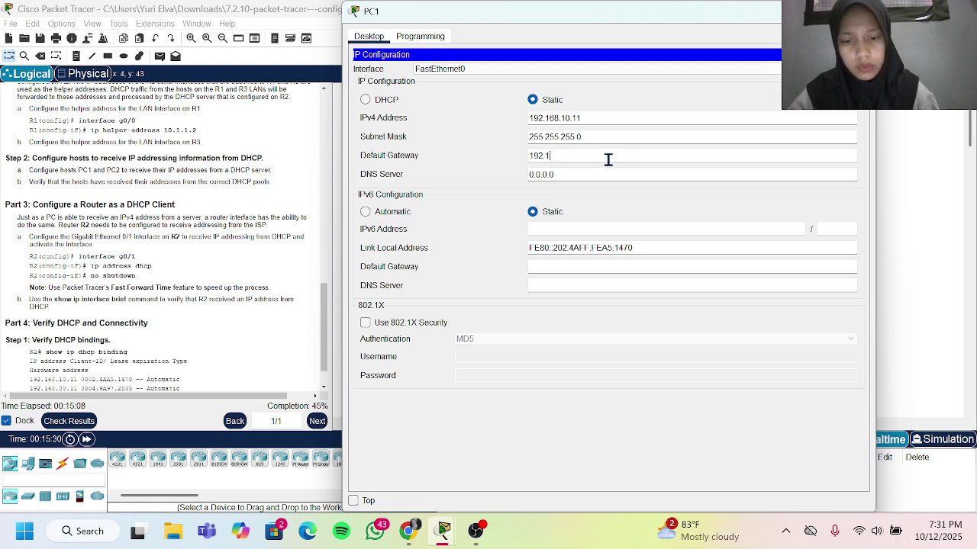
pyautogui.write('68.10.1')
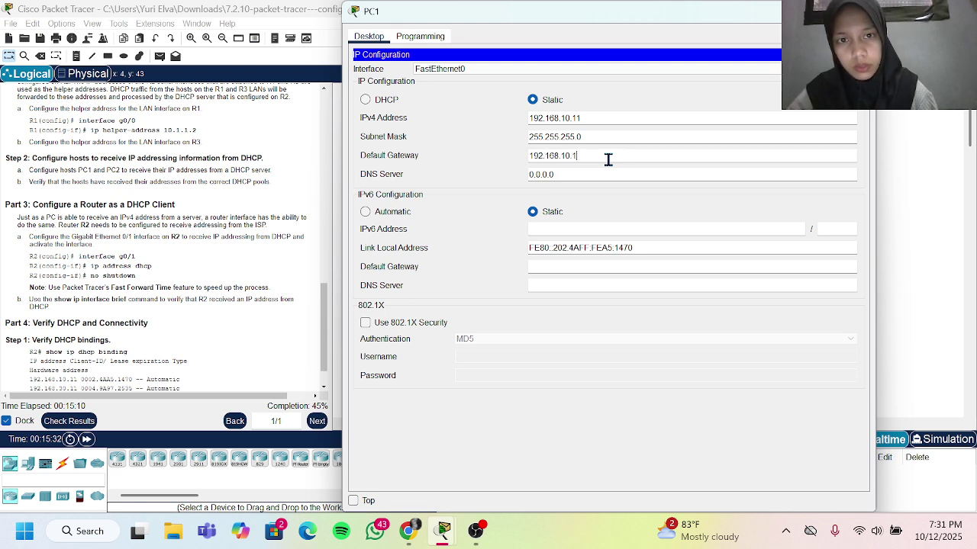
pyautogui.click(859, 12)
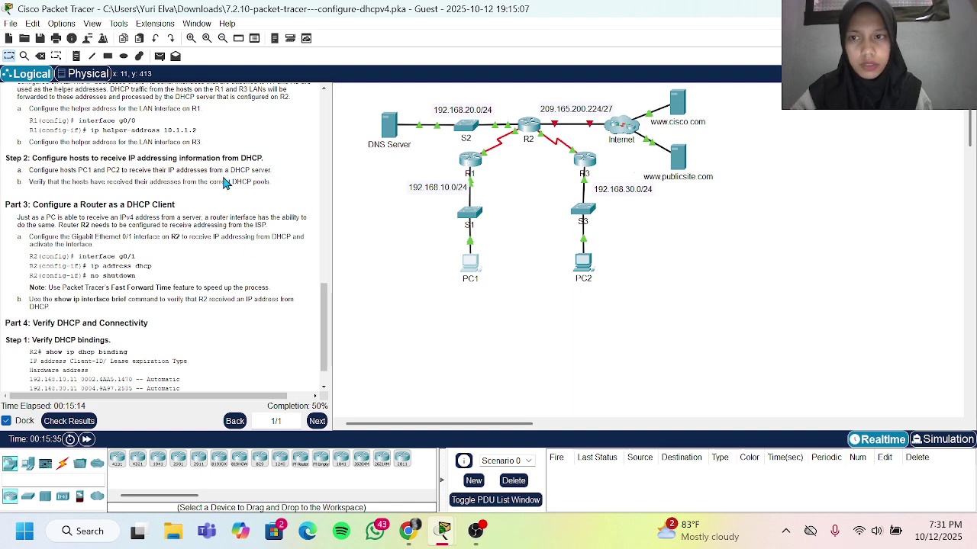
# Step: In PC2's IP Configuration, enter the static IPv4 address 192.168.30.11 with subnet mask 255.255.255.0
pyautogui.click(583, 263)
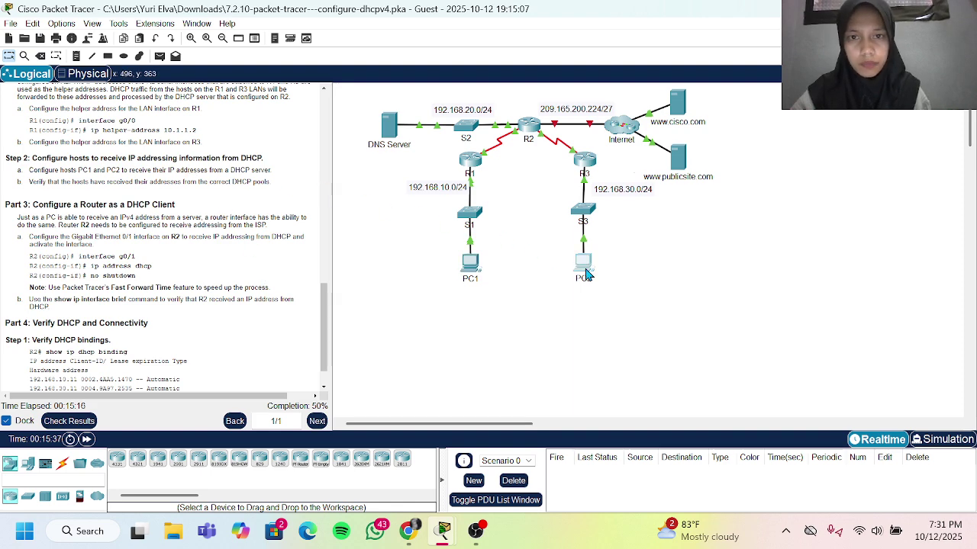
pyautogui.click(418, 85)
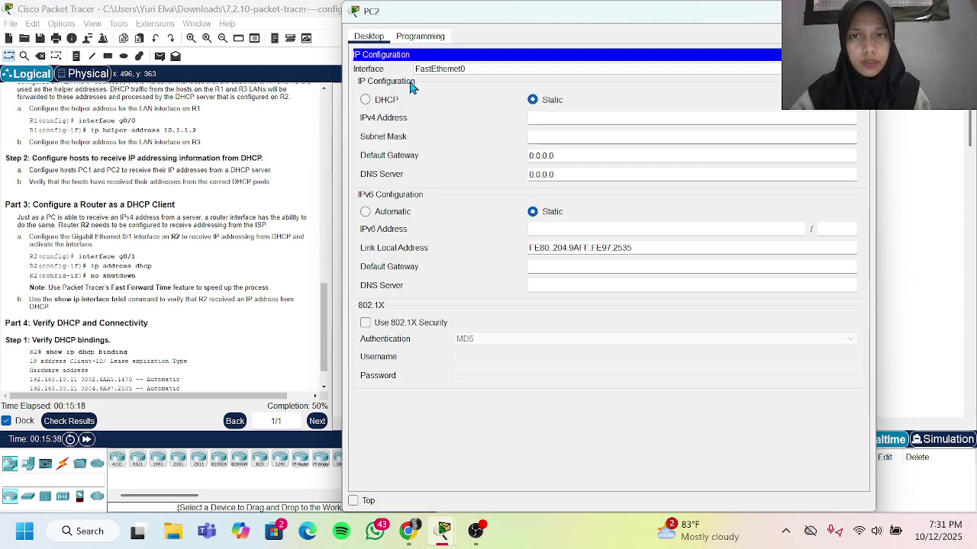
pyautogui.click(557, 120)
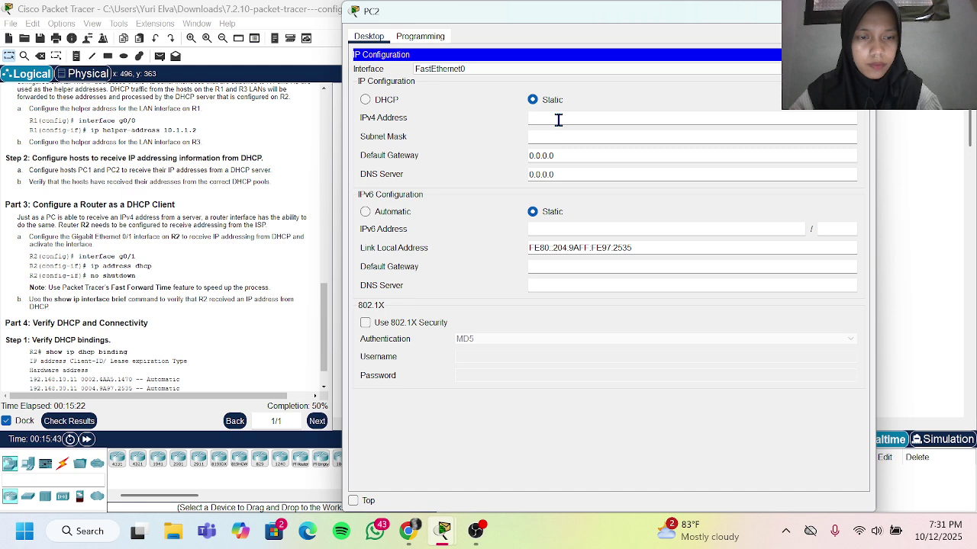
pyautogui.write('192.168')
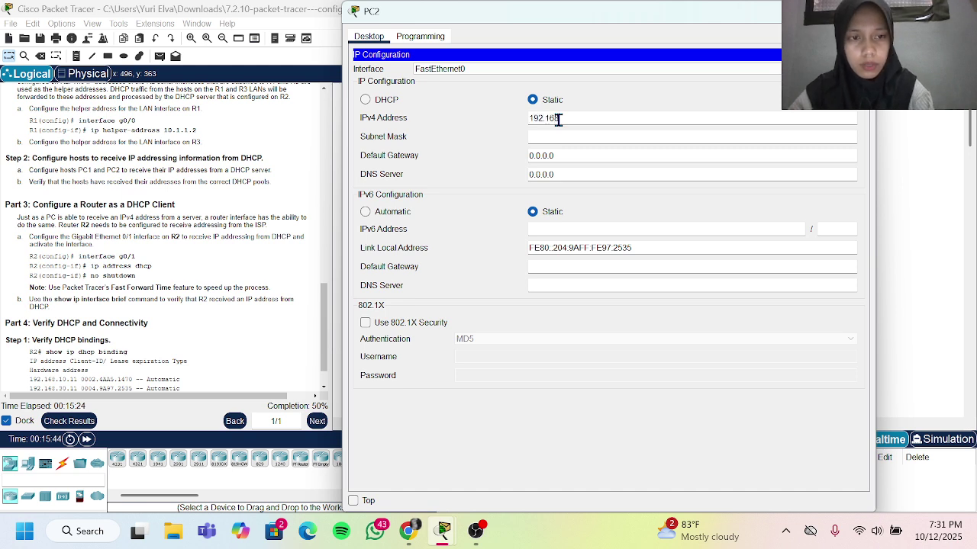
pyautogui.write('.30')
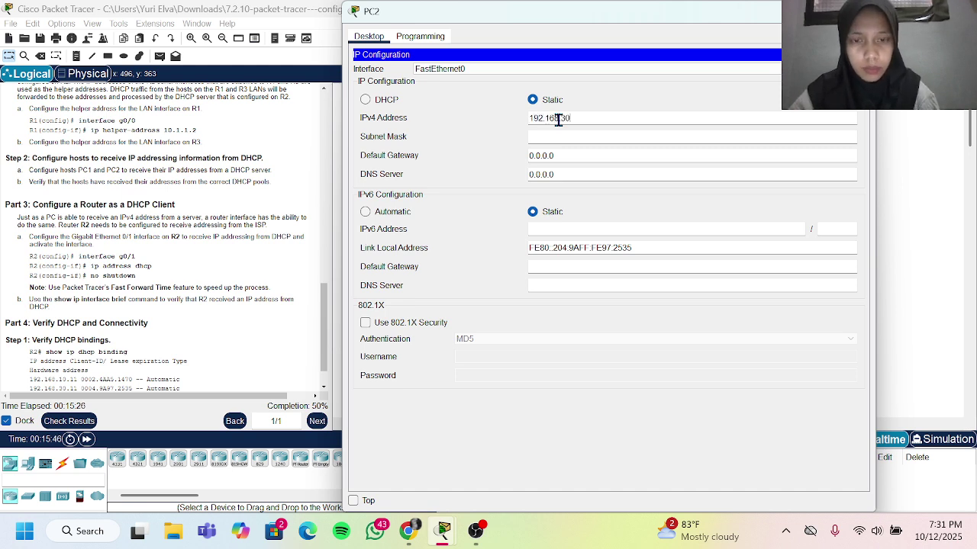
pyautogui.write('.11')
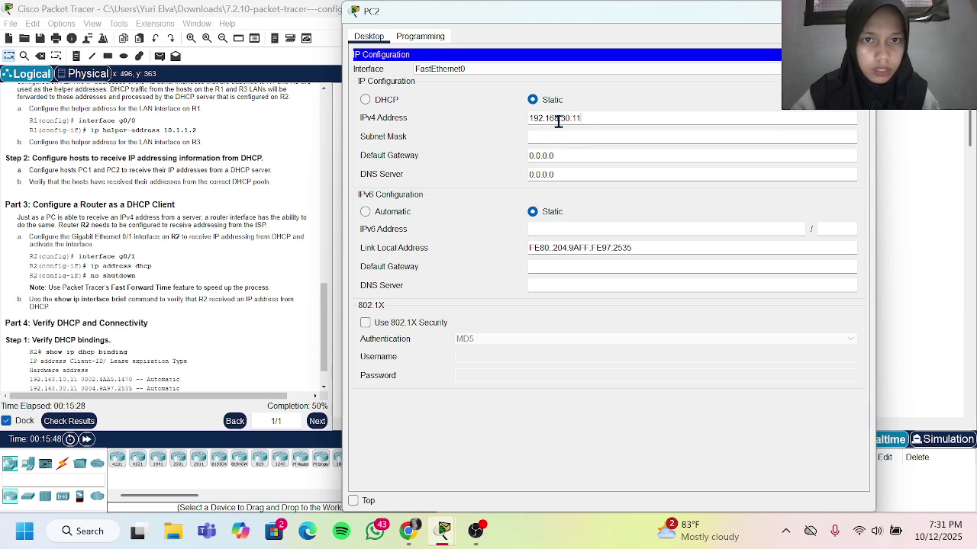
pyautogui.click(552, 135)
# Step: Set PC2's default gateway to 192.168.30.1 and close its window
pyautogui.moveTo(576, 157); pyautogui.dragTo(532, 158)
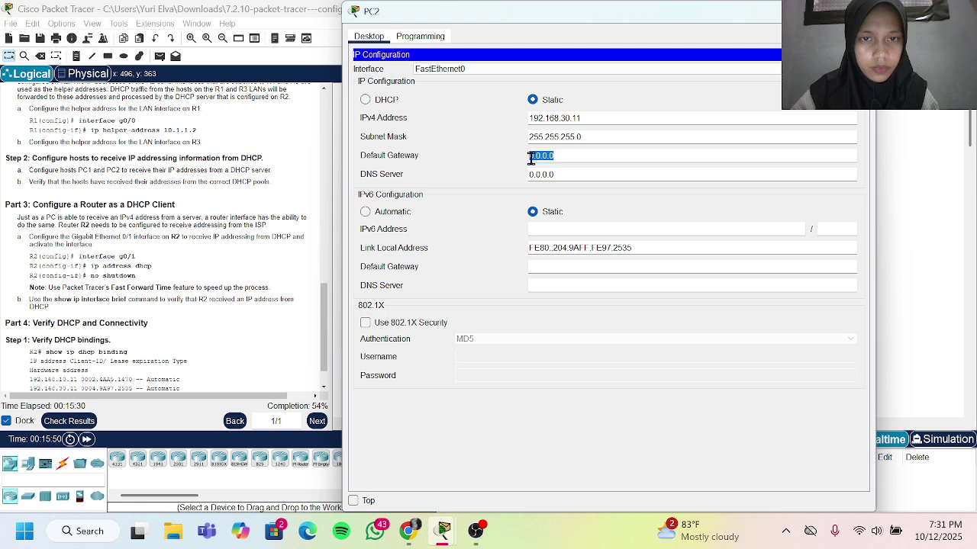
pyautogui.press('BackSpace')
pyautogui.write('192.168')
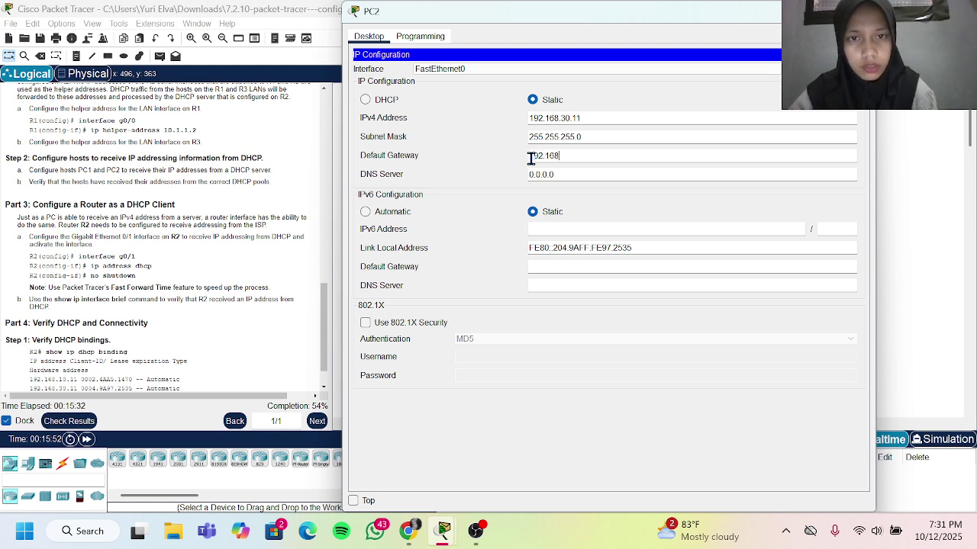
pyautogui.write('.')
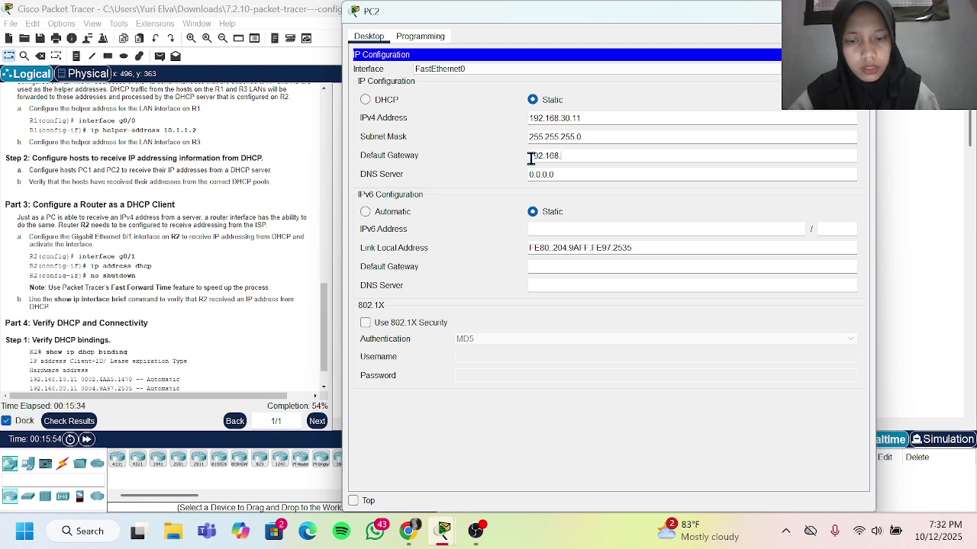
pyautogui.write('30.1')
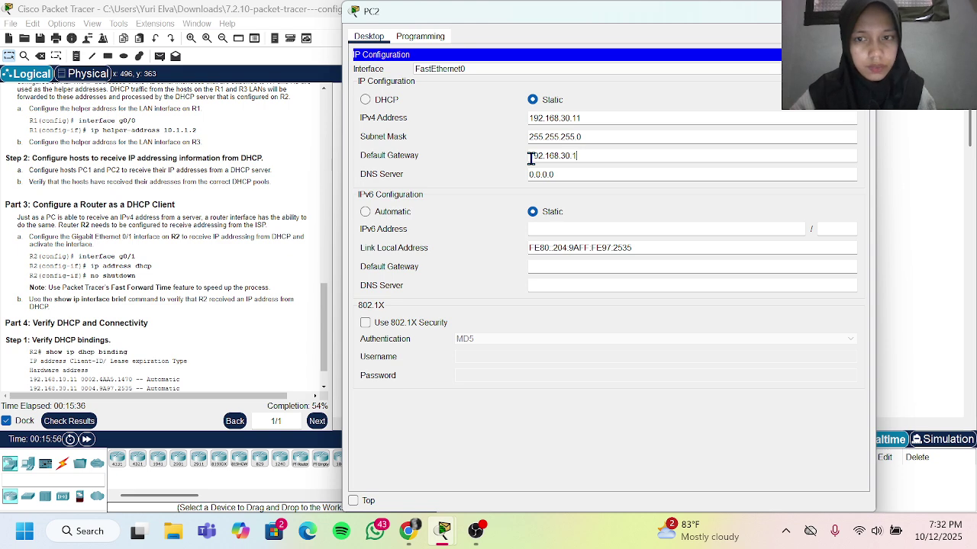
pyautogui.click(858, 11)
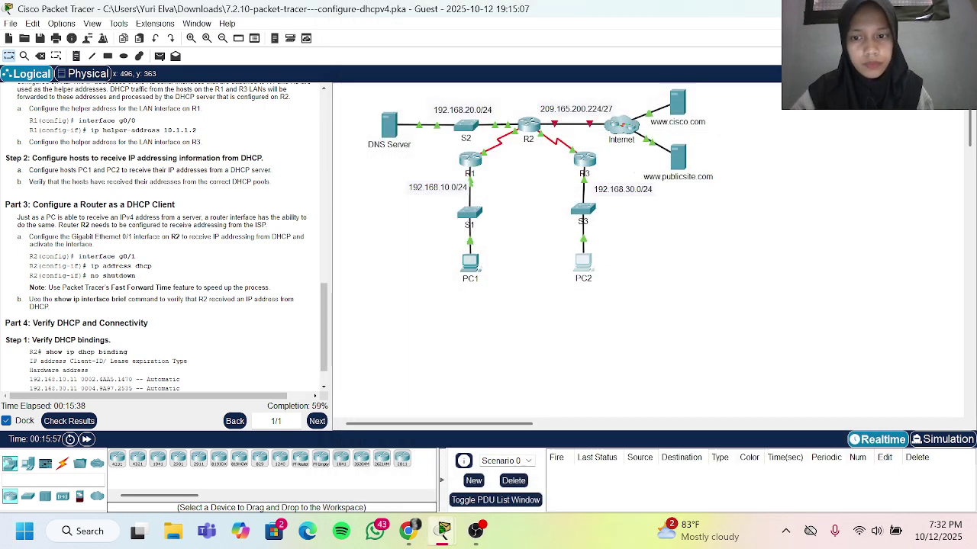
# Step: Following Part 3 of the instructions, configure R2's g0/1 interface as a DHCP client with ip add dhcp
pyautogui.scroll(-1, 196, 287)
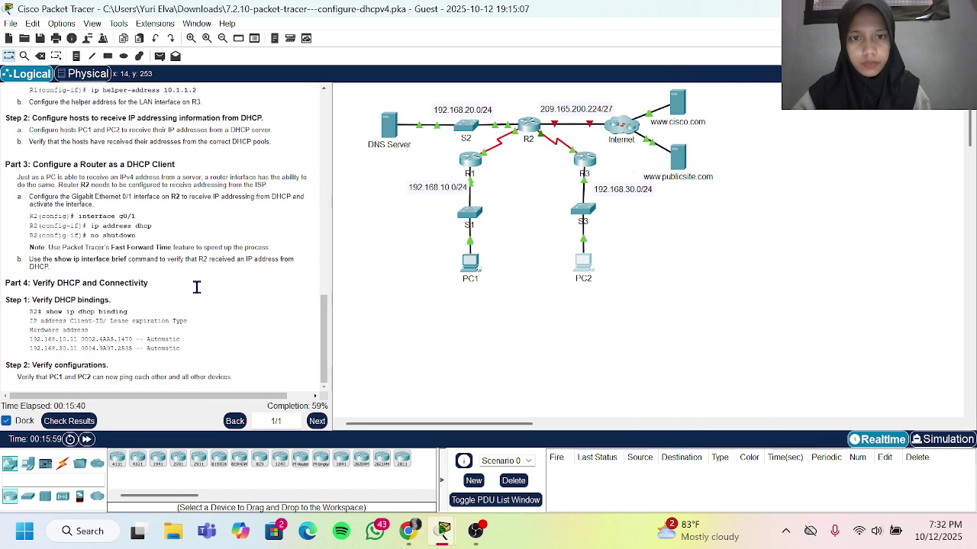
pyautogui.scroll(1, 196, 287)
pyautogui.scroll(-1, 196, 287)
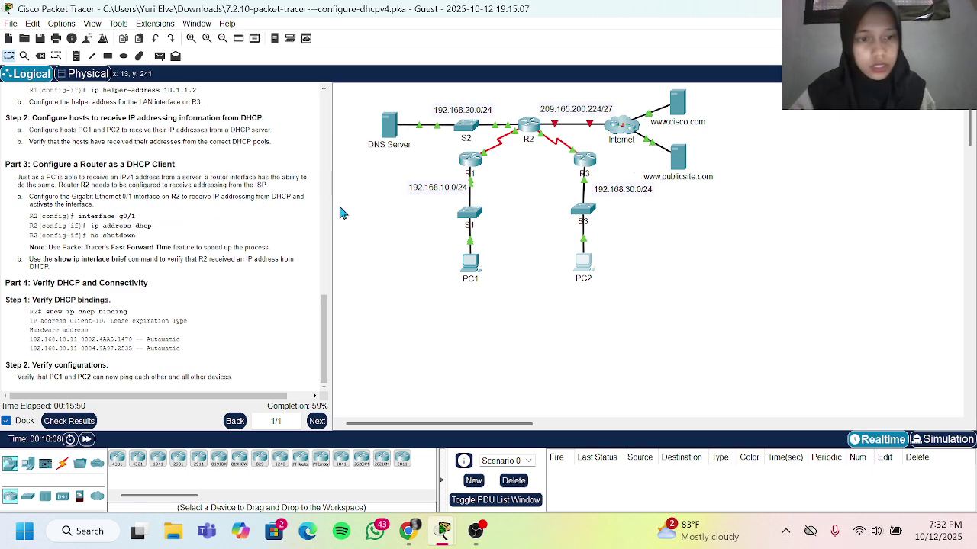
pyautogui.click(529, 125)
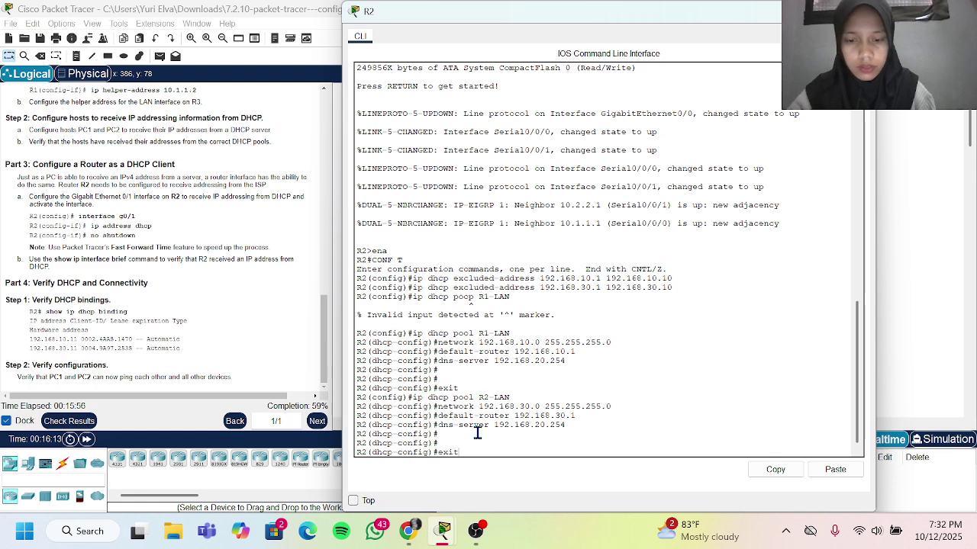
pyautogui.write('in')
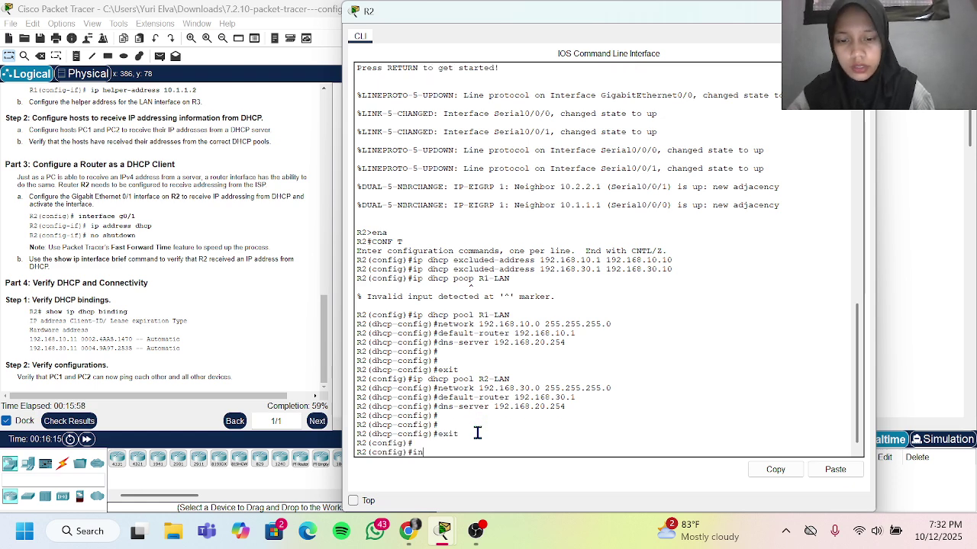
pyautogui.write('t g')
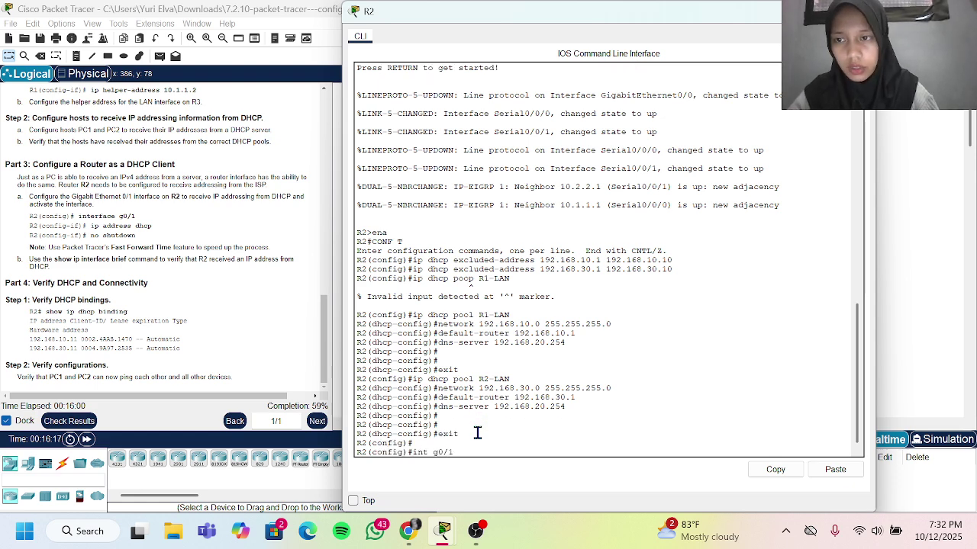
pyautogui.write('0/1')
pyautogui.press('Return')
pyautogui.write('ig-if)#i')
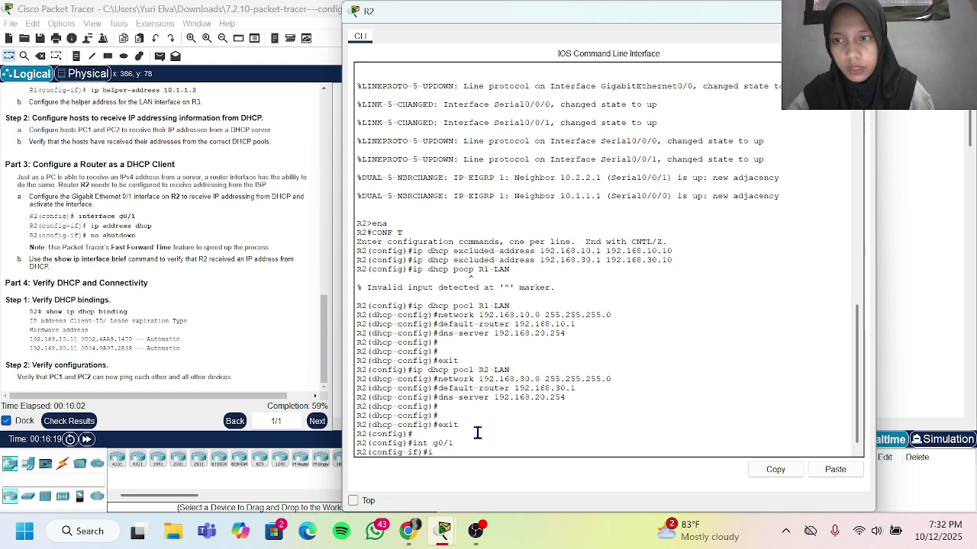
pyautogui.write('p add d')
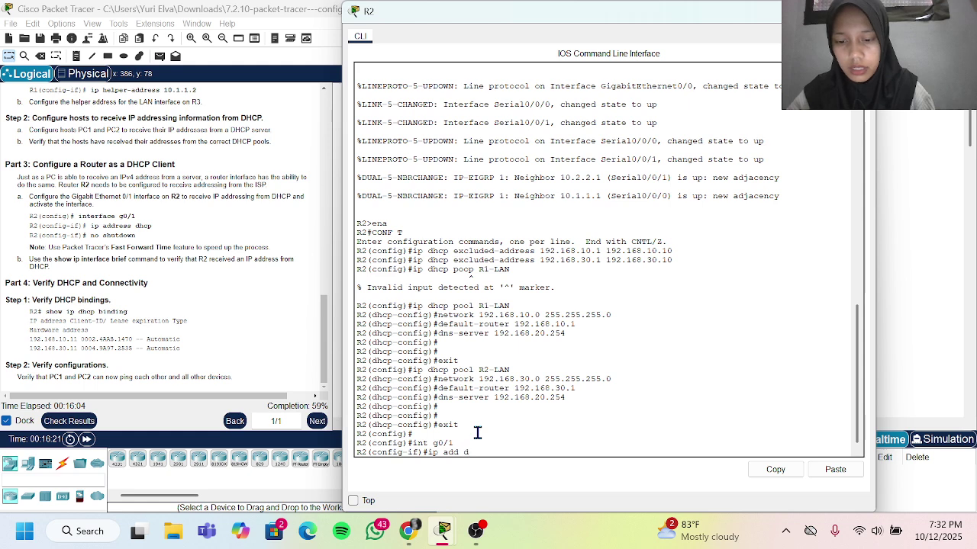
pyautogui.write('hcp')
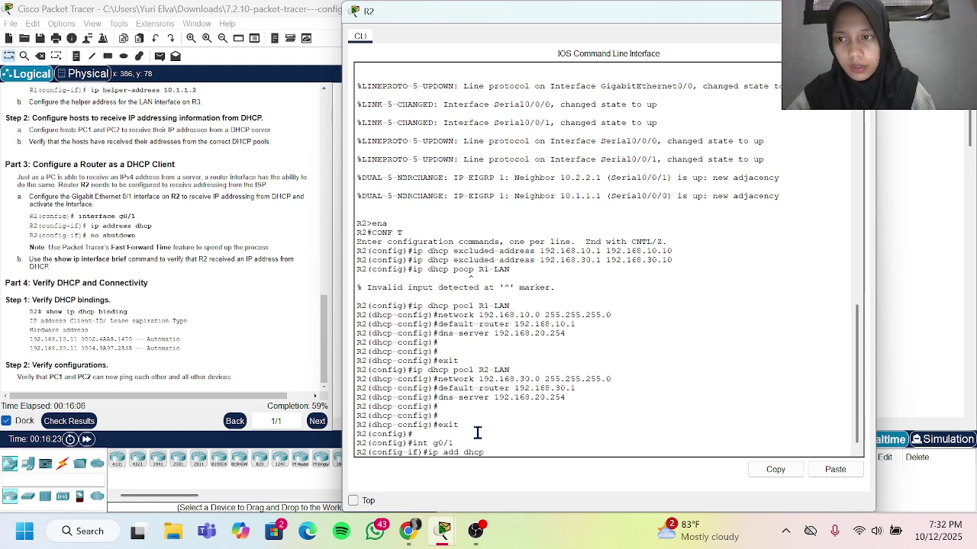
pyautogui.press('Return')
# Step: Activate R2's g0/1 interface with no sh and fast-forward the simulation time
pyautogui.write('no sh')
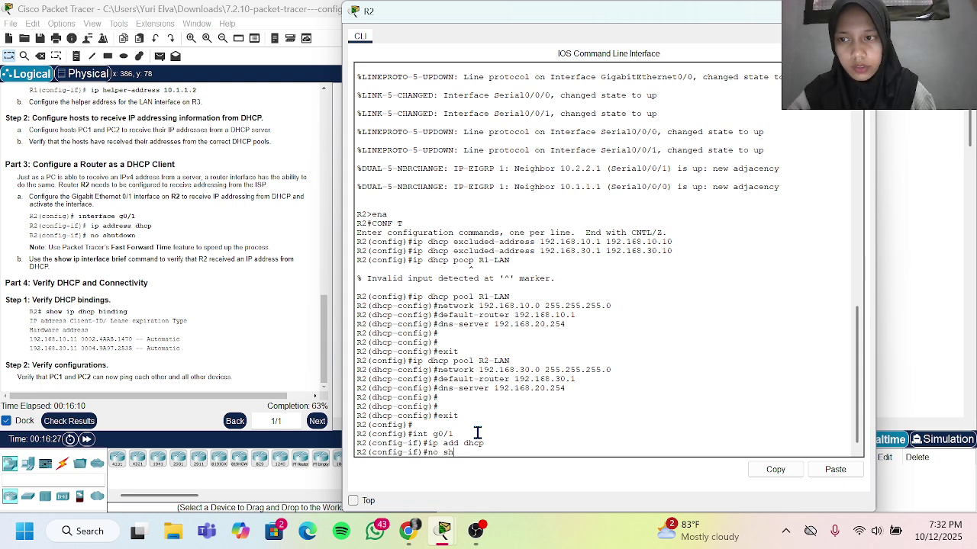
pyautogui.press('Return')
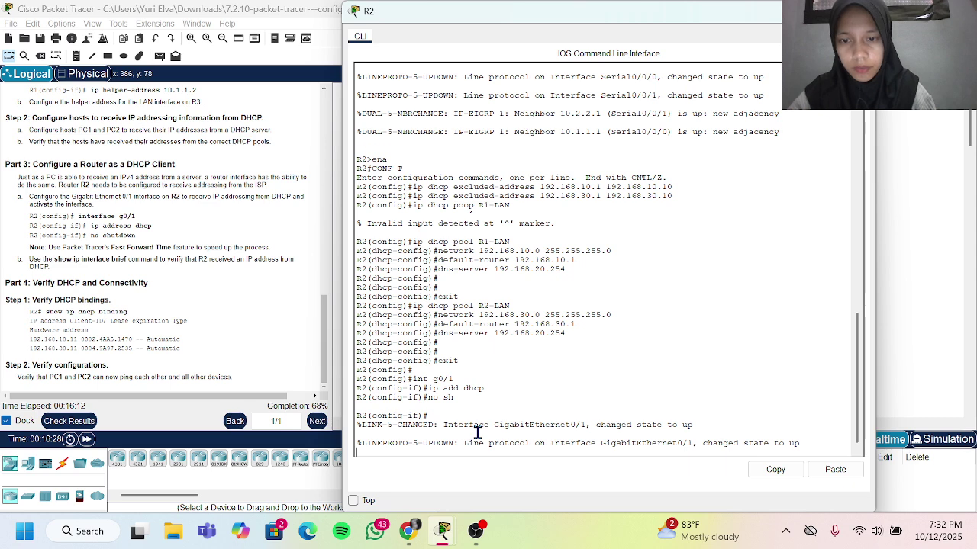
pyautogui.press('Return')
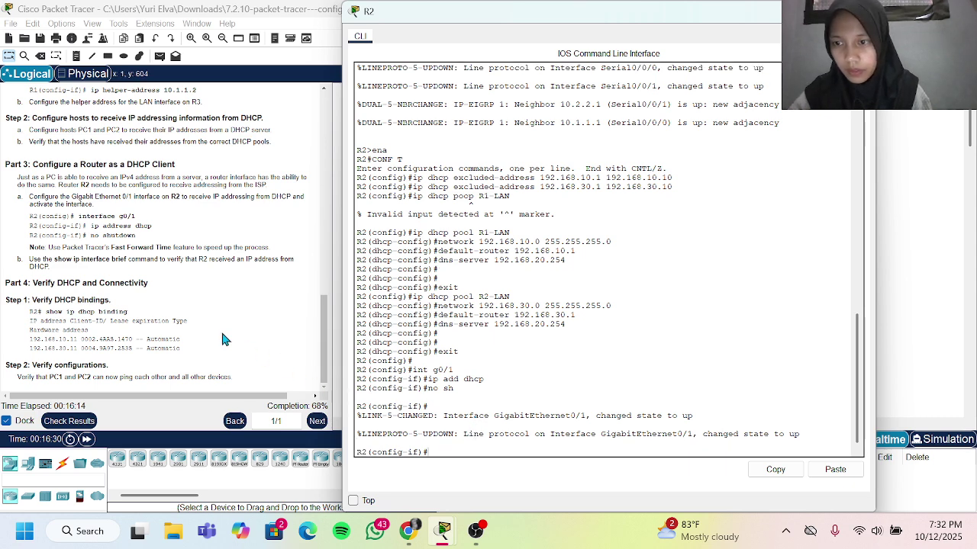
pyautogui.click(86, 439)
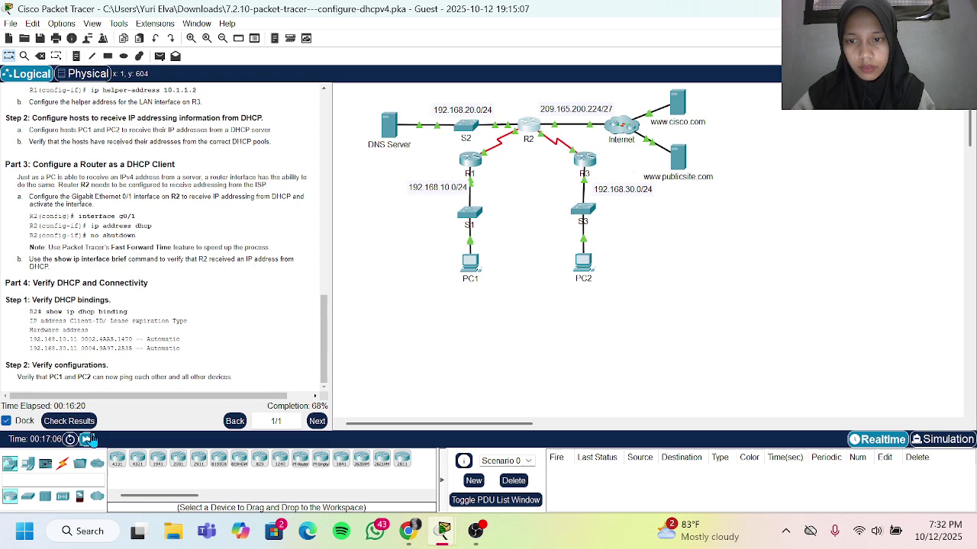
pyautogui.click(86, 439)
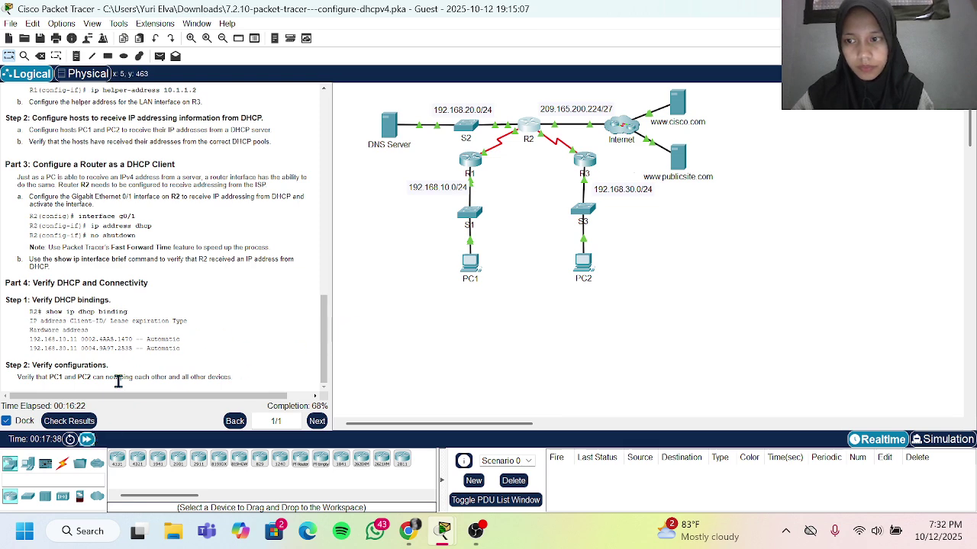
# Step: Check the activity results and examine the assessment items for PC1, PC2, R1, R2 and R3, then close the results
pyautogui.click(85, 424)
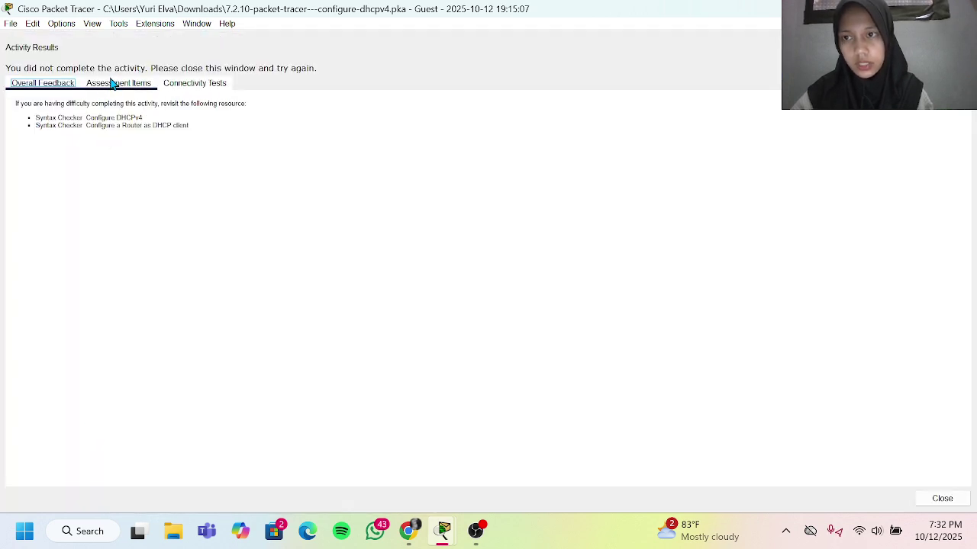
pyautogui.click(113, 82)
pyautogui.scroll(-1, 180, 254)
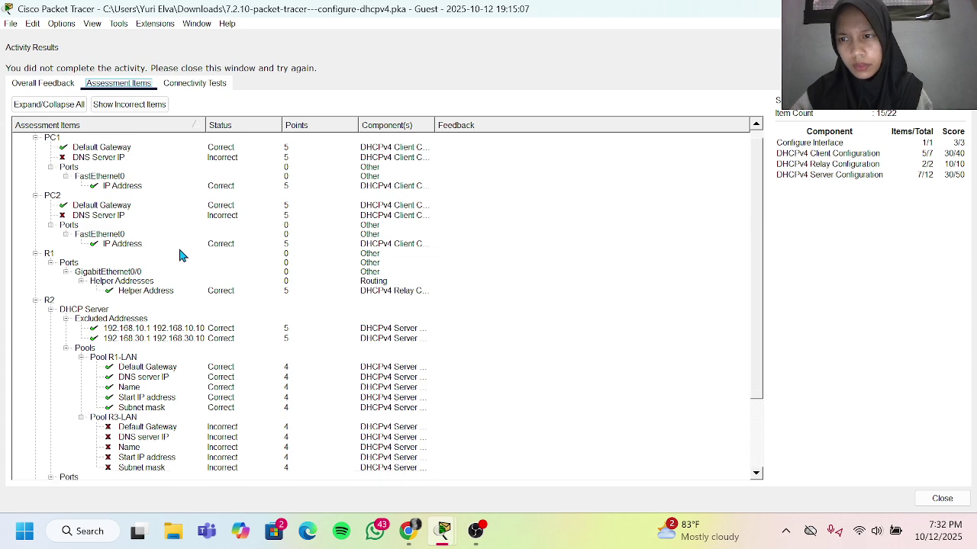
pyautogui.scroll(1, 180, 254)
pyautogui.scroll(-3, 180, 254)
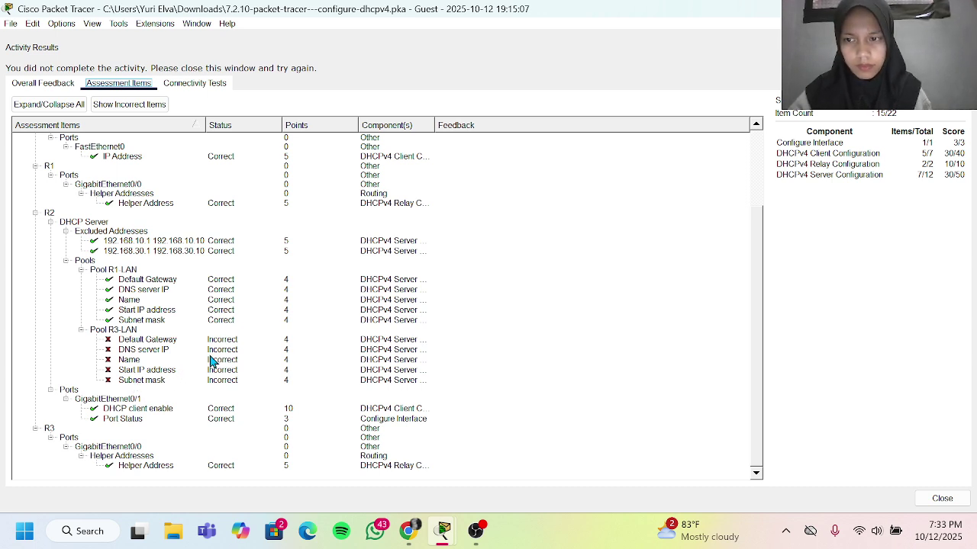
pyautogui.scroll(3, 301, 357)
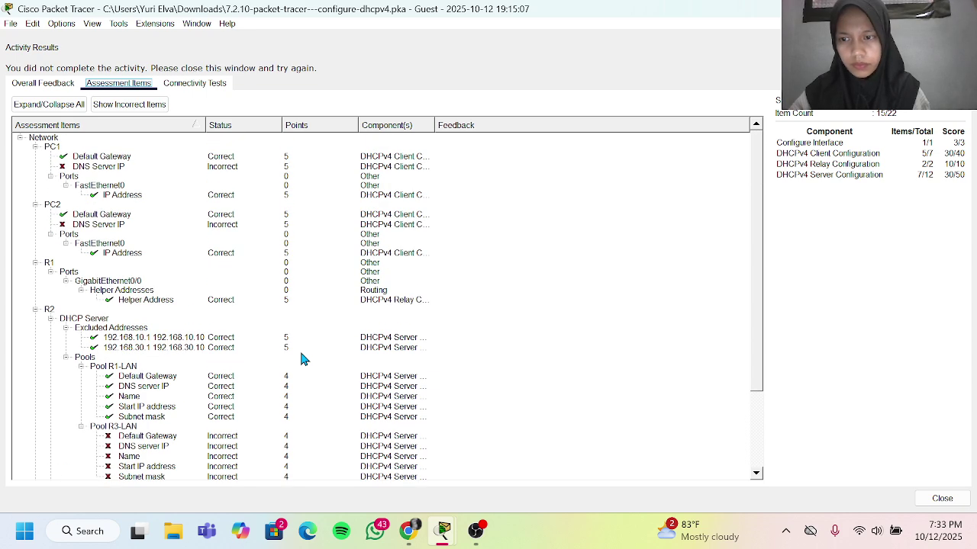
pyautogui.scroll(-3, 300, 358)
pyautogui.scroll(2, 138, 290)
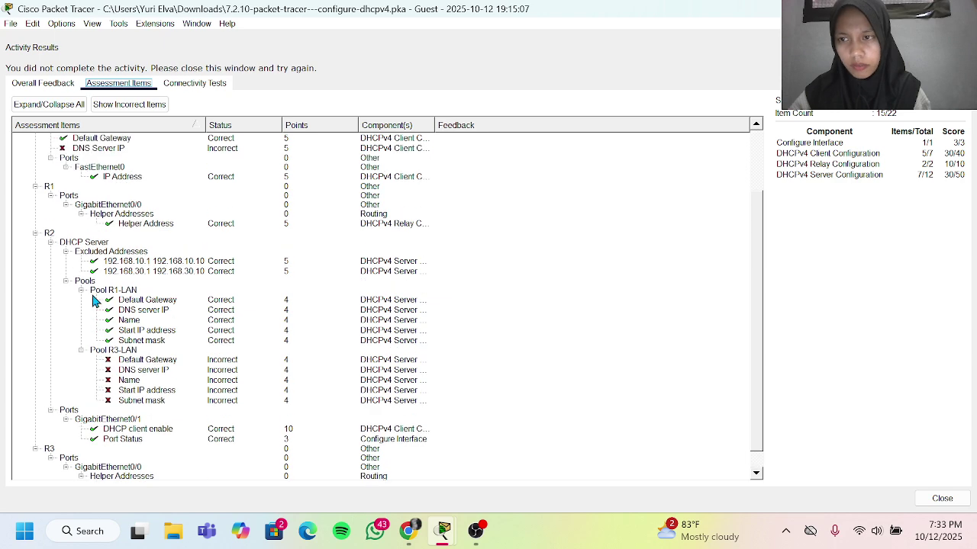
pyautogui.scroll(1, 109, 239)
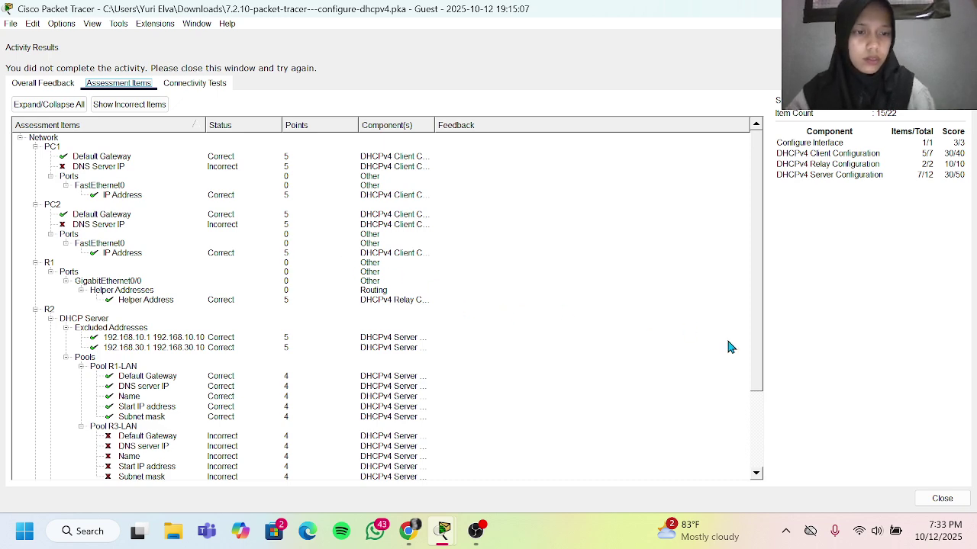
pyautogui.click(942, 498)
# Step: Set PC1's DNS server to 192.168.20.254 in its IP configuration and close its window
pyautogui.click(470, 265)
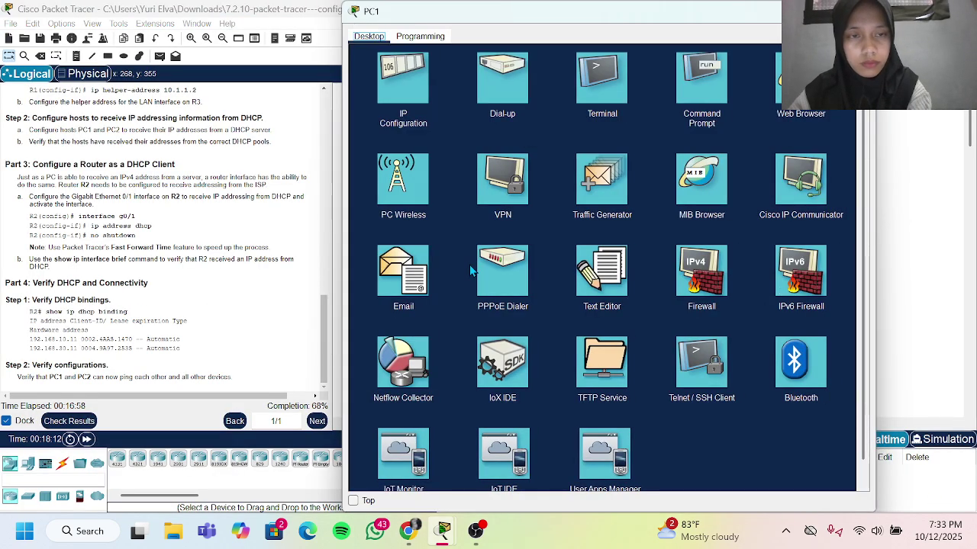
pyautogui.click(390, 79)
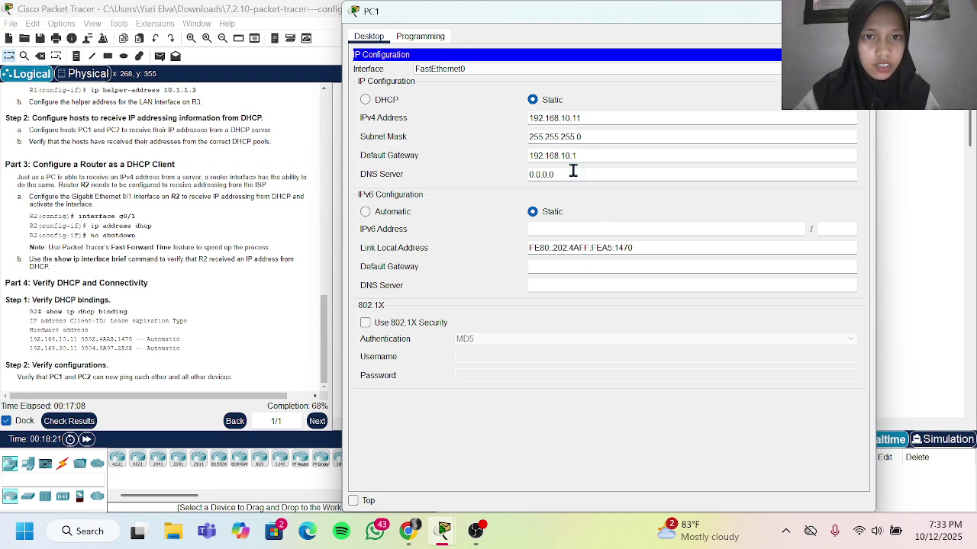
pyautogui.press('BackSpace')
pyautogui.press('BackSpace')
pyautogui.press('BackSpace')
pyautogui.press('BackSpace')
pyautogui.press('BackSpace')
pyautogui.press('BackSpace')
pyautogui.press('BackSpace')
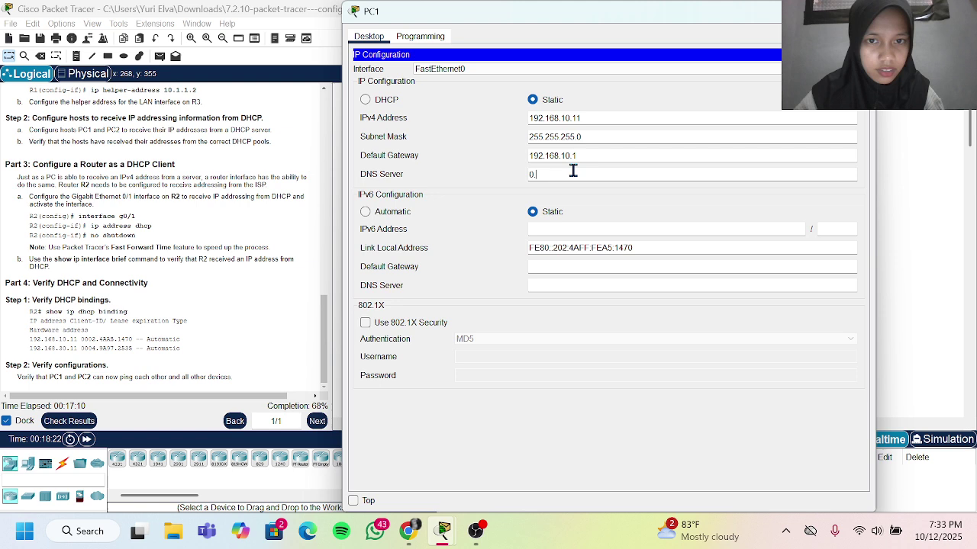
pyautogui.write('192.168')
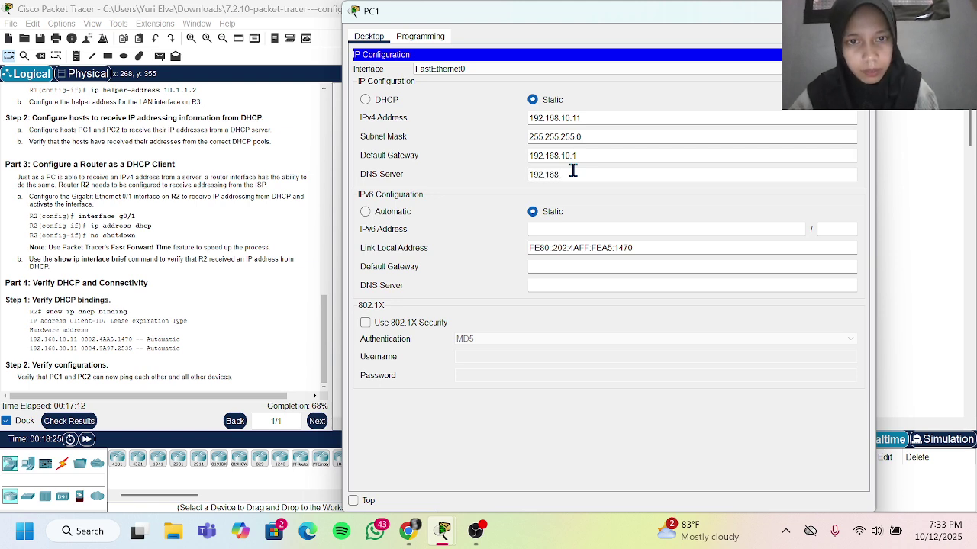
pyautogui.write('.')
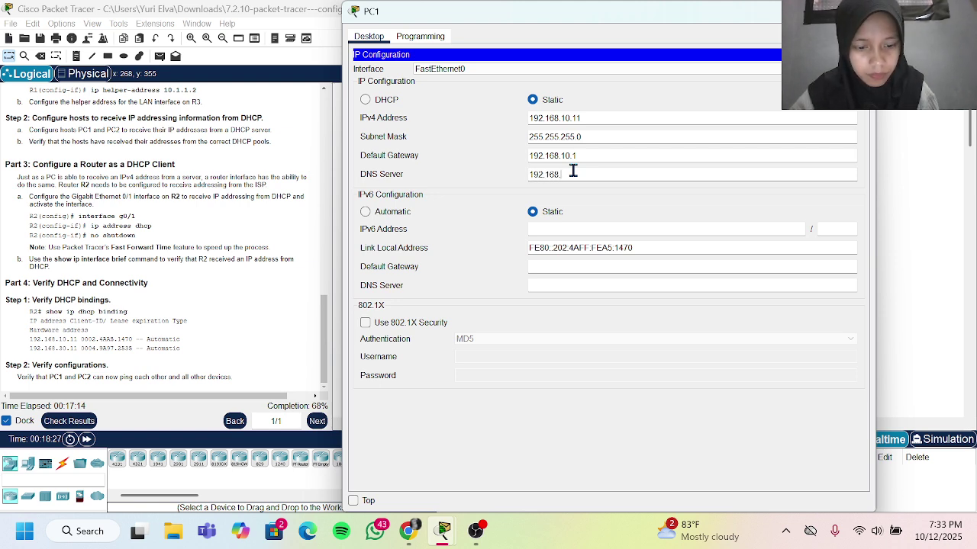
pyautogui.write('20.254')
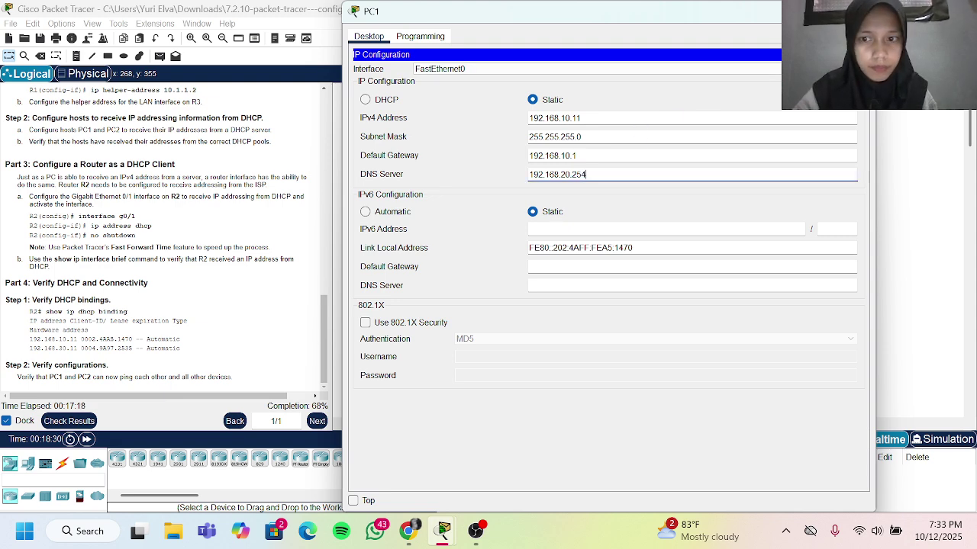
pyautogui.click(855, 10)
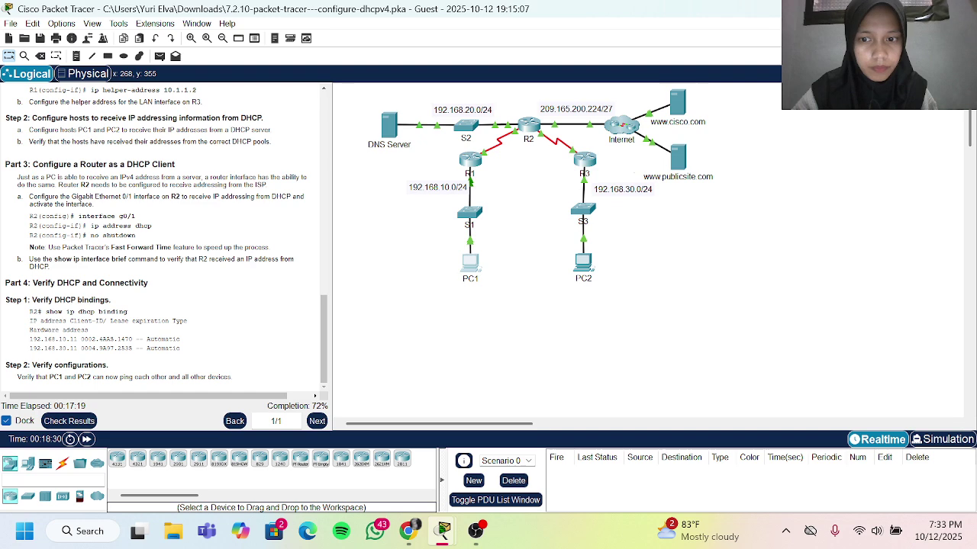
# Step: Set PC2's DNS server to 192.168.20.254 in its IP configuration and close its window
pyautogui.click(582, 267)
pyautogui.click(408, 70)
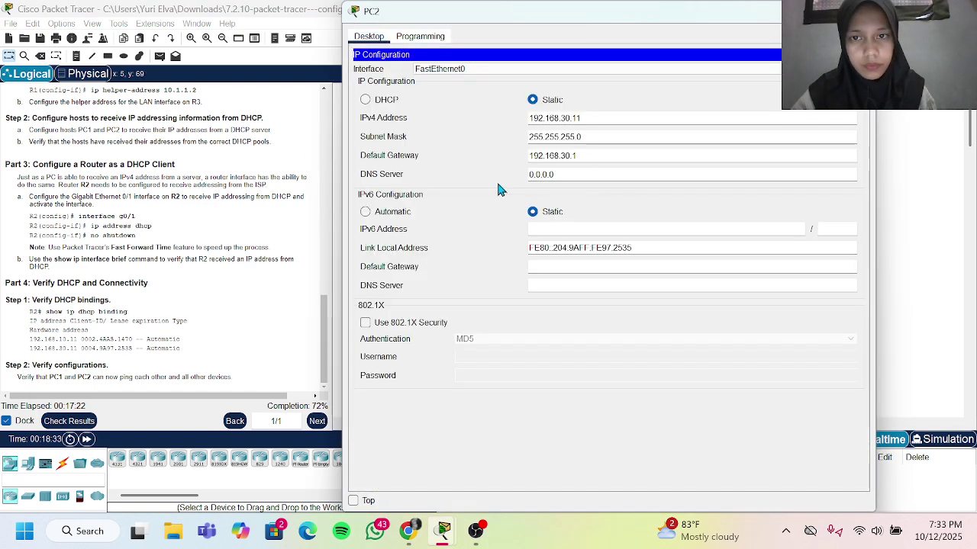
pyautogui.moveTo(593, 176); pyautogui.dragTo(506, 180)
pyautogui.write('192')
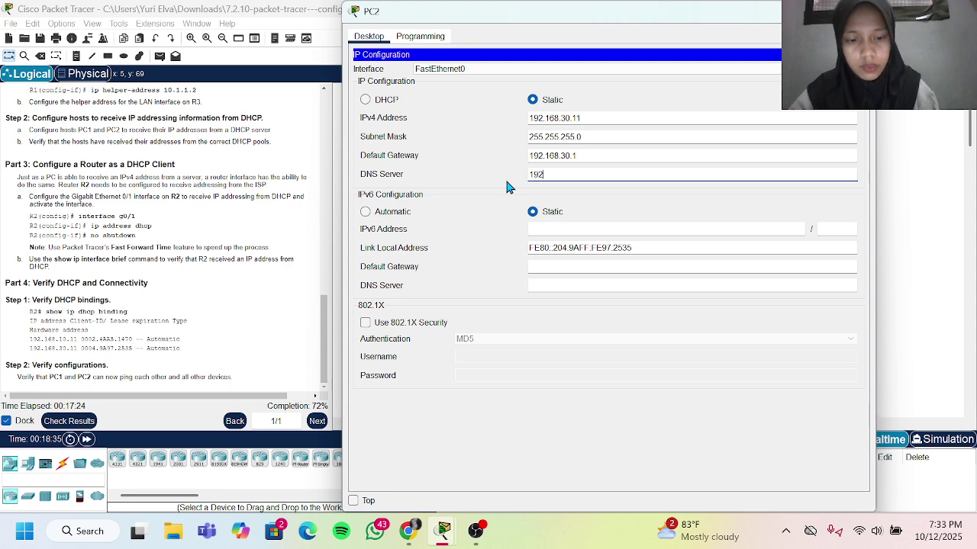
pyautogui.write('.168.20.1')
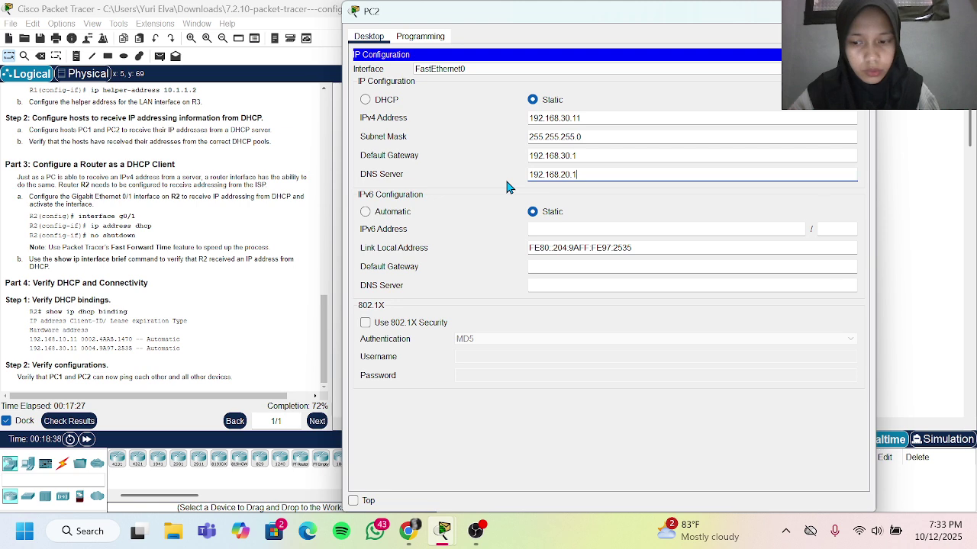
pyautogui.press('BackSpace')
pyautogui.write('254')
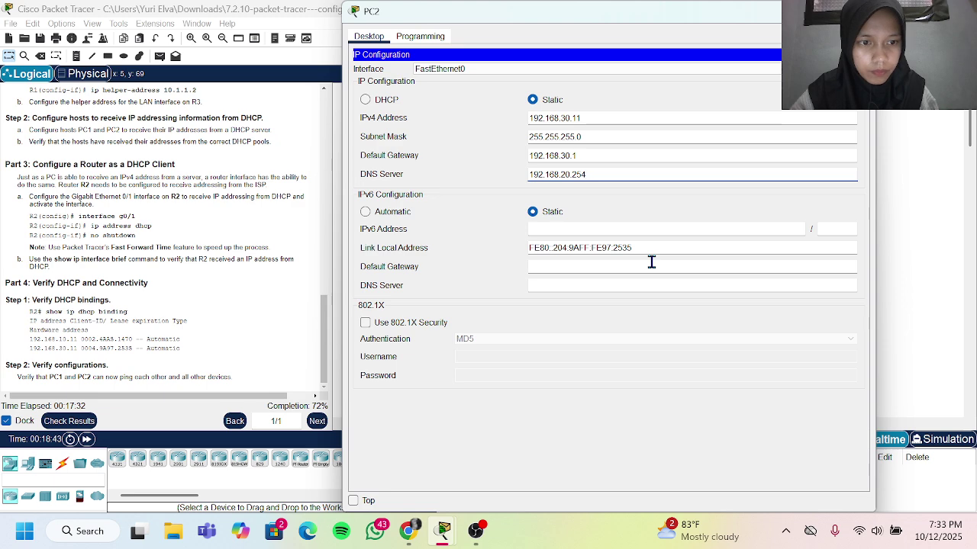
pyautogui.click(862, 11)
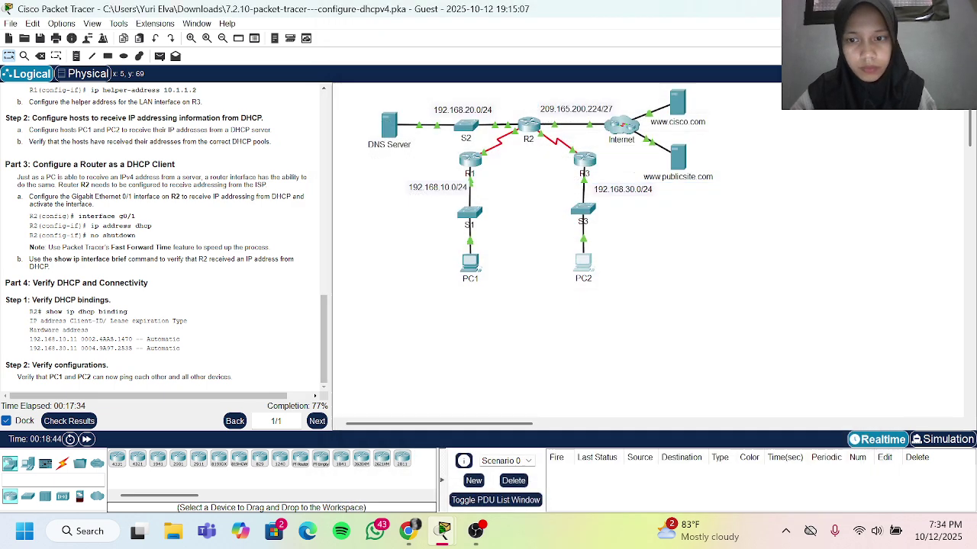
# Step: Check the activity results again, examine the assessment items for R2's DHCP pools, and close the results
pyautogui.scroll(10, 251, 226)
pyautogui.scroll(-10, 250, 226)
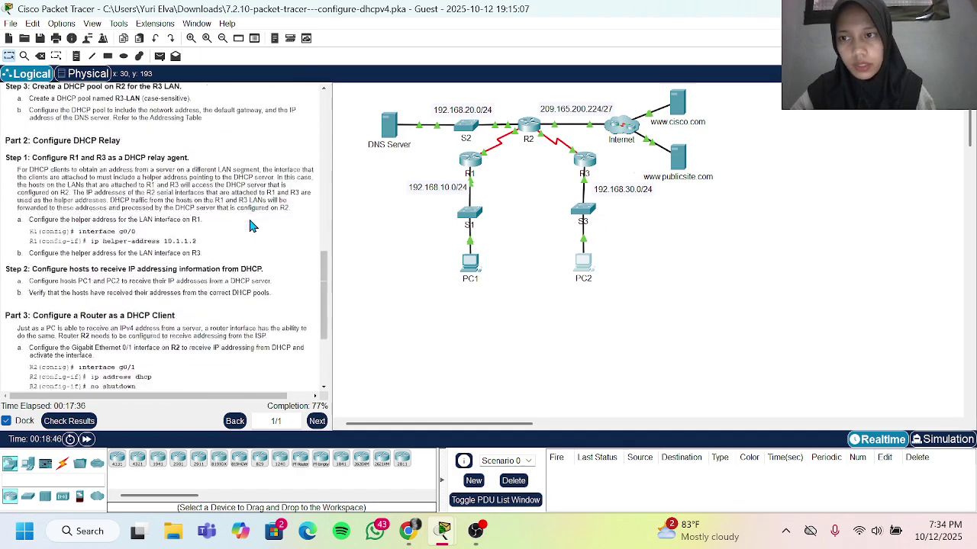
pyautogui.click(81, 426)
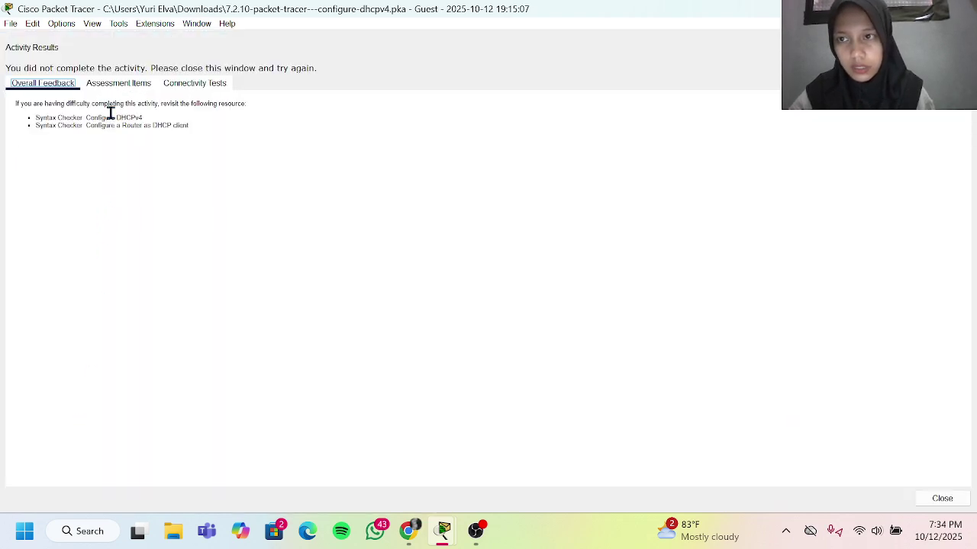
pyautogui.click(115, 84)
pyautogui.scroll(-3, 126, 275)
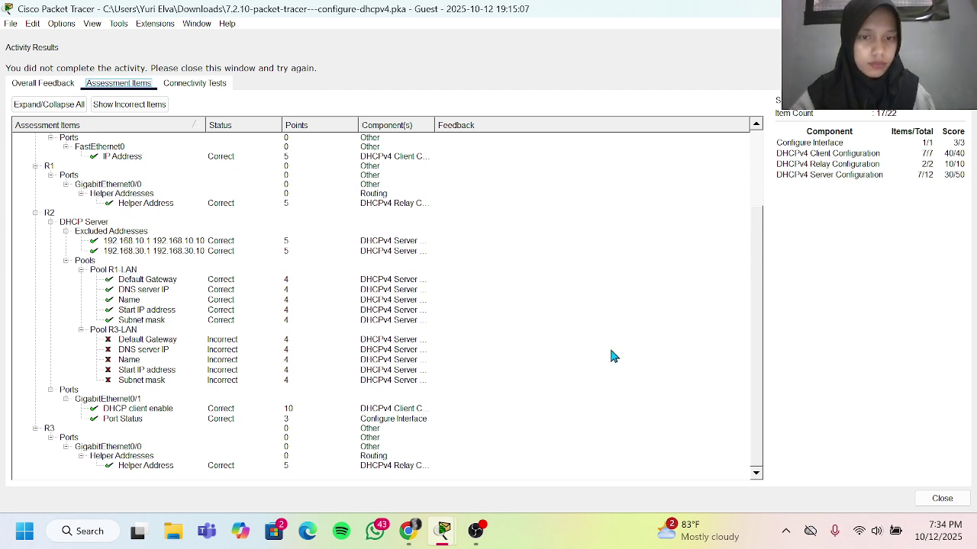
pyautogui.click(937, 498)
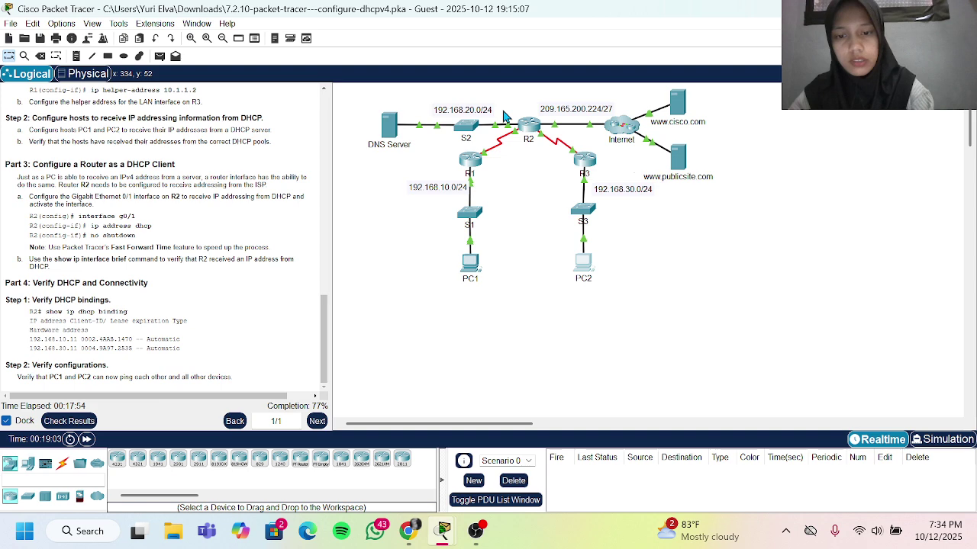
# Step: On R2, leave interface configuration and create a DHCP pool named R3-LAN with ip dhcp pool
pyautogui.click(527, 127)
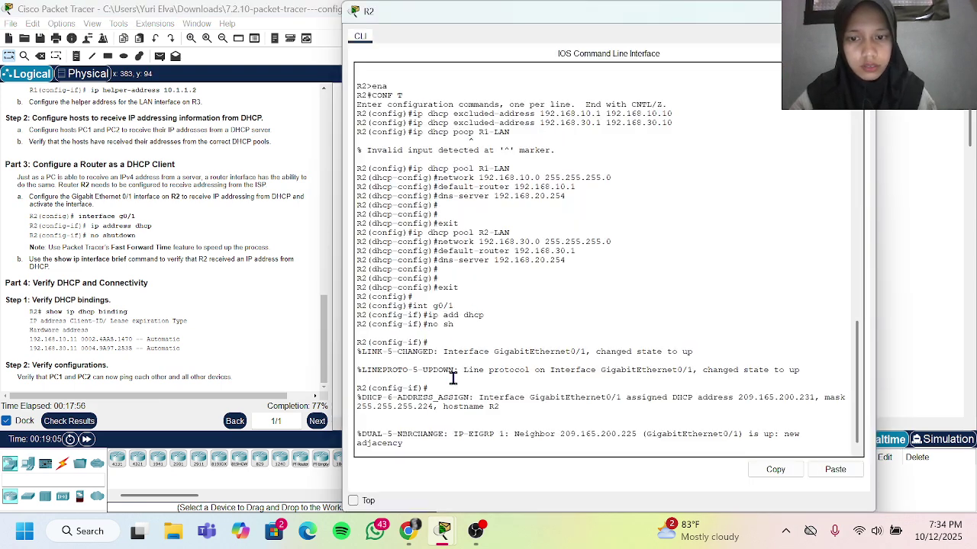
pyautogui.press('Return')
pyautogui.press('Return')
pyautogui.press('Return')
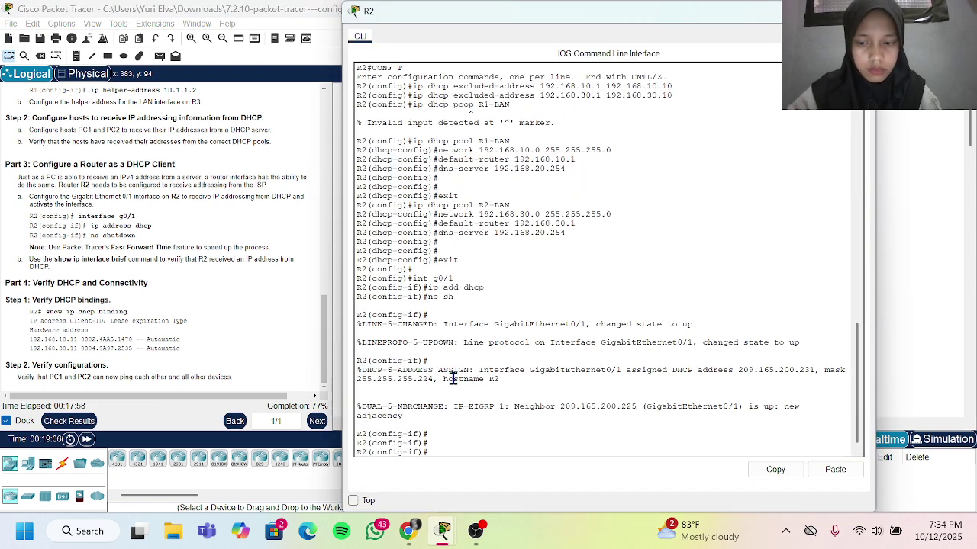
pyautogui.write('exit')
pyautogui.press('Return')
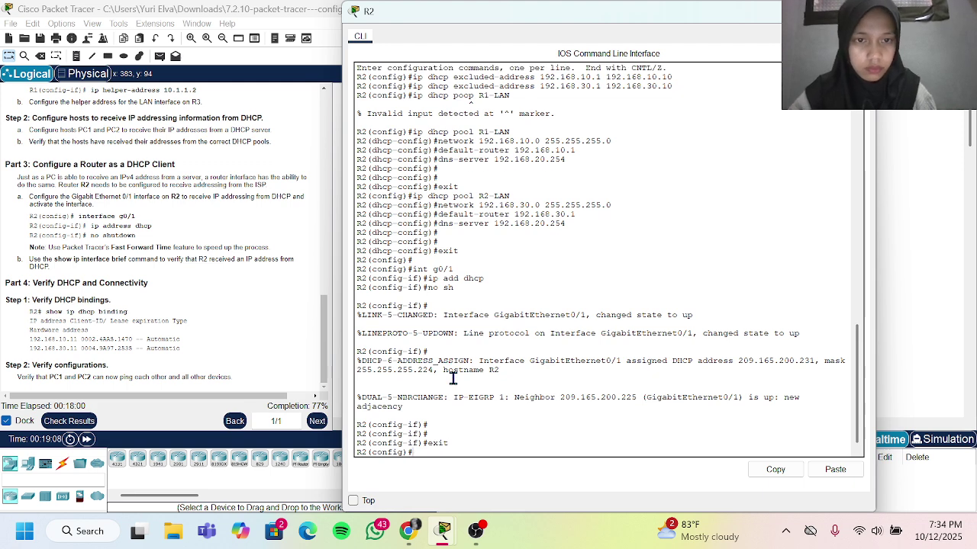
pyautogui.write('ip d')
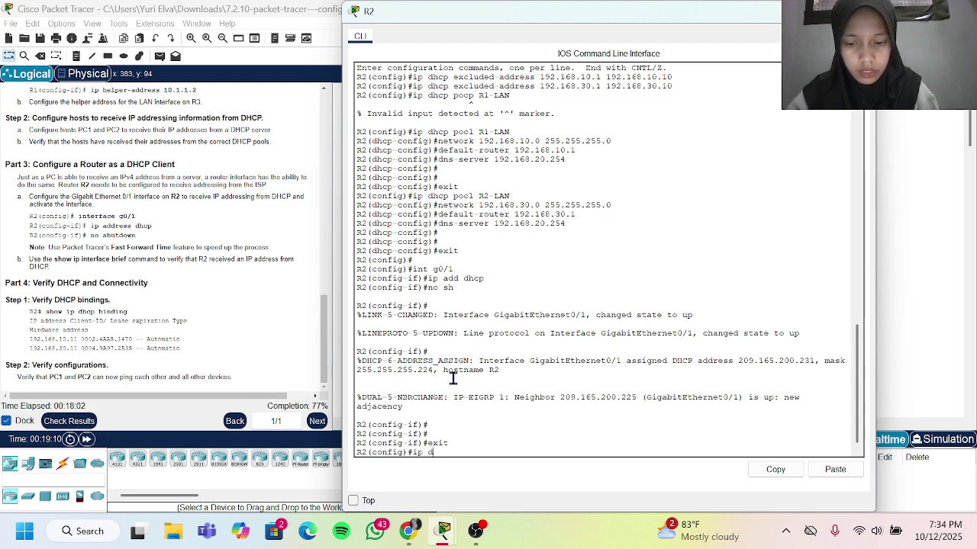
pyautogui.write('hcp pool')
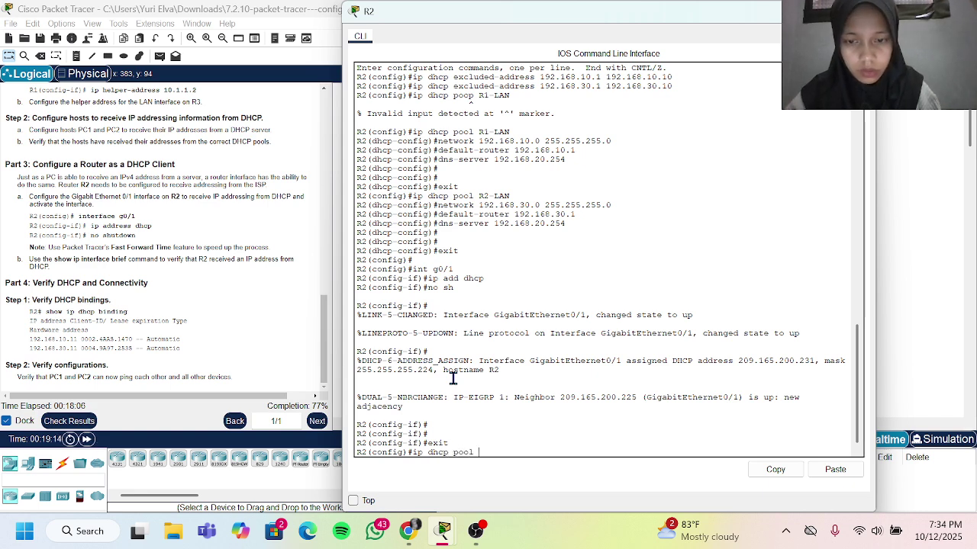
pyautogui.write(' R3')
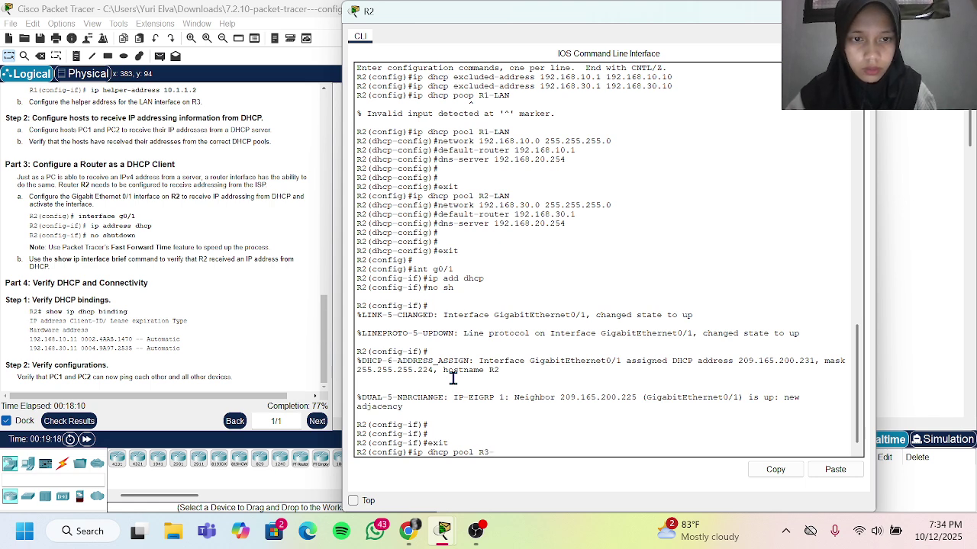
pyautogui.write('-LAN')
pyautogui.press('Return')
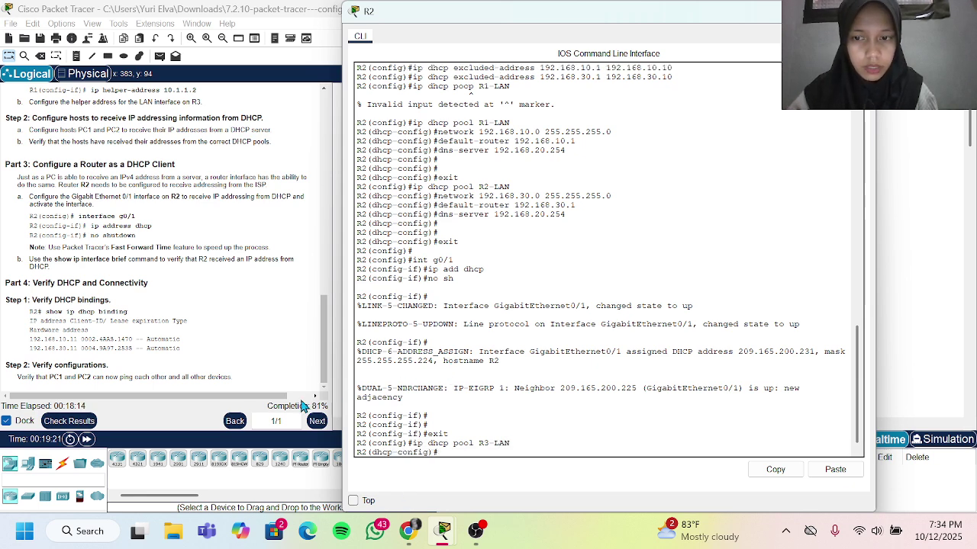
# Step: Assign the network 192.168.30.0 255.255.255.0 to the R3-LAN pool
pyautogui.write('n')
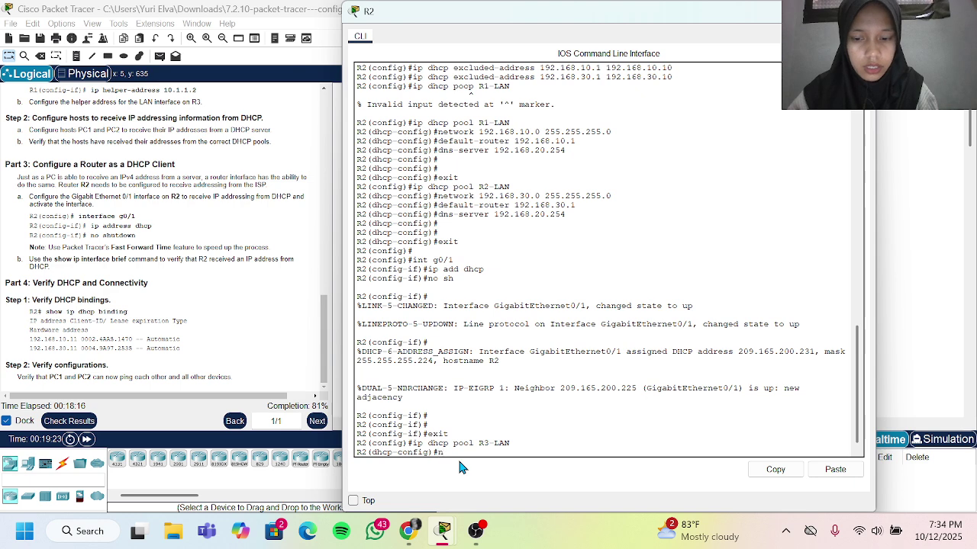
pyautogui.write('etwot')
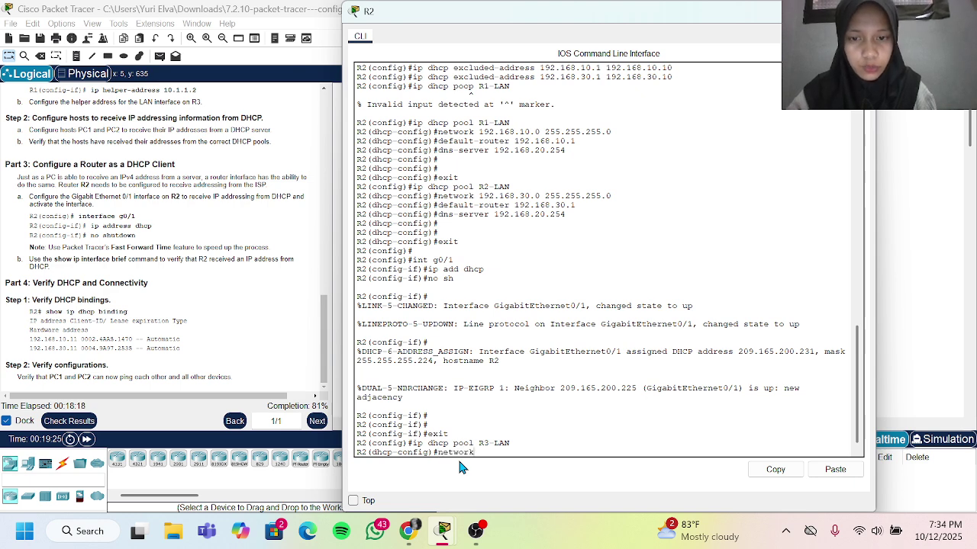
pyautogui.write('k 192')
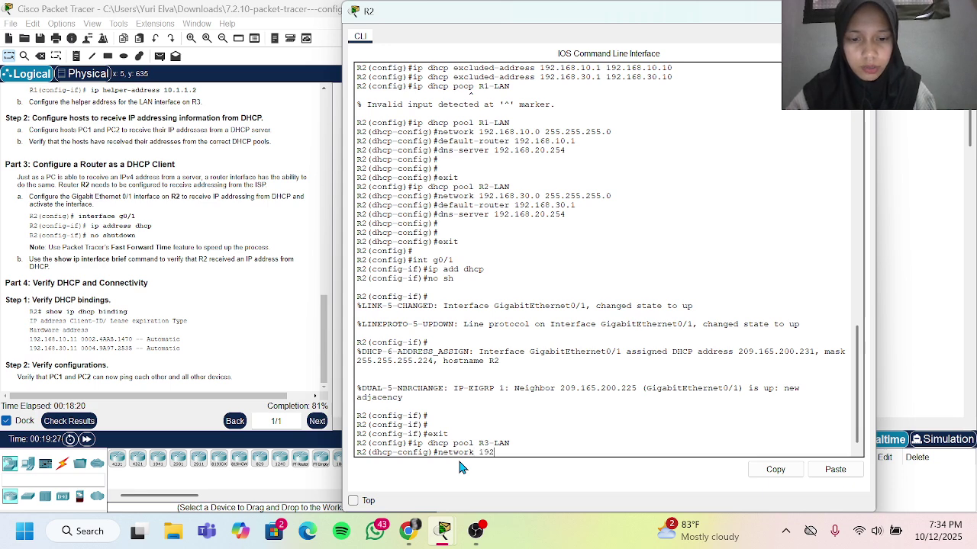
pyautogui.write('.168.')
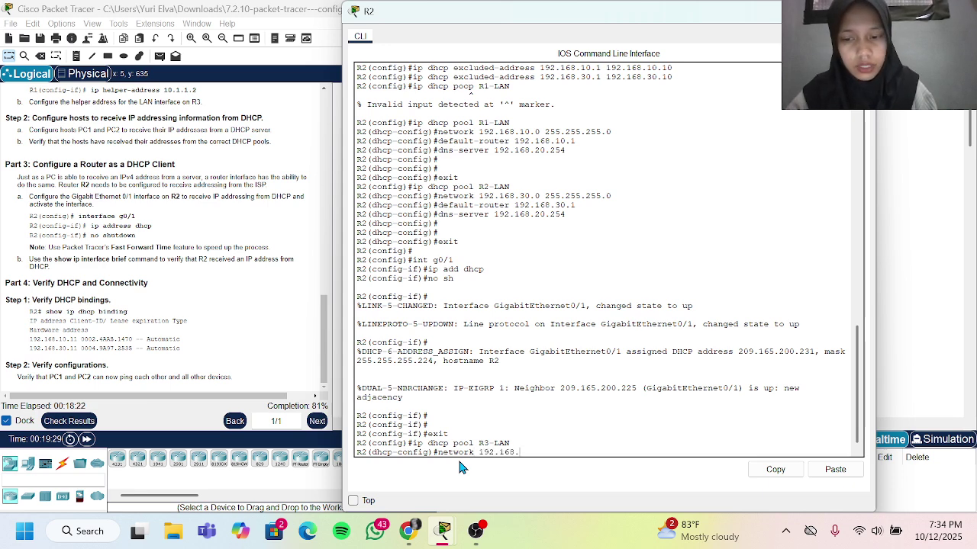
pyautogui.write('30.0')
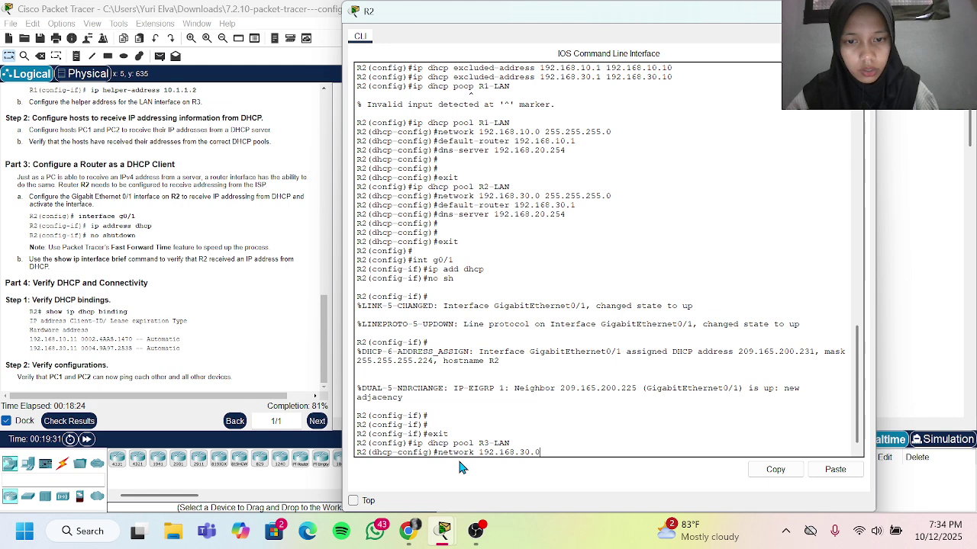
pyautogui.write(' 255.255.255.0')
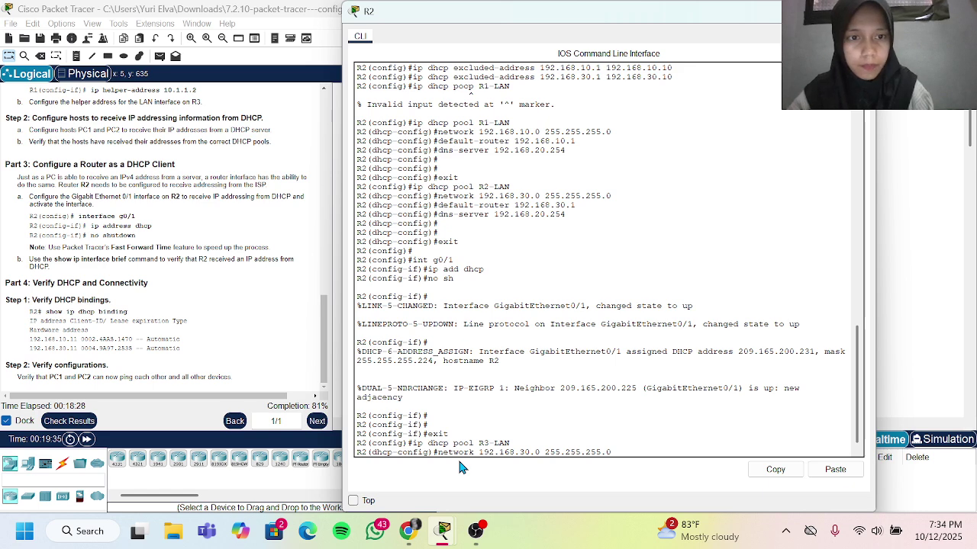
pyautogui.press('Return')
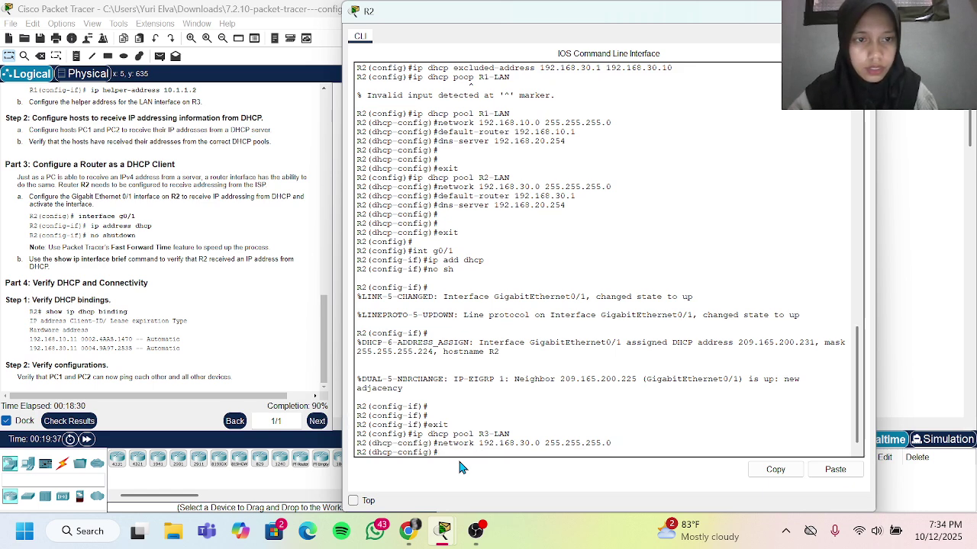
# Step: Set the R3-LAN pool's default gateway to 192.168.30.1 with the default-router command
pyautogui.write('default')
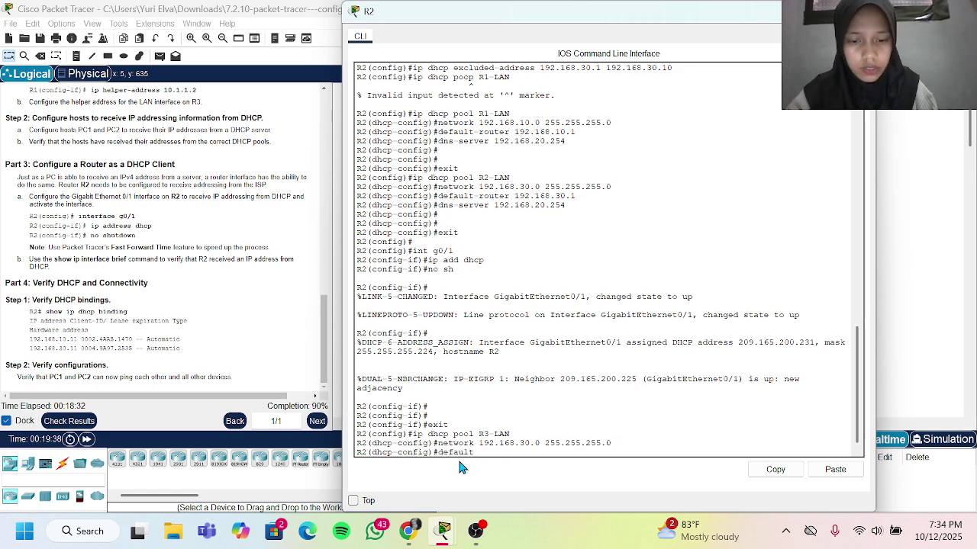
pyautogui.write('-')
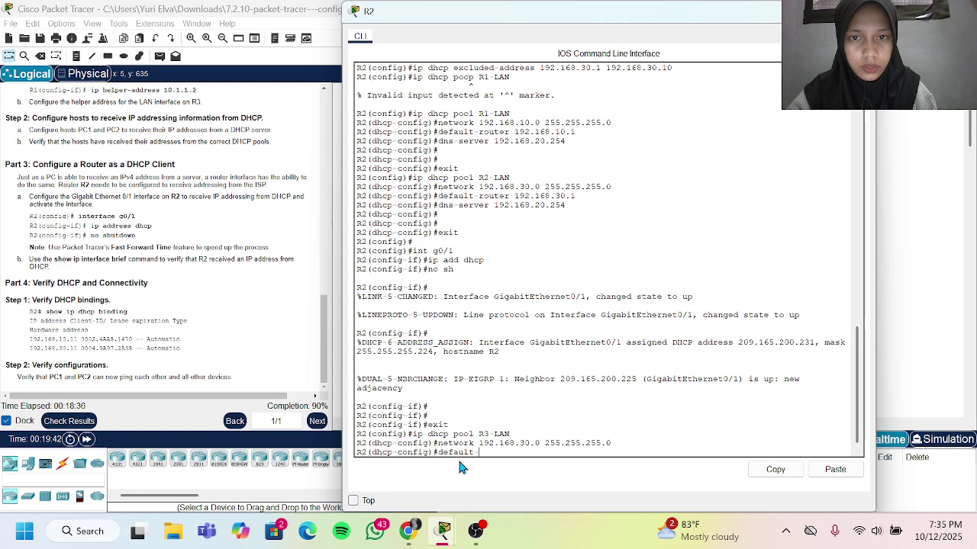
pyautogui.write('rou')
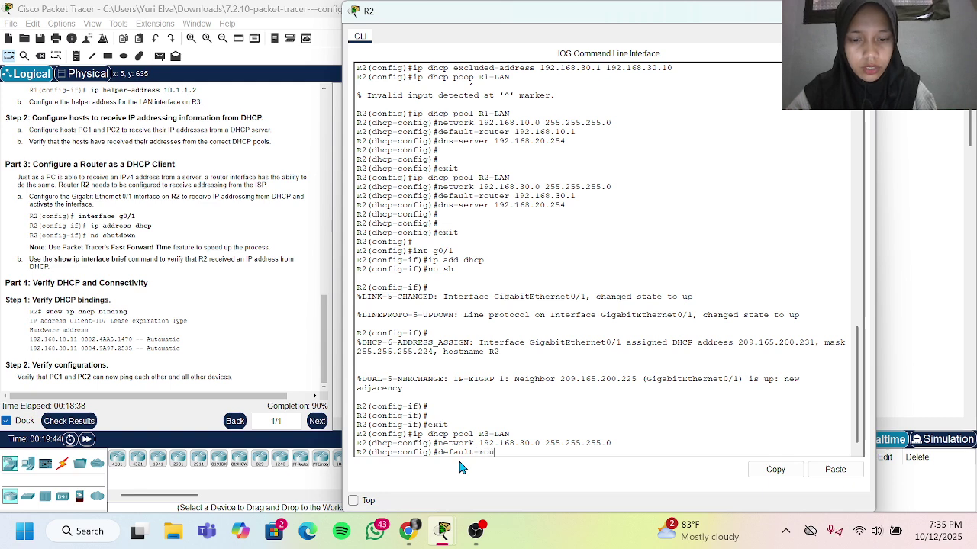
pyautogui.write('ter')
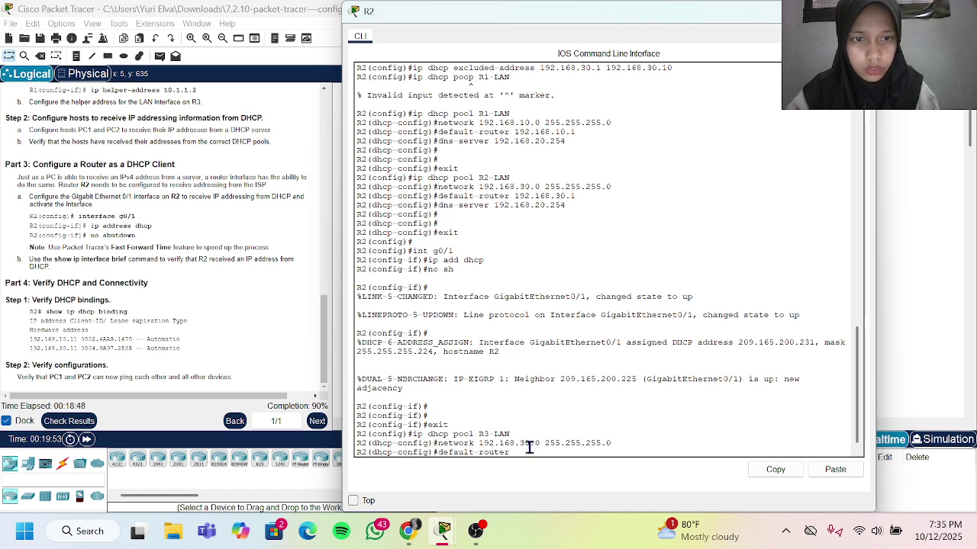
pyautogui.write('192.168.')
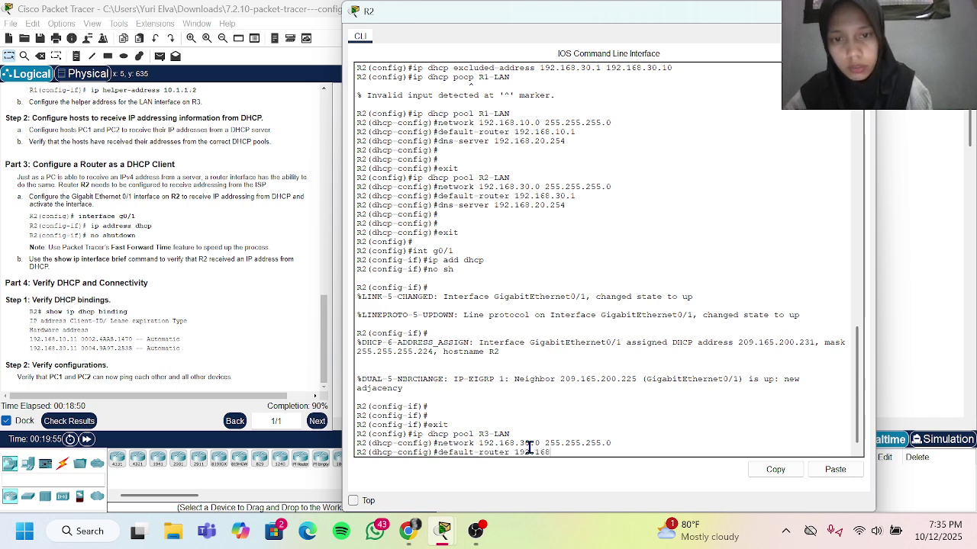
pyautogui.write('30.1')
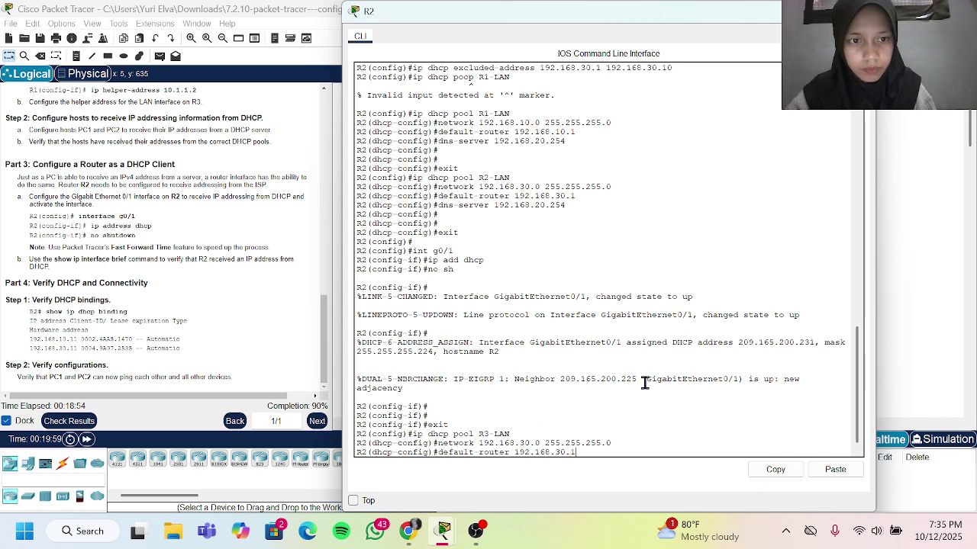
pyautogui.press('Return')
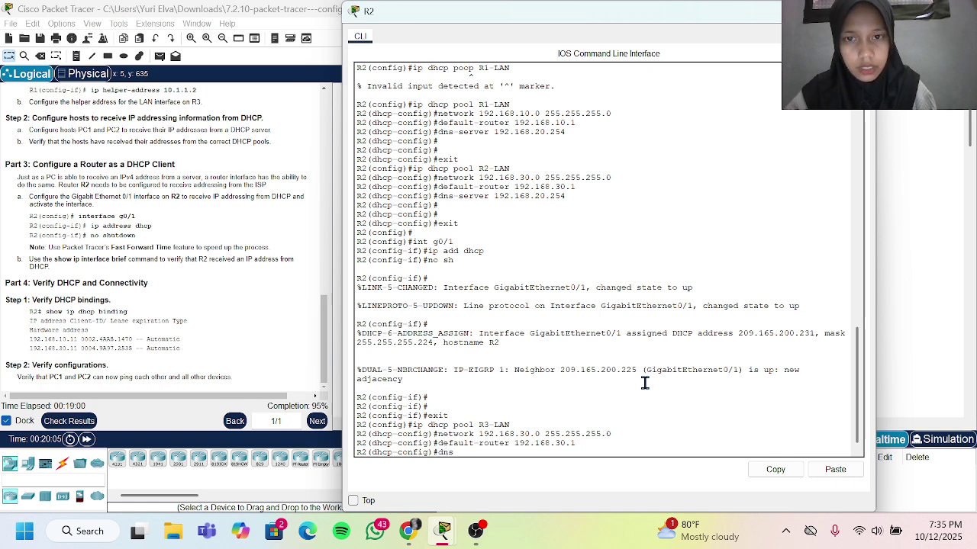
# Step: Set the R3-LAN pool's DNS server to 192.168.20.254 with the dns-server command
pyautogui.write('dns-serve')
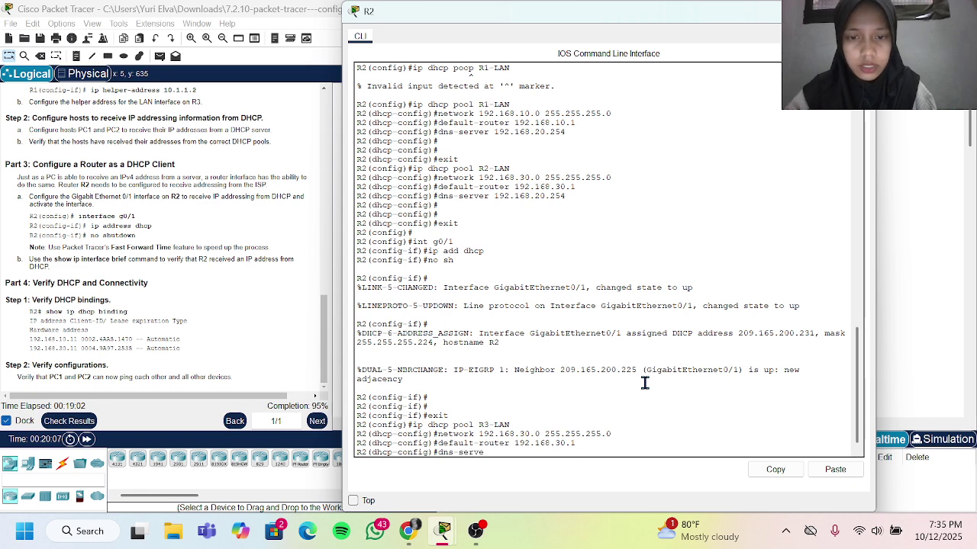
pyautogui.write('r 192.1')
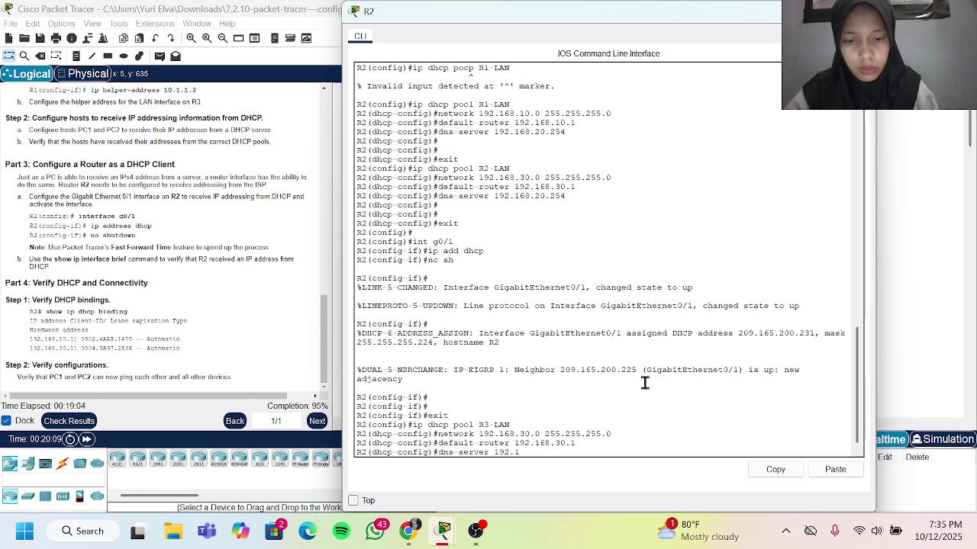
pyautogui.write('68.2')
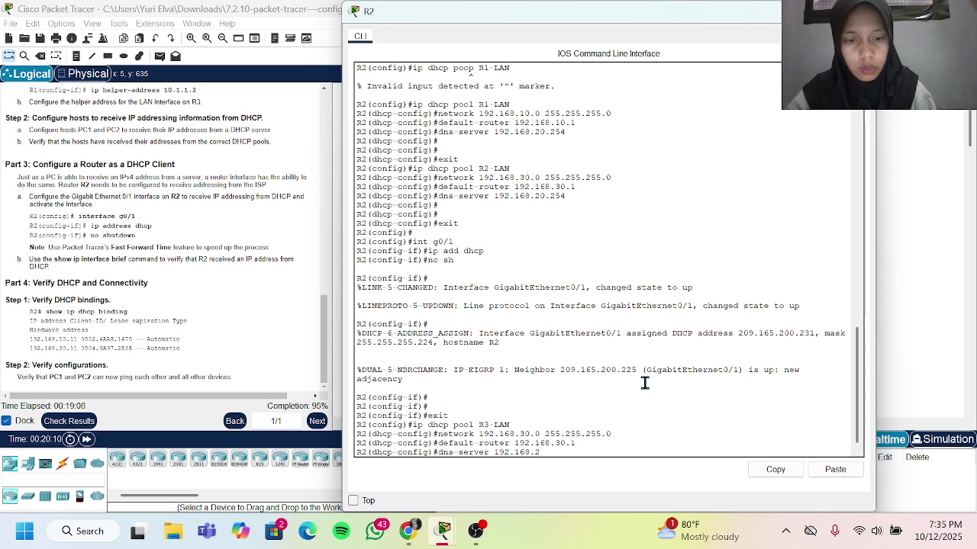
pyautogui.write('0.254')
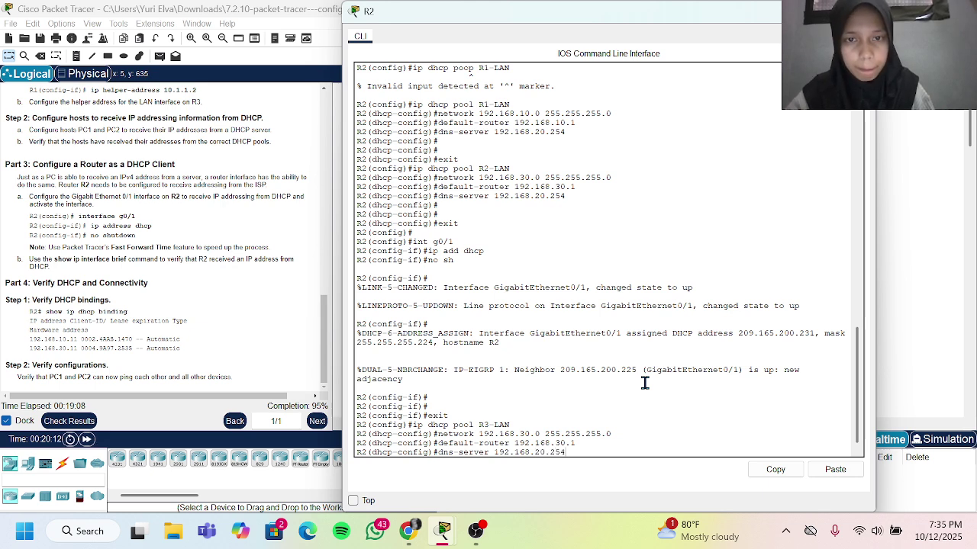
pyautogui.press('Return')
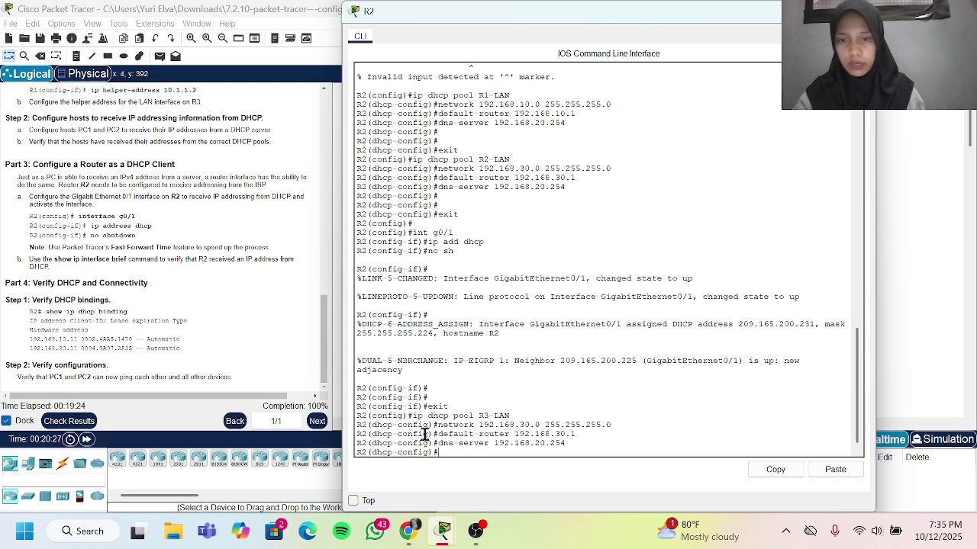
# Step: Leave R2's configuration mode with end and list the DHCP bindings with sh ip dhcp binding
pyautogui.press('Return')
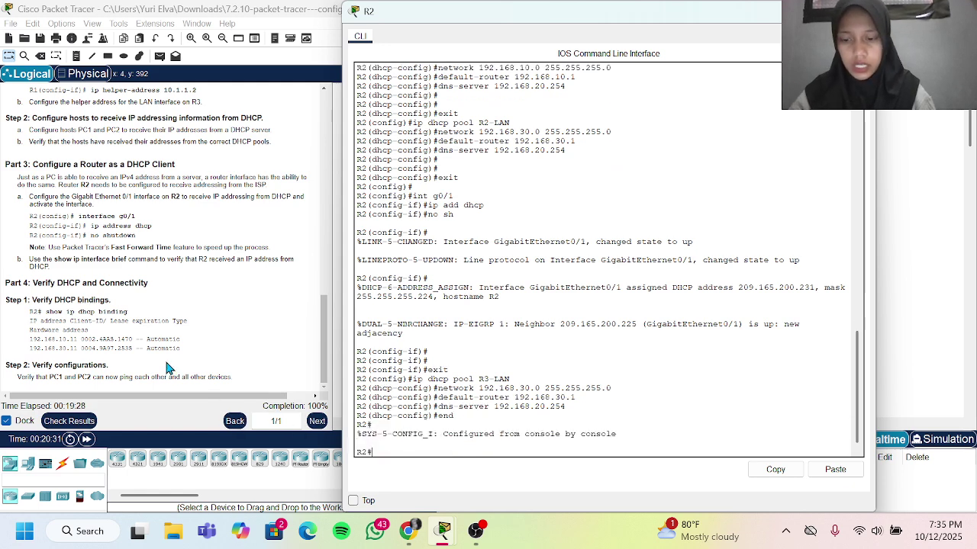
pyautogui.write('sh ip d')
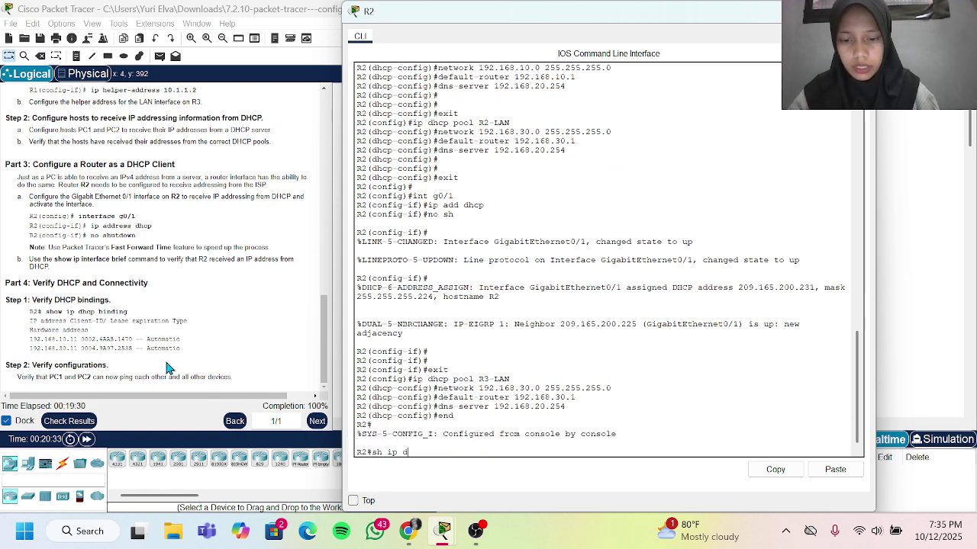
pyautogui.write('hcp binding')
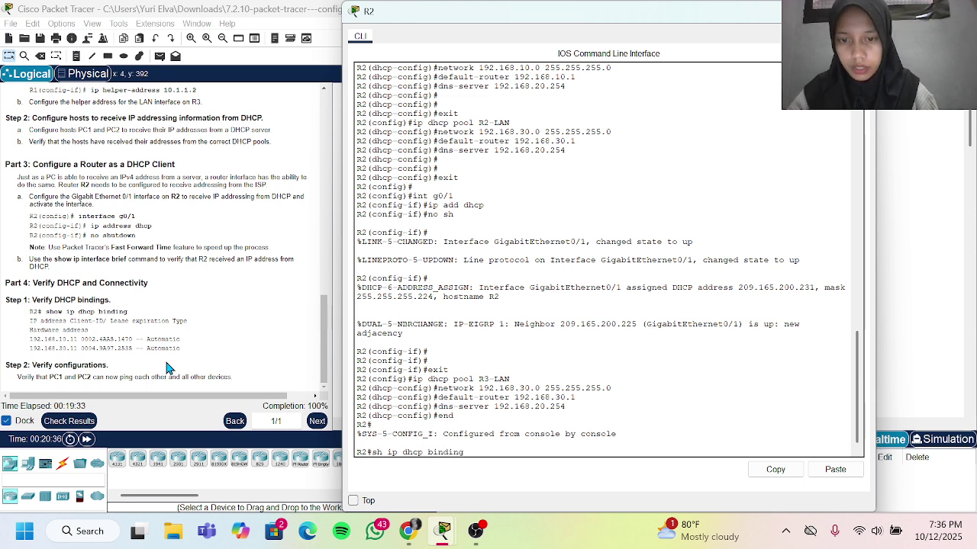
pyautogui.press('Return')
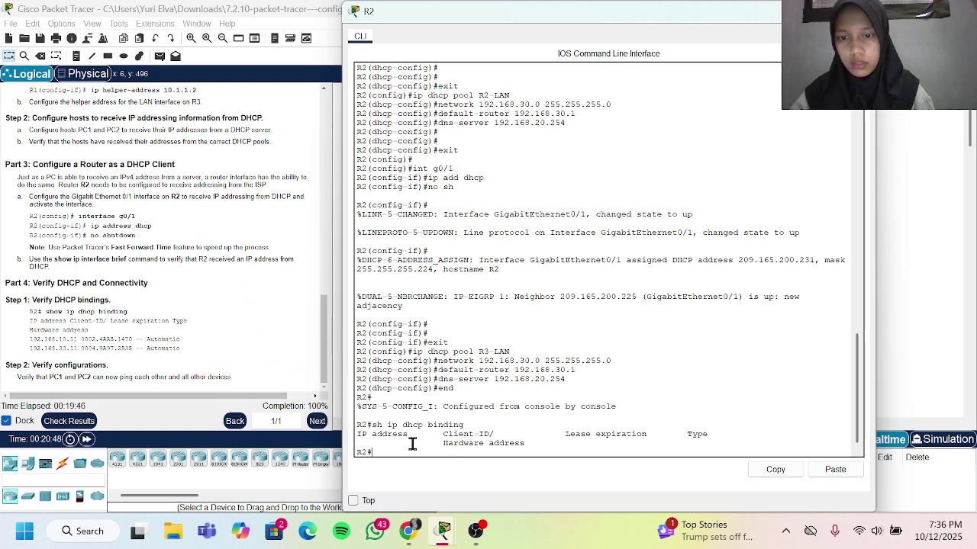
# Step: Run sh ip int brief on R2 and examine the addresses and status of its interfaces
pyautogui.write('sh ip')
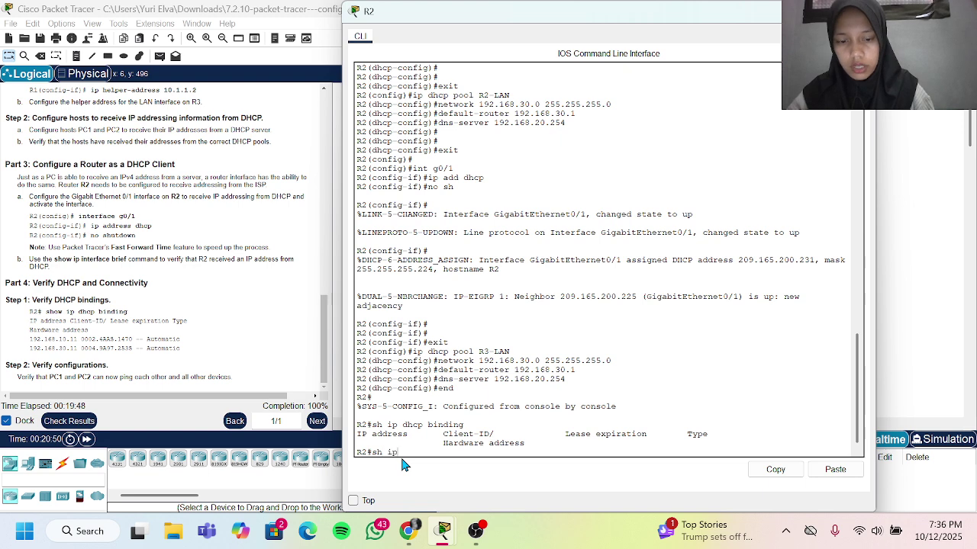
pyautogui.write(' int bri')
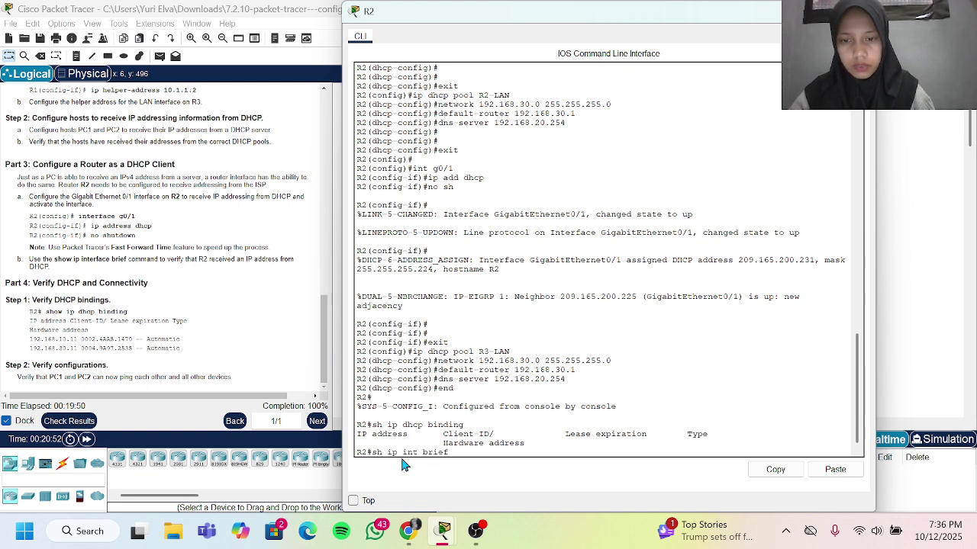
pyautogui.write('ef')
pyautogui.press('Return')
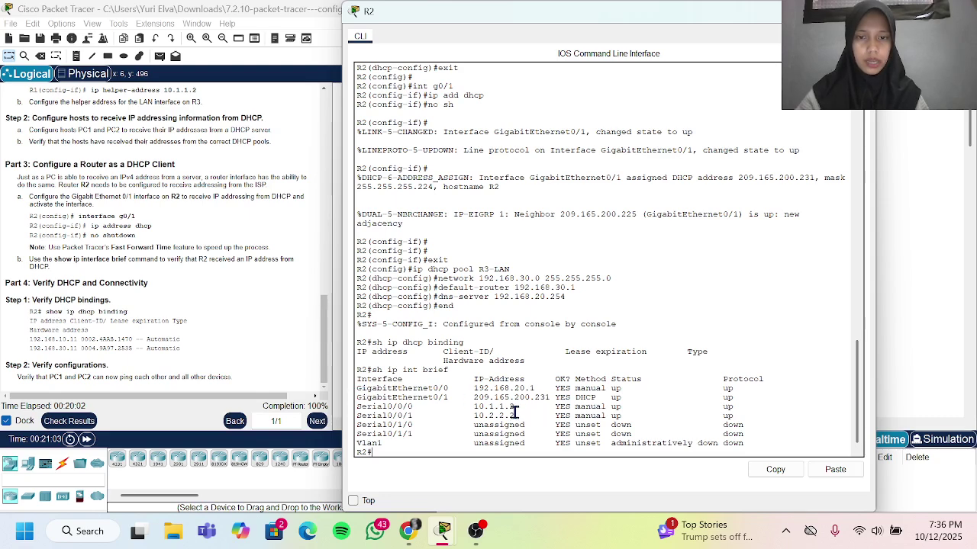
pyautogui.moveTo(515, 412); pyautogui.dragTo(356, 379)
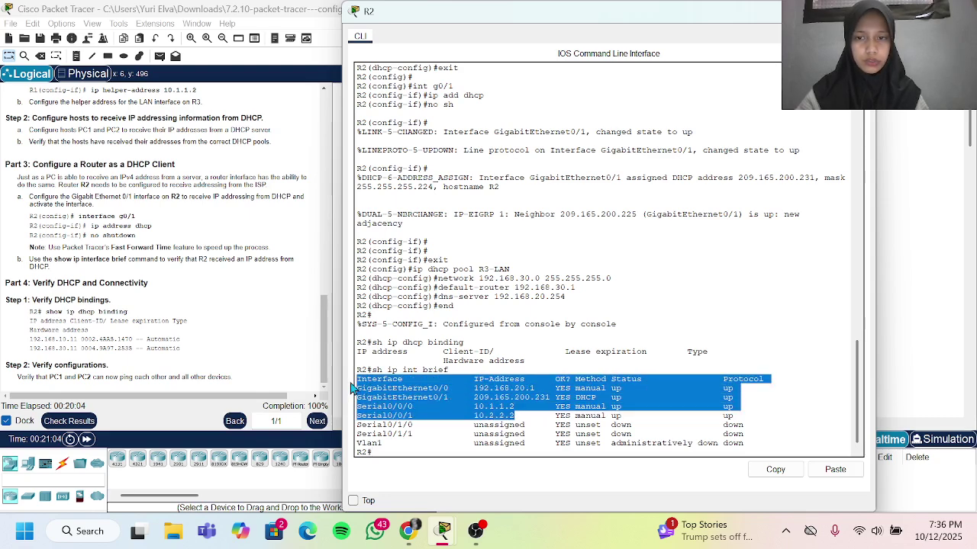
pyautogui.click(375, 454)
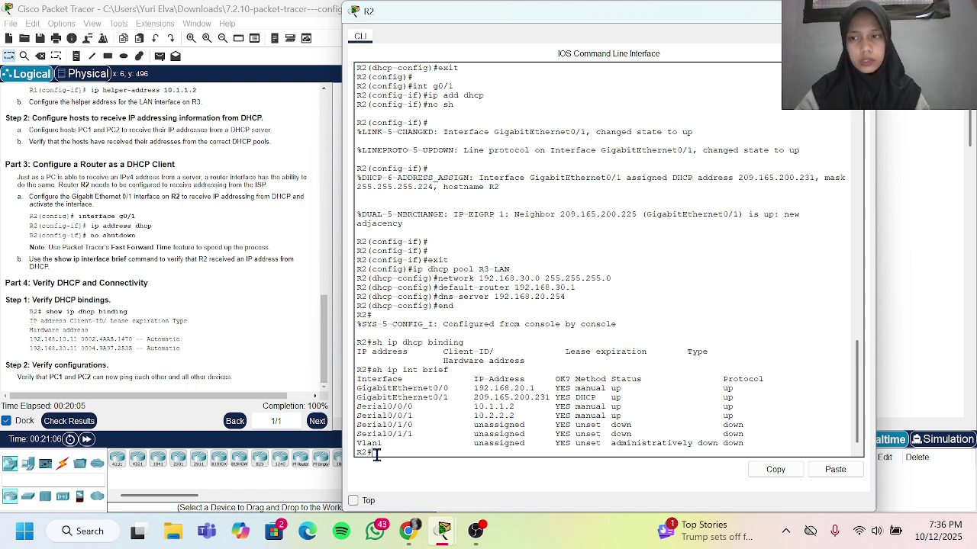
# Step: Copy show ip dhcp binding from the Part 4 instructions, run it on R2, examine the output, and close R2's window
pyautogui.click(46, 313)
pyautogui.moveTo(46, 312); pyautogui.dragTo(131, 320)
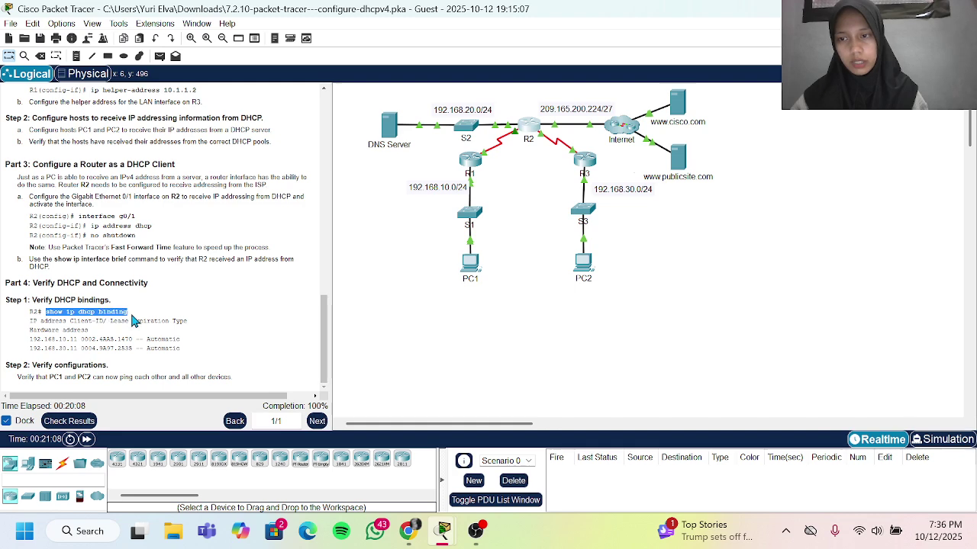
pyautogui.rightClick(131, 320)
pyautogui.click(163, 325)
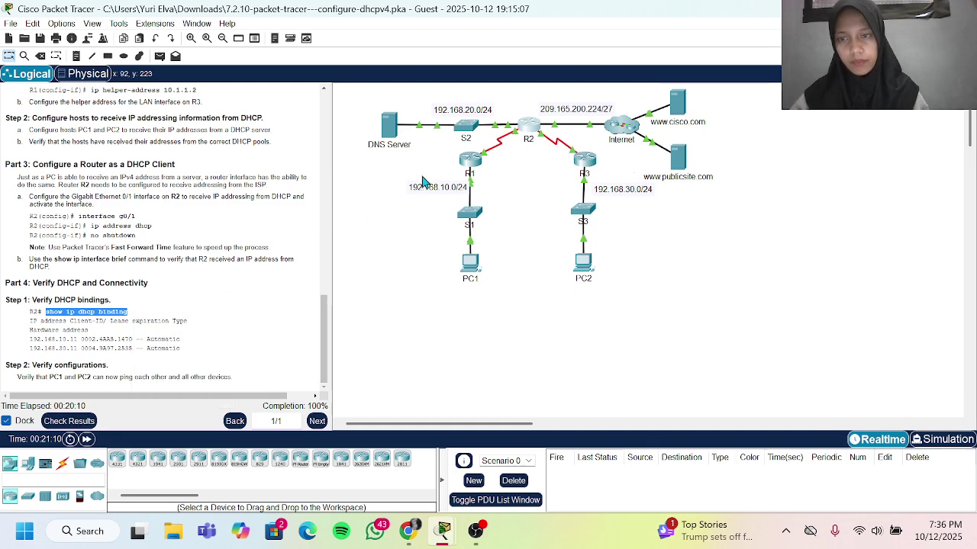
pyautogui.click(525, 130)
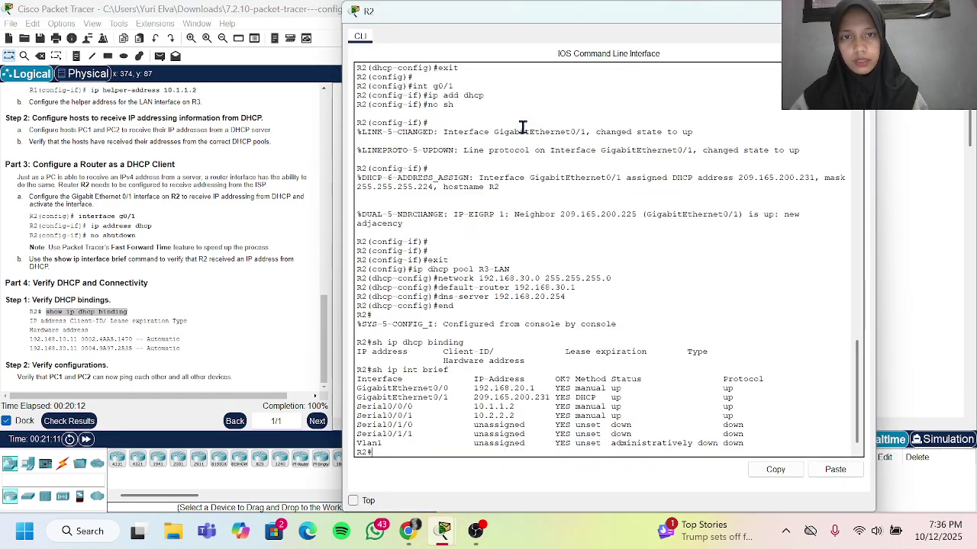
pyautogui.rightClick(513, 238)
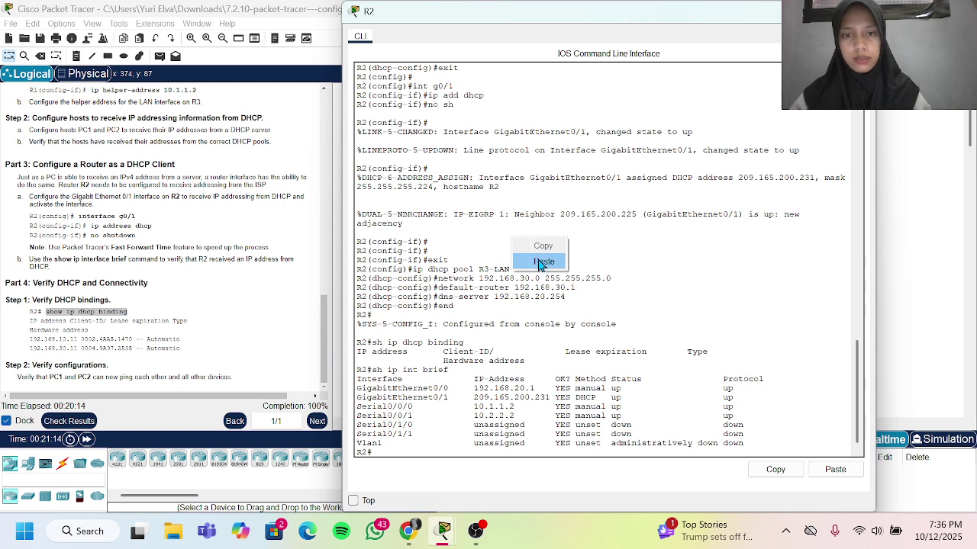
pyautogui.click(543, 261)
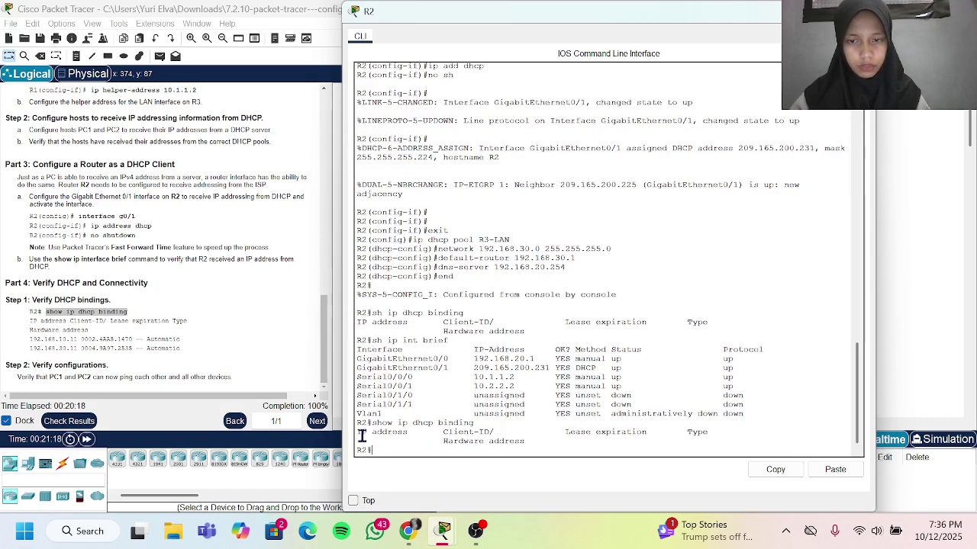
pyautogui.moveTo(362, 432); pyautogui.dragTo(425, 464)
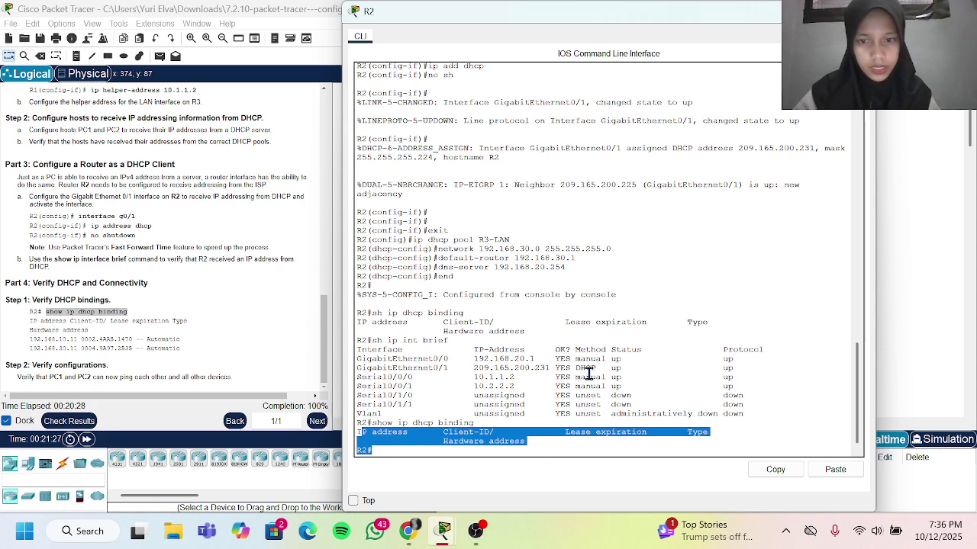
pyautogui.click(860, 10)
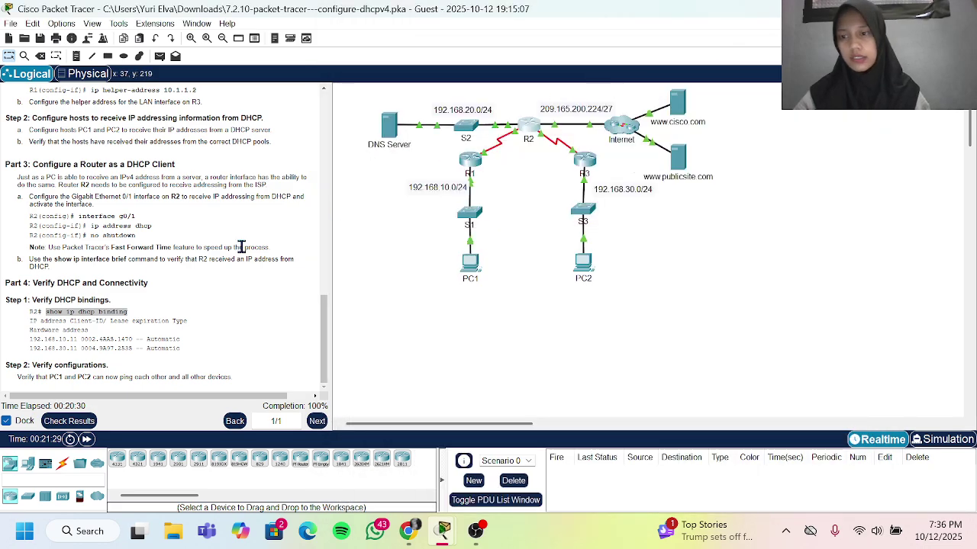
pyautogui.scroll(5, 242, 248)
pyautogui.scroll(10, 241, 246)
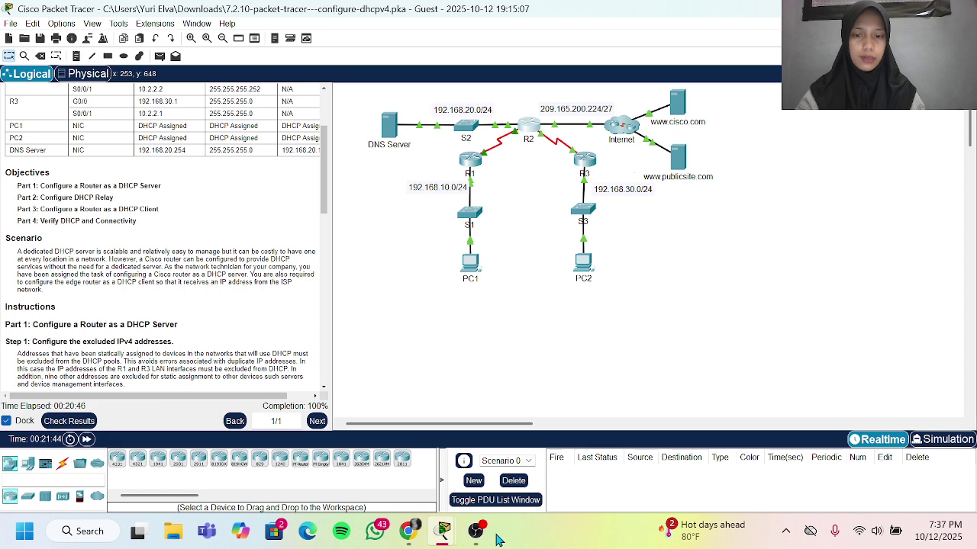
pyautogui.moveTo(472, 544)
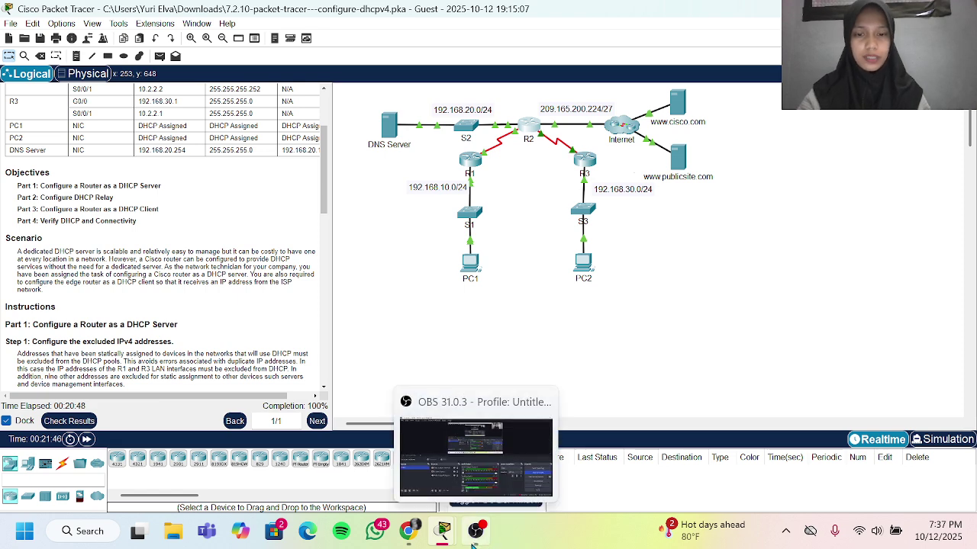
pyautogui.click(473, 544)
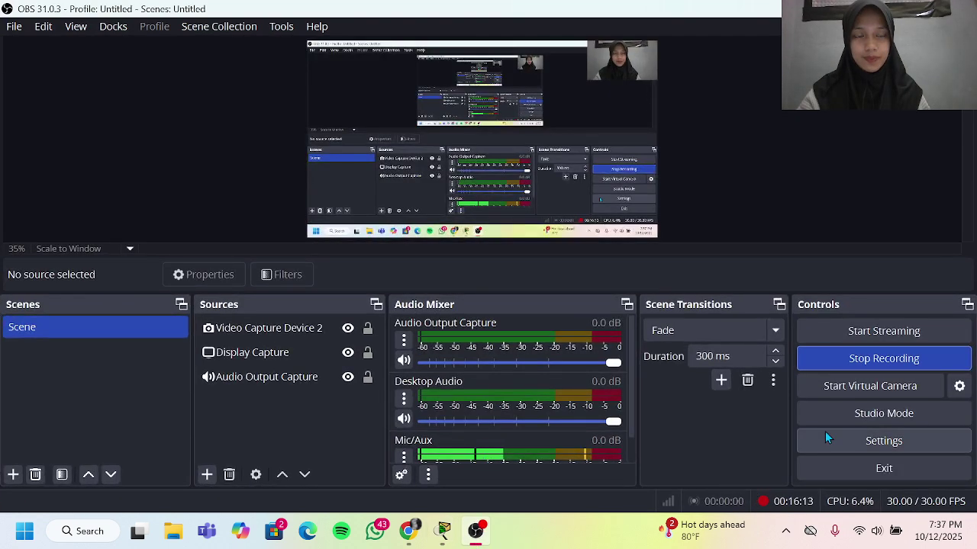